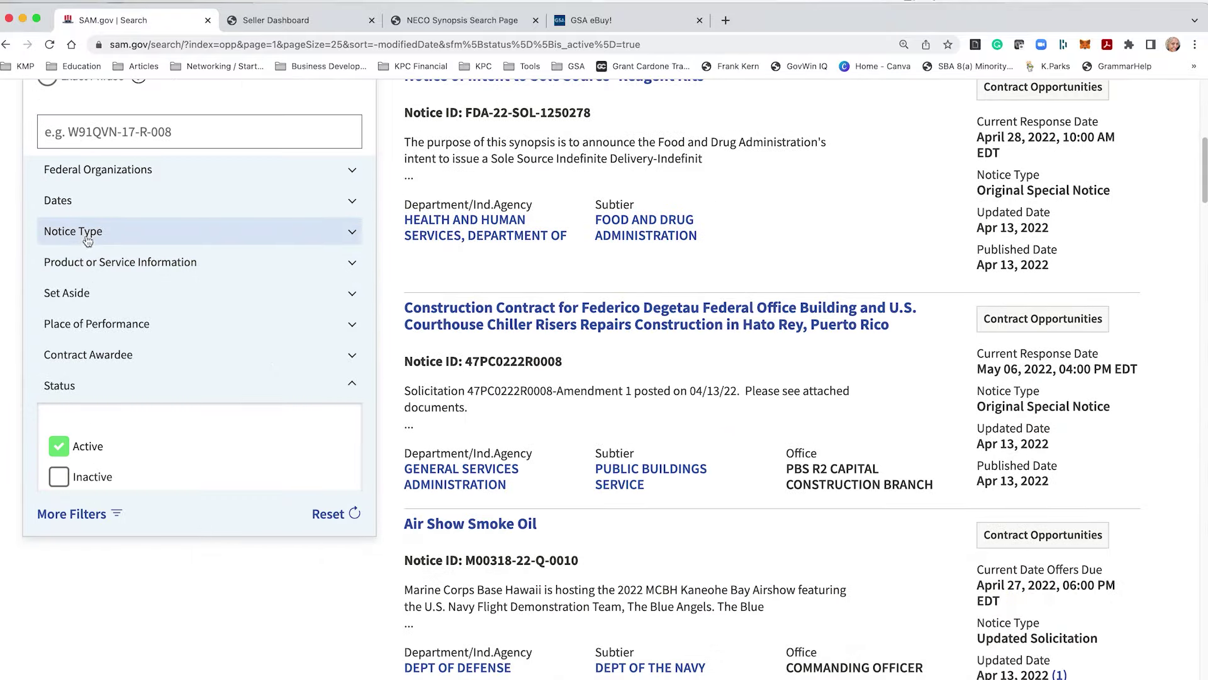
# - Expand the Notice Type filter on the active contract opportunity results
pyautogui.click(87, 234)
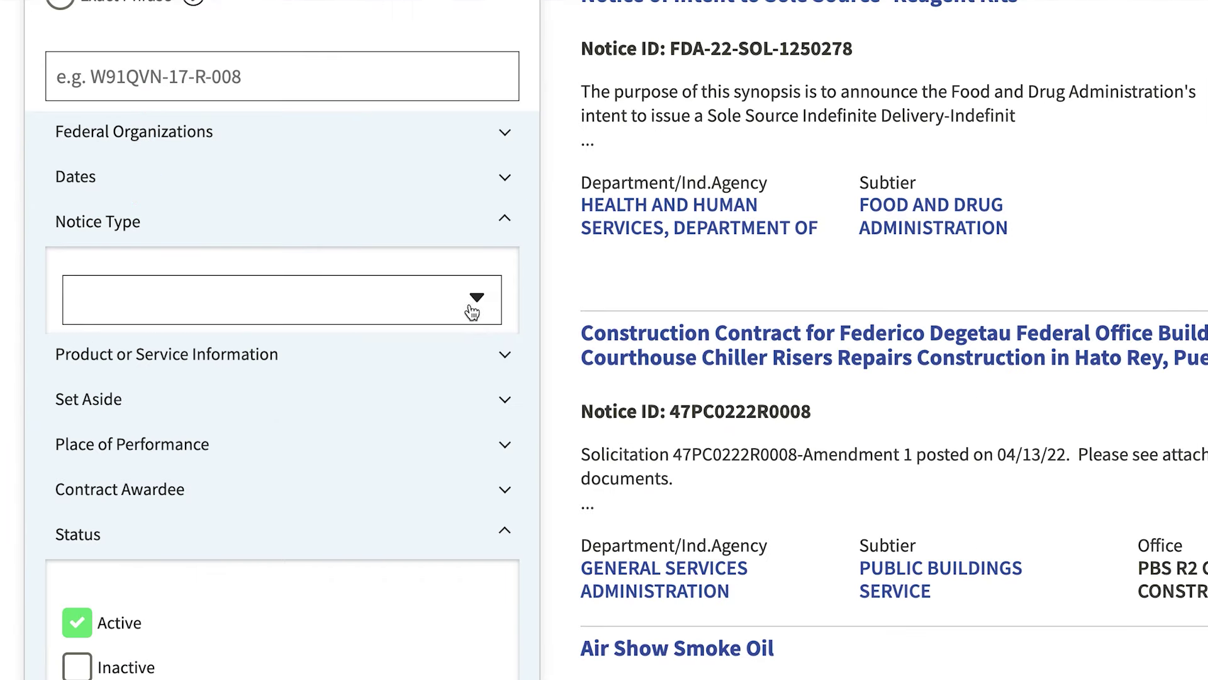
# - Narrow the notice type to Sources Sought and browse the 13,653 active results
pyautogui.click(330, 291)
pyautogui.click(473, 312)
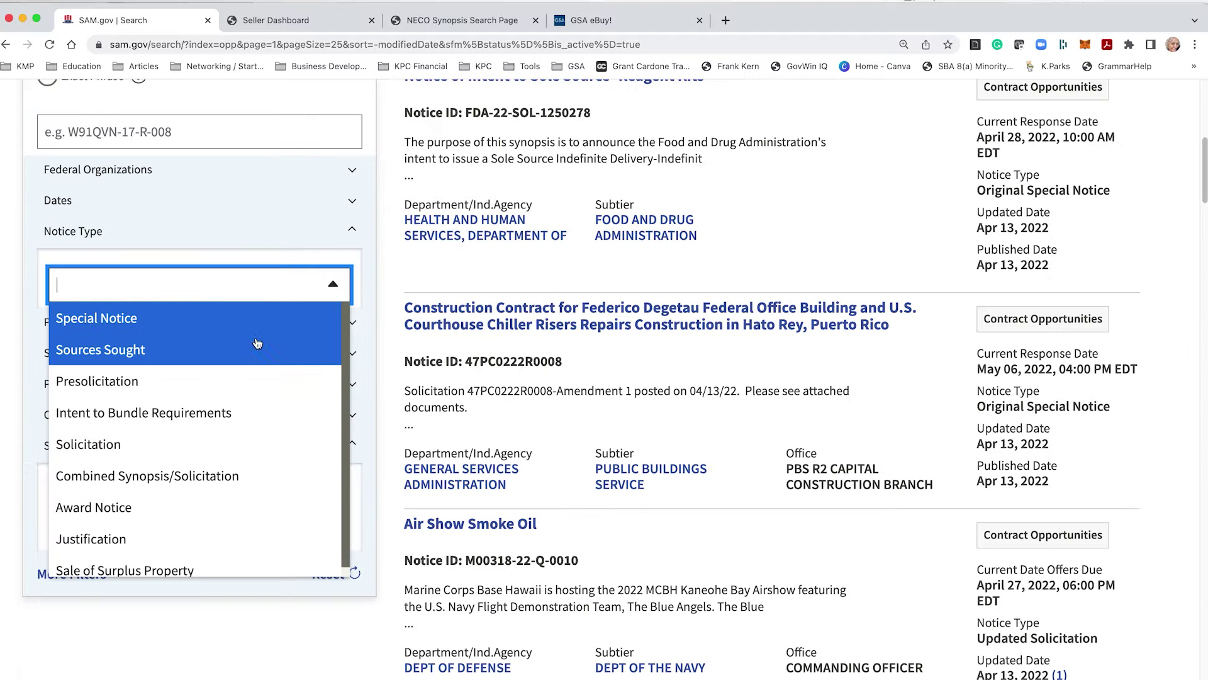
pyautogui.click(253, 350)
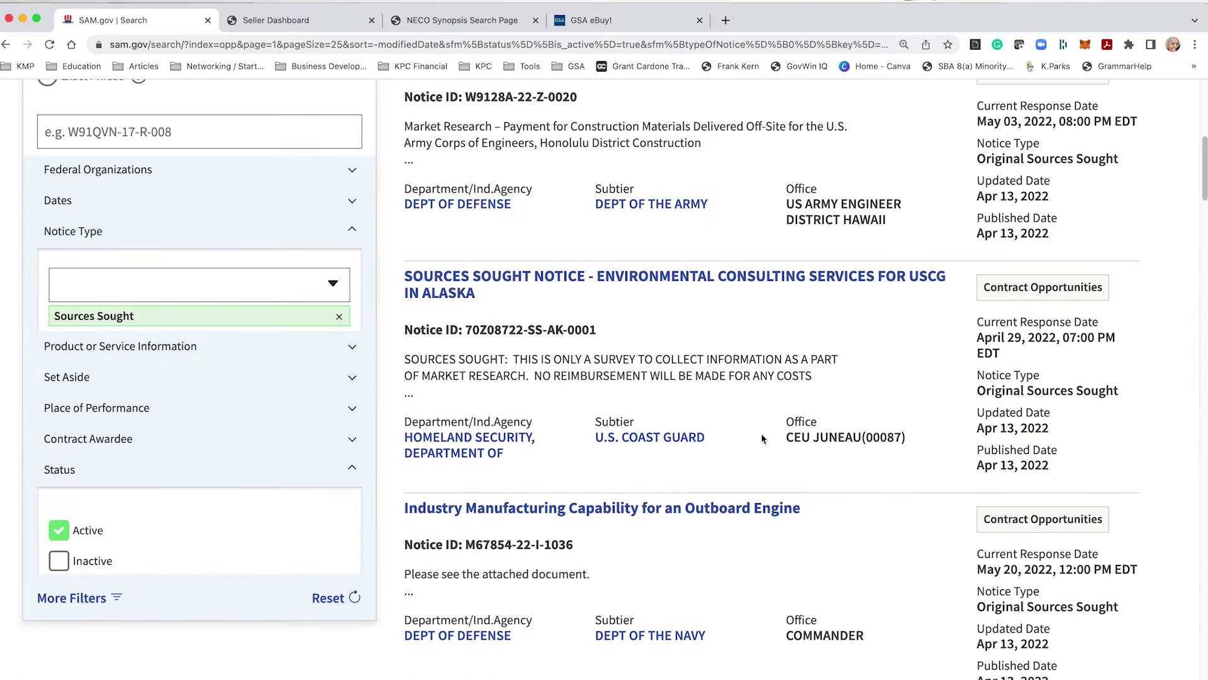
pyautogui.scroll(10, 755, 434)
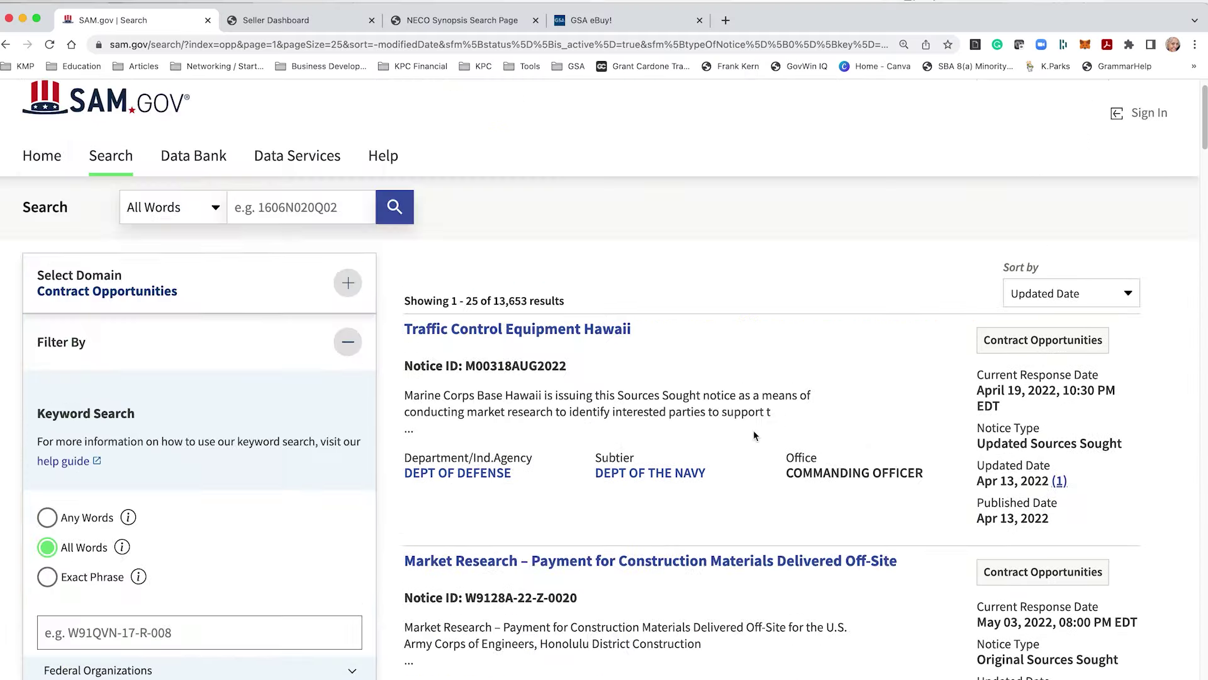
pyautogui.scroll(-20, 754, 429)
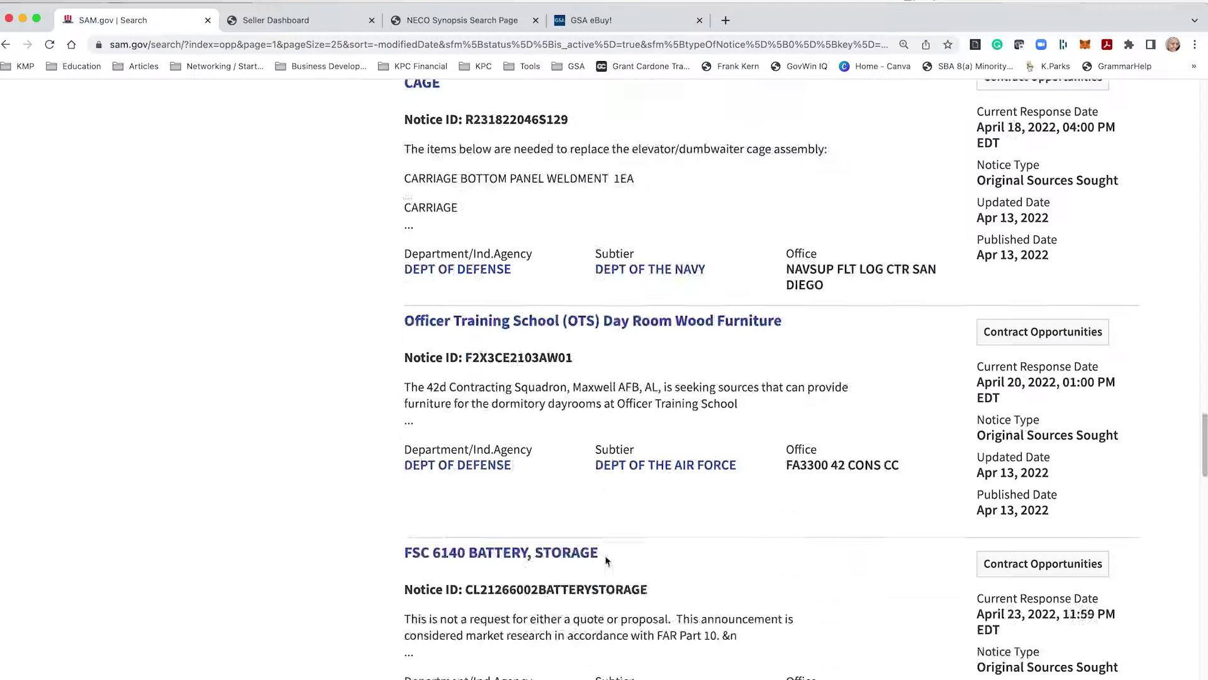
pyautogui.scroll(-20, 607, 561)
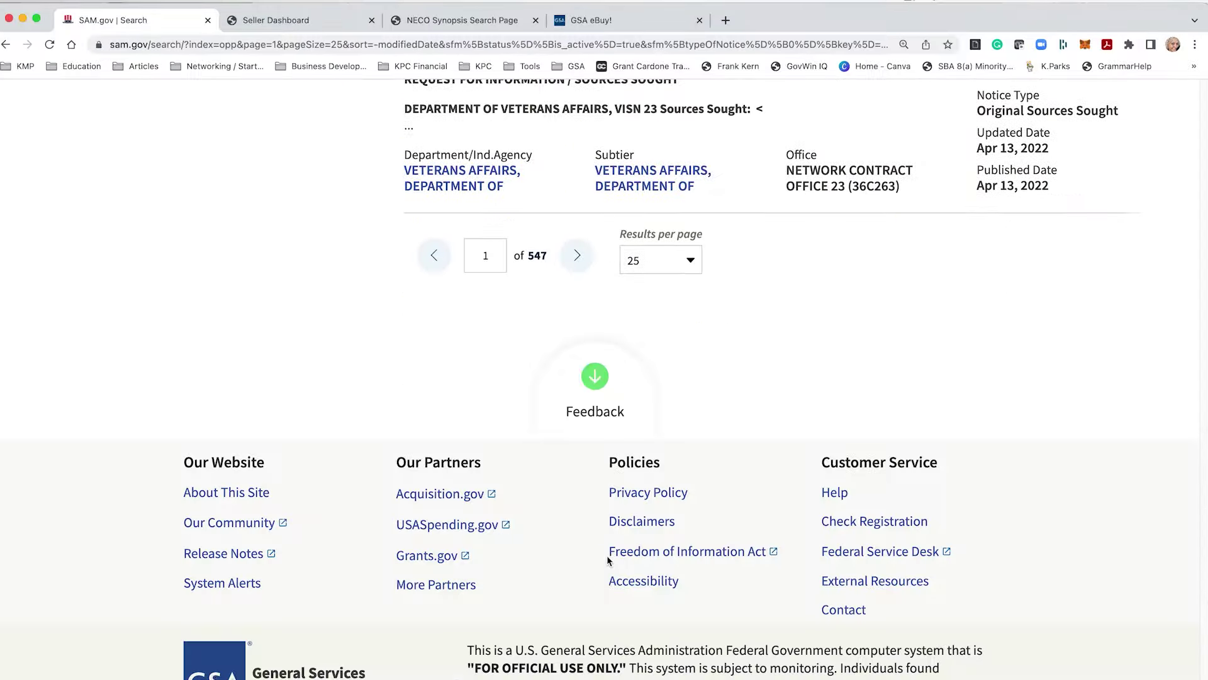
pyautogui.scroll(15, 608, 558)
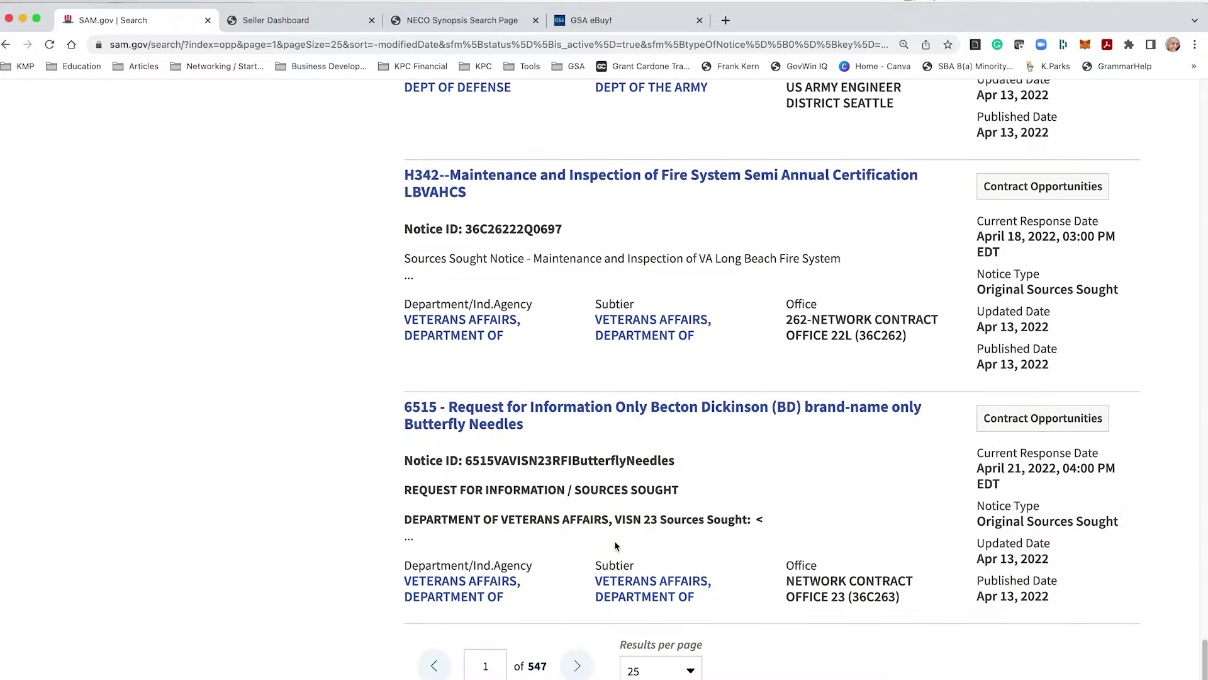
pyautogui.scroll(20, 615, 543)
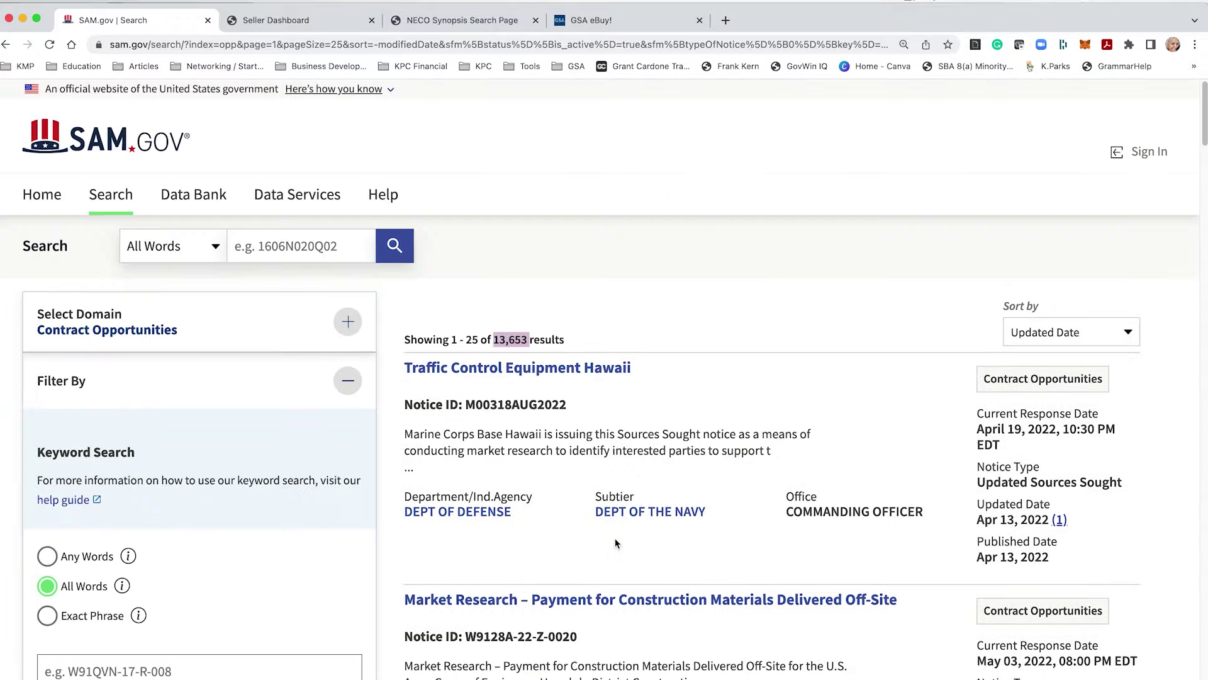
pyautogui.scroll(-6, 489, 533)
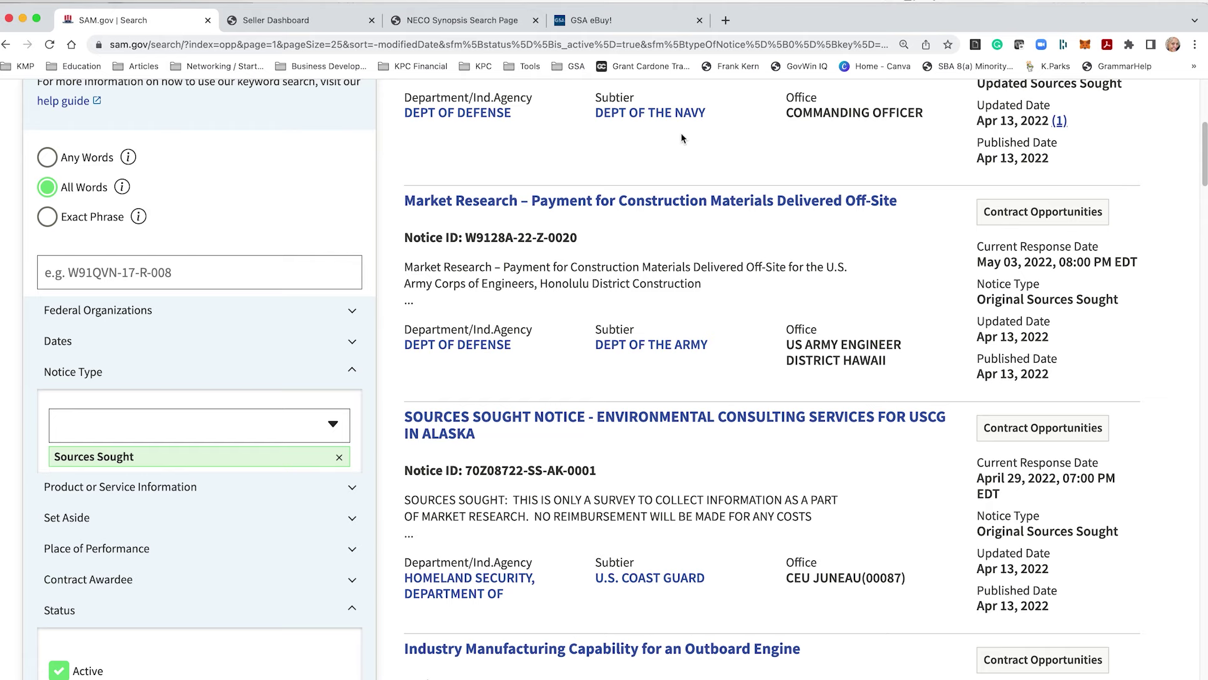
pyautogui.scroll(4, 671, 227)
pyautogui.scroll(2, 670, 227)
pyautogui.scroll(-10, 670, 227)
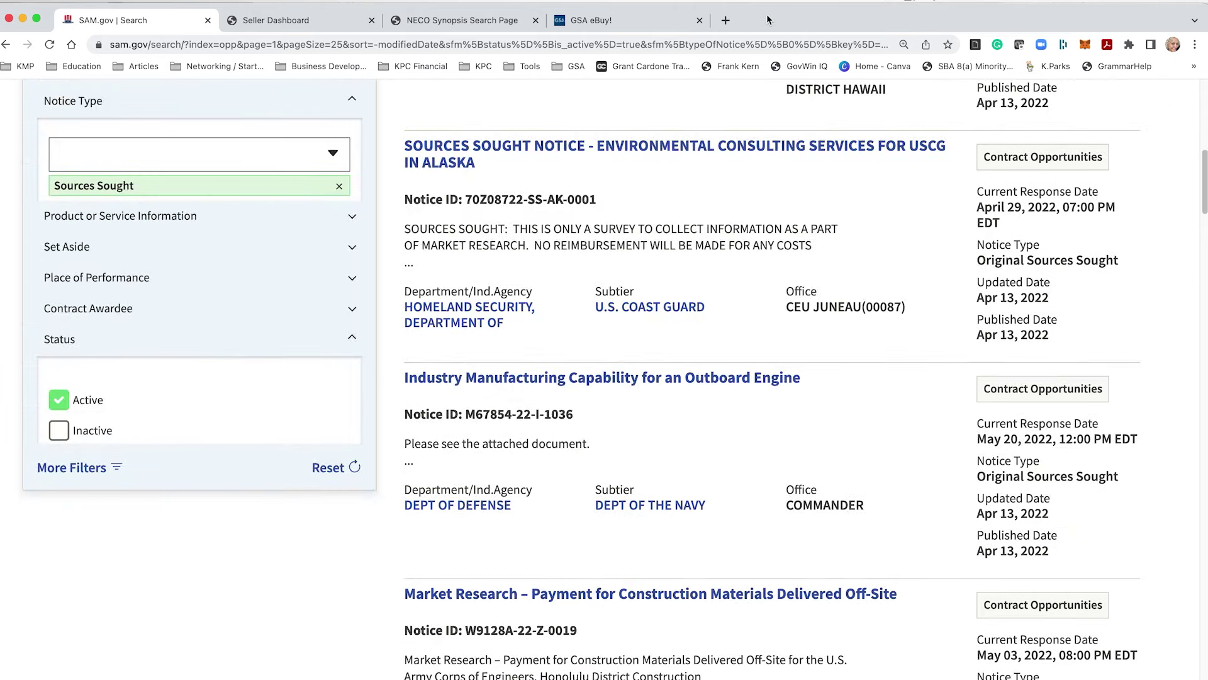
pyautogui.press('super+space')
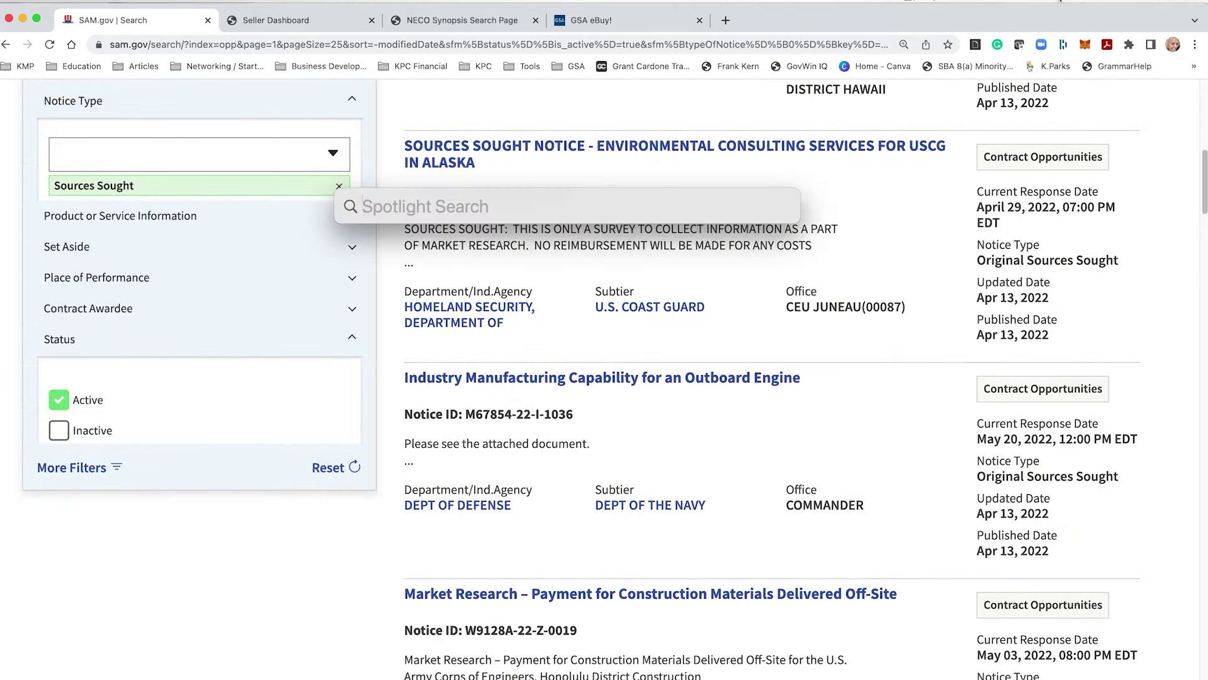
# - Open the NAICS_FY2022 code list in Word, then return to the SAM.gov results
pyautogui.write('NAICS')
pyautogui.press('Return')
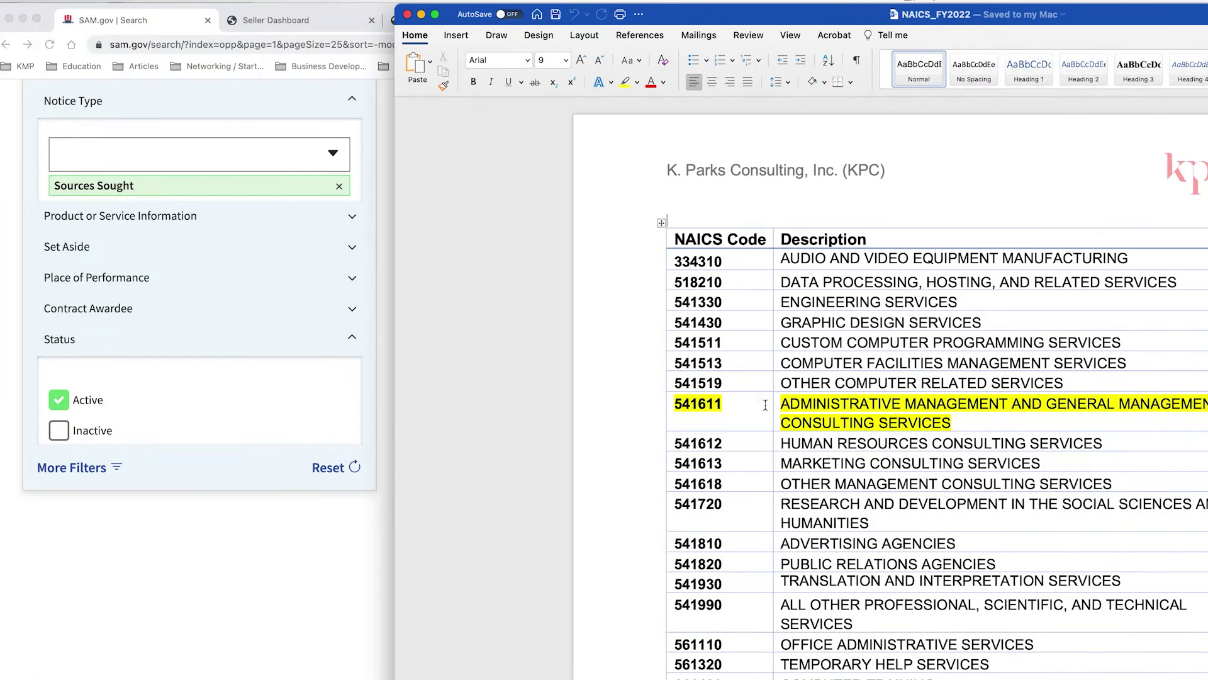
pyautogui.click(9, 18)
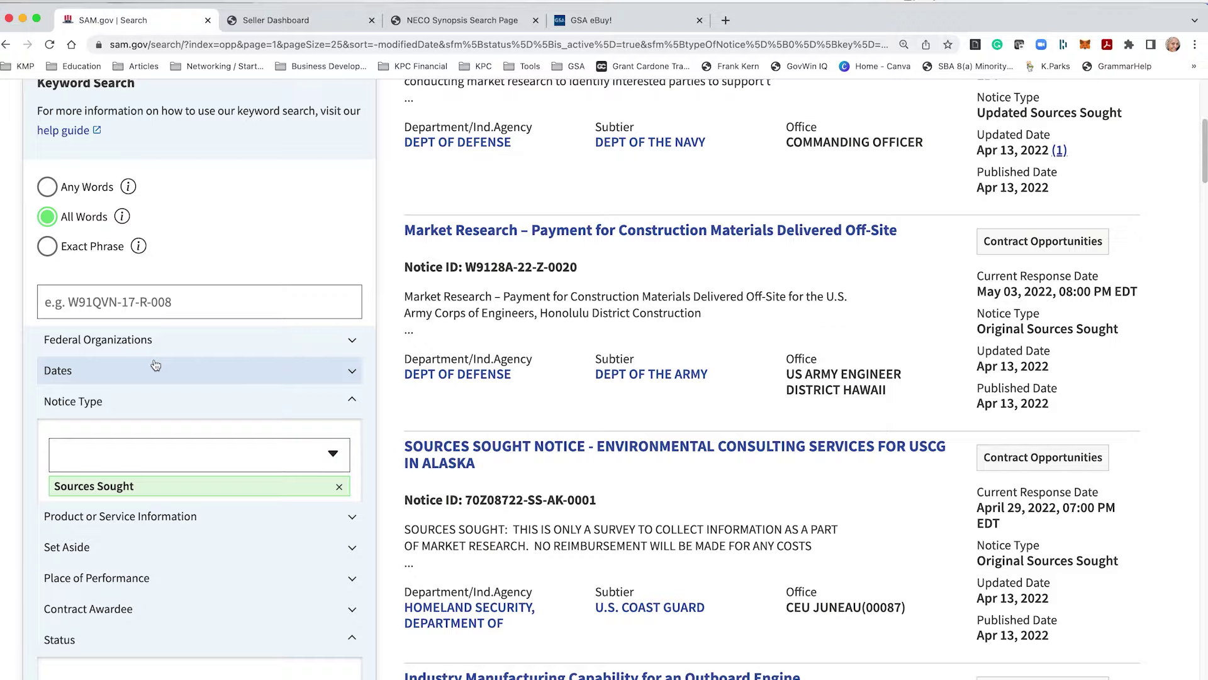
pyautogui.scroll(10, 157, 371)
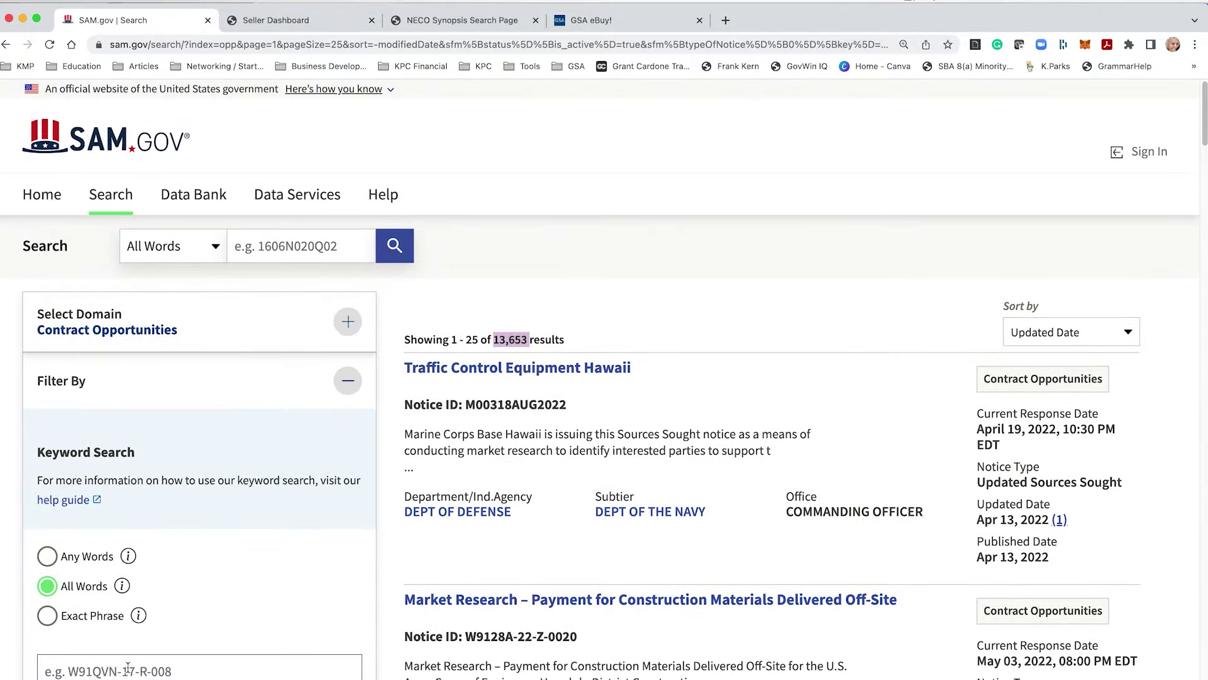
# - Add NAICS code 541611 to the filters and review the 230 matching notices
pyautogui.scroll(-1, 127, 667)
pyautogui.scroll(-5, 126, 644)
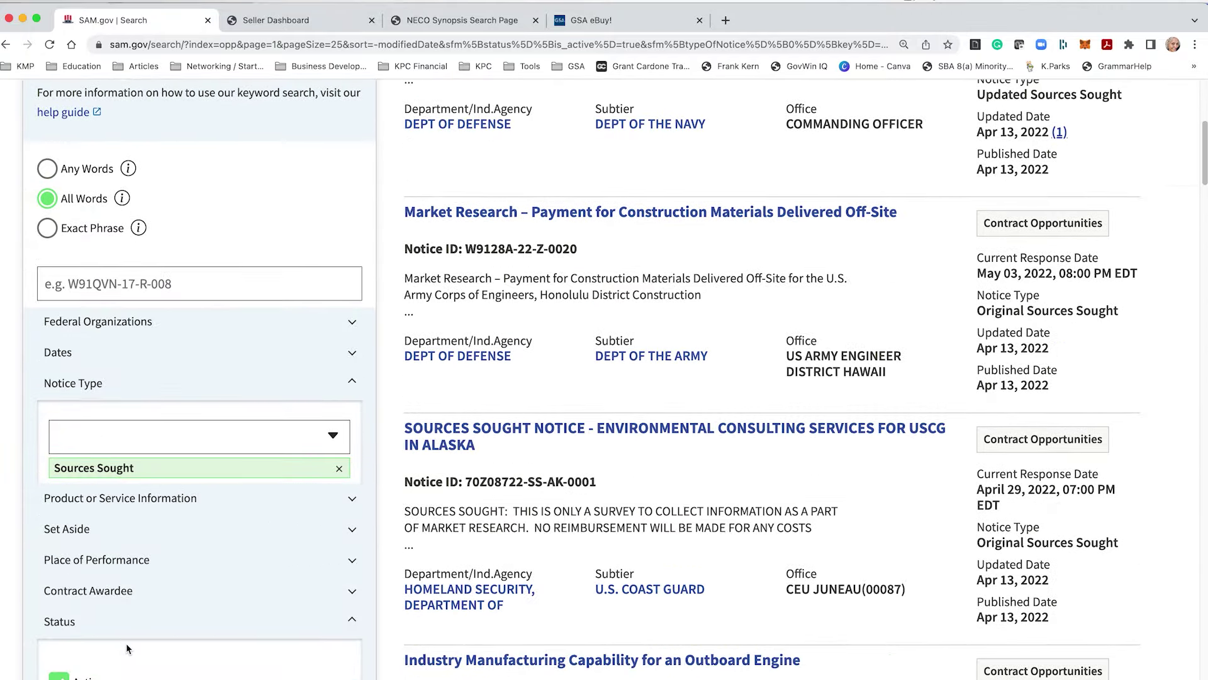
pyautogui.click(120, 498)
pyautogui.click(189, 569)
pyautogui.write('541611')
pyautogui.click(189, 604)
pyautogui.scroll(-2, 188, 441)
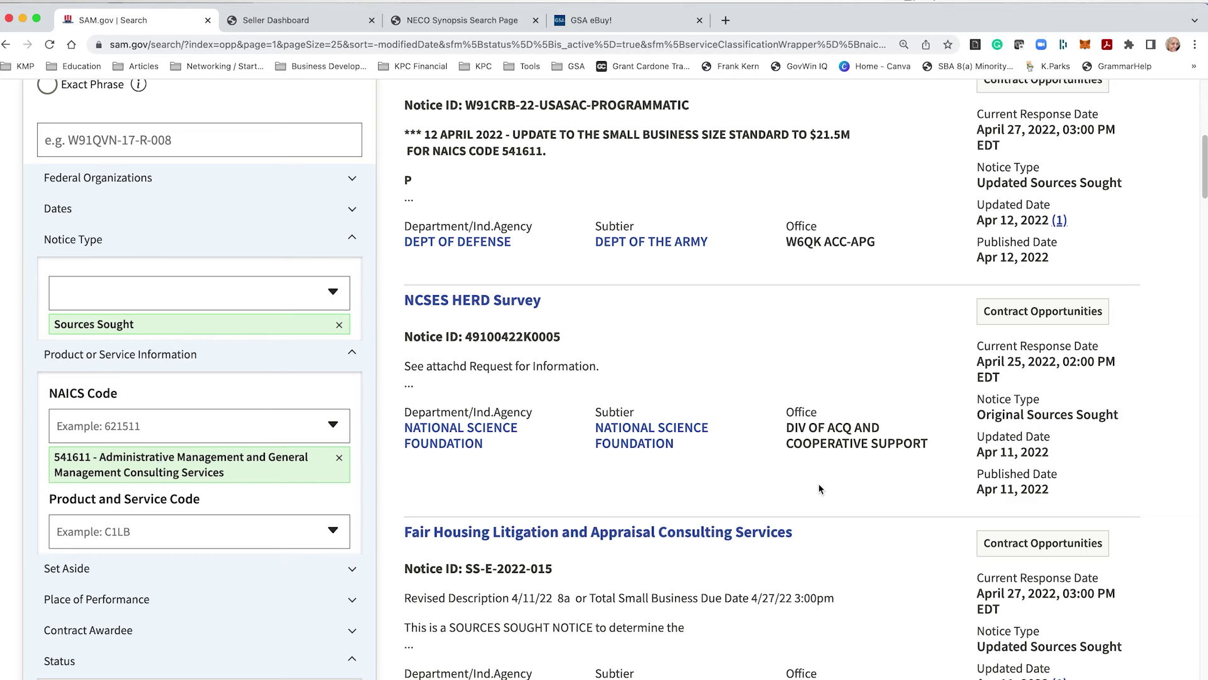
pyautogui.scroll(10, 818, 484)
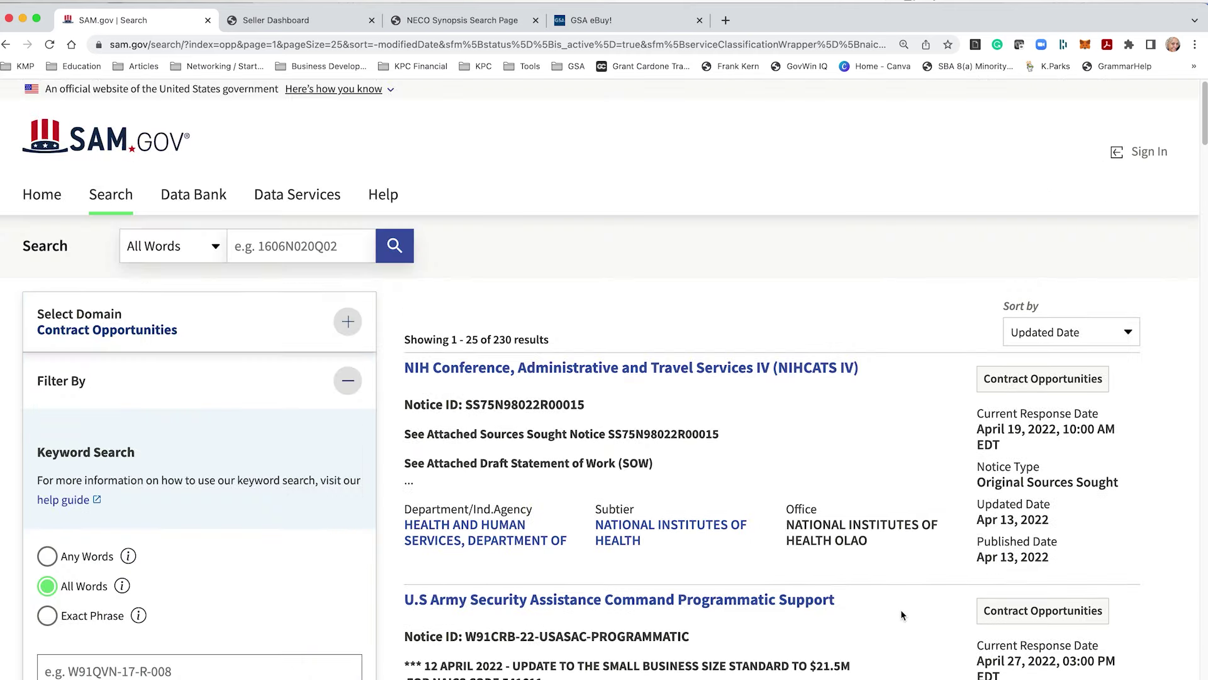
pyautogui.scroll(-1, 898, 630)
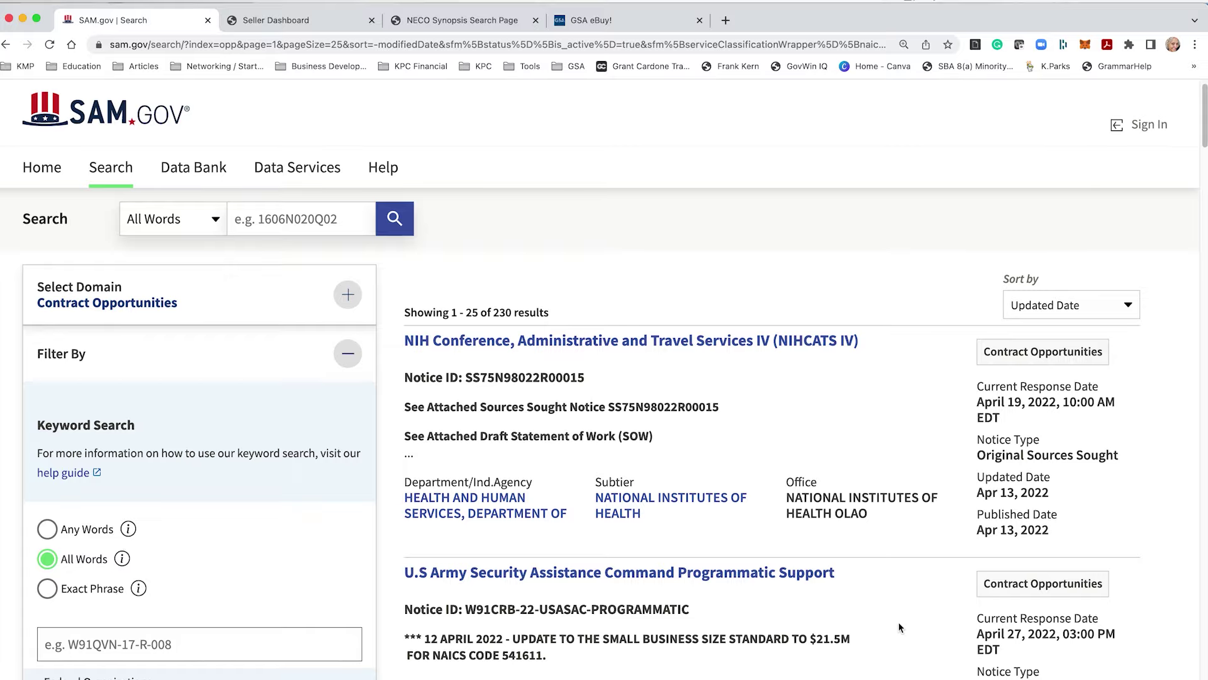
pyautogui.scroll(-3, 898, 627)
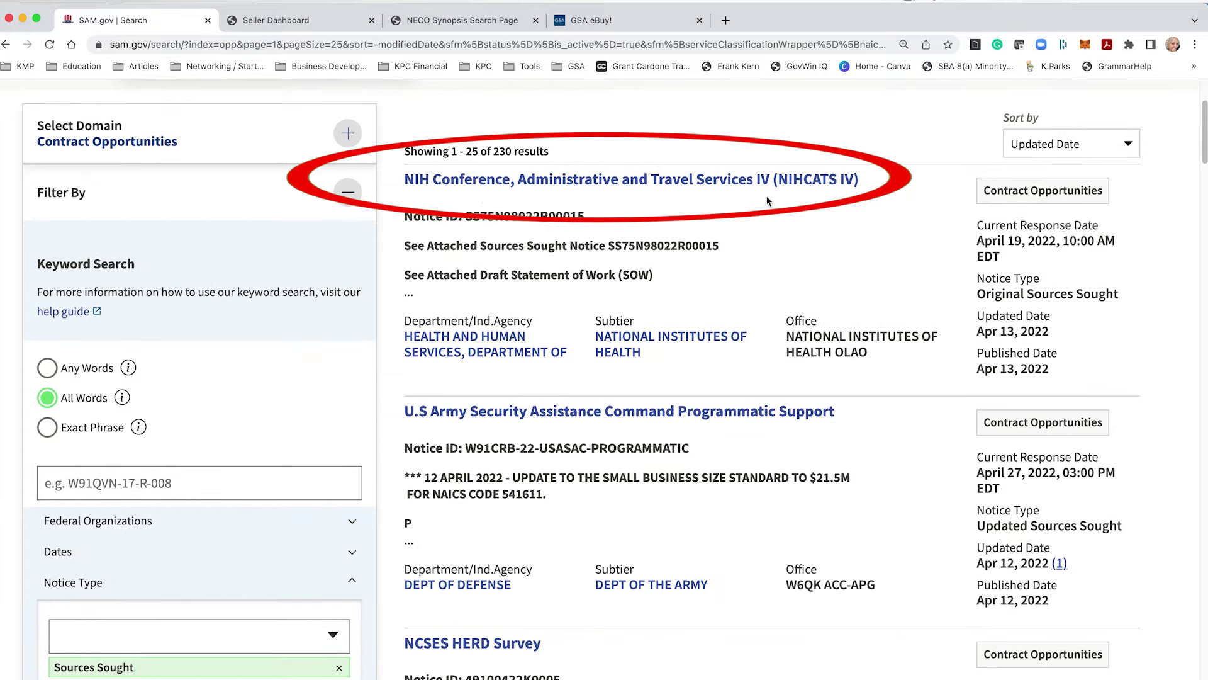
pyautogui.scroll(-3, 731, 493)
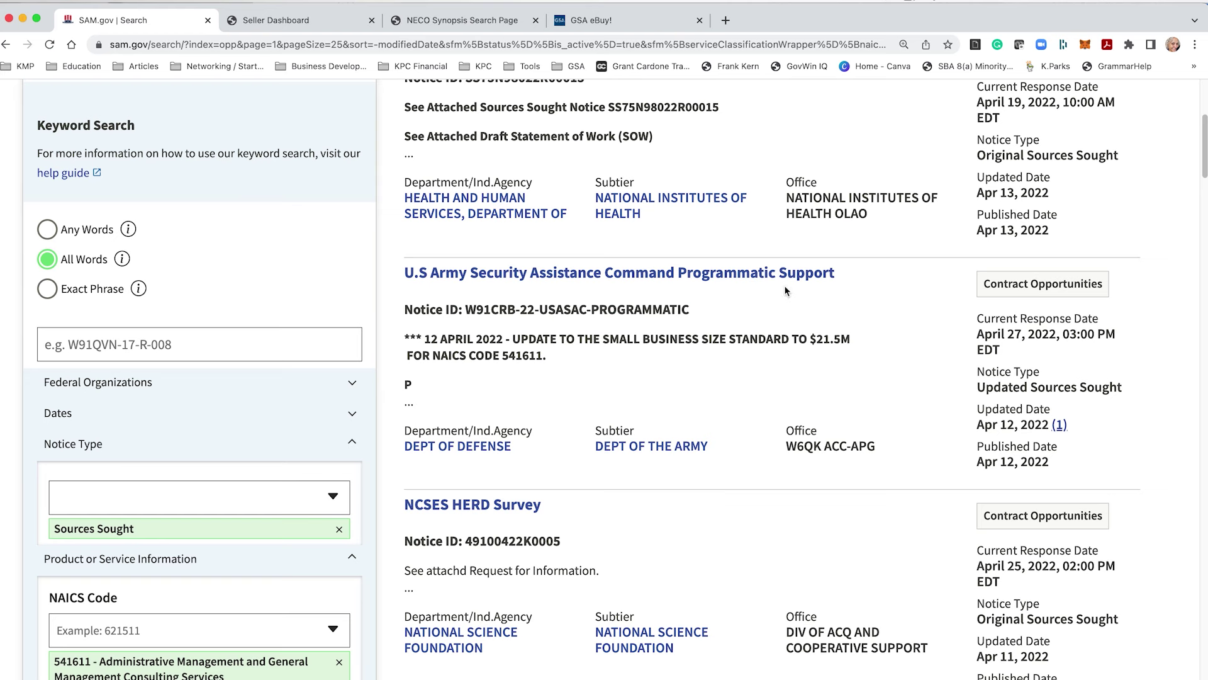
pyautogui.scroll(-3, 614, 577)
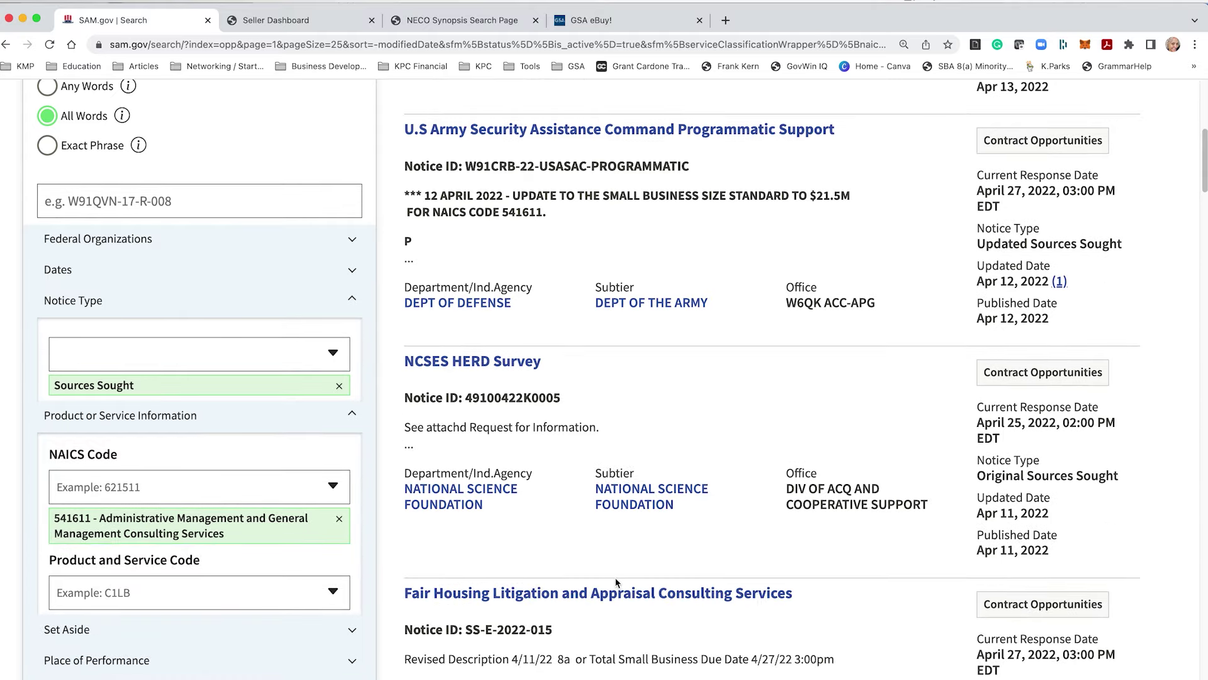
pyautogui.scroll(-3, 614, 577)
pyautogui.scroll(-10, 614, 584)
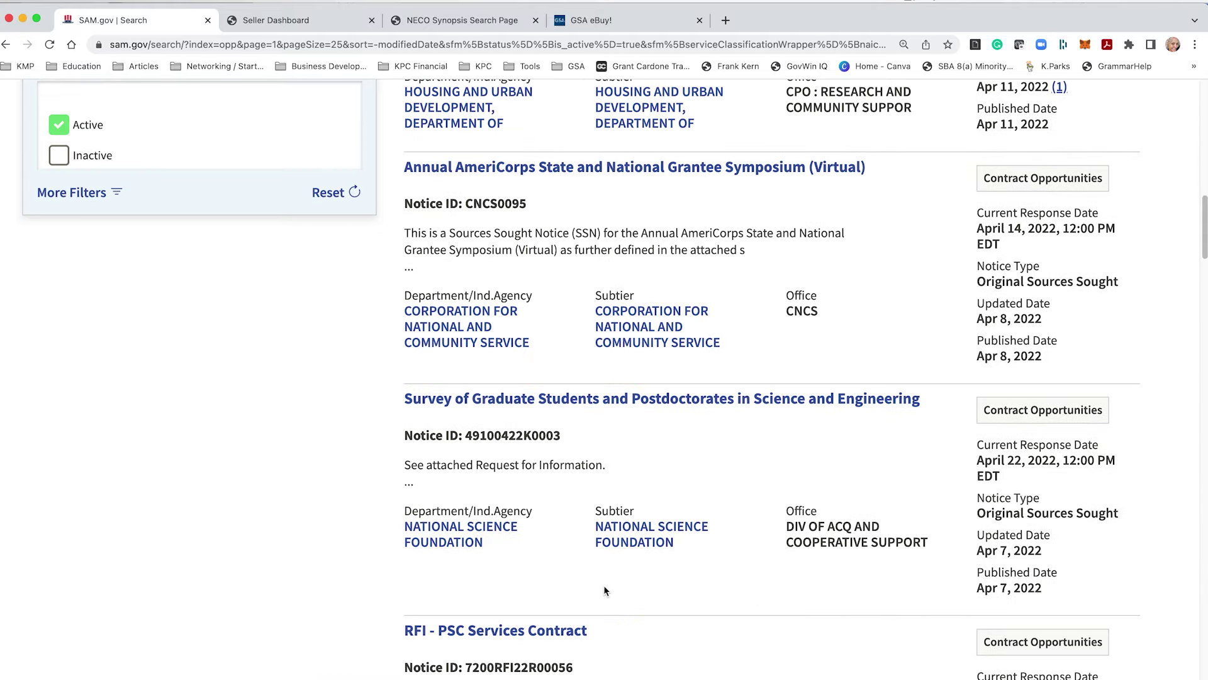
pyautogui.scroll(-5, 763, 541)
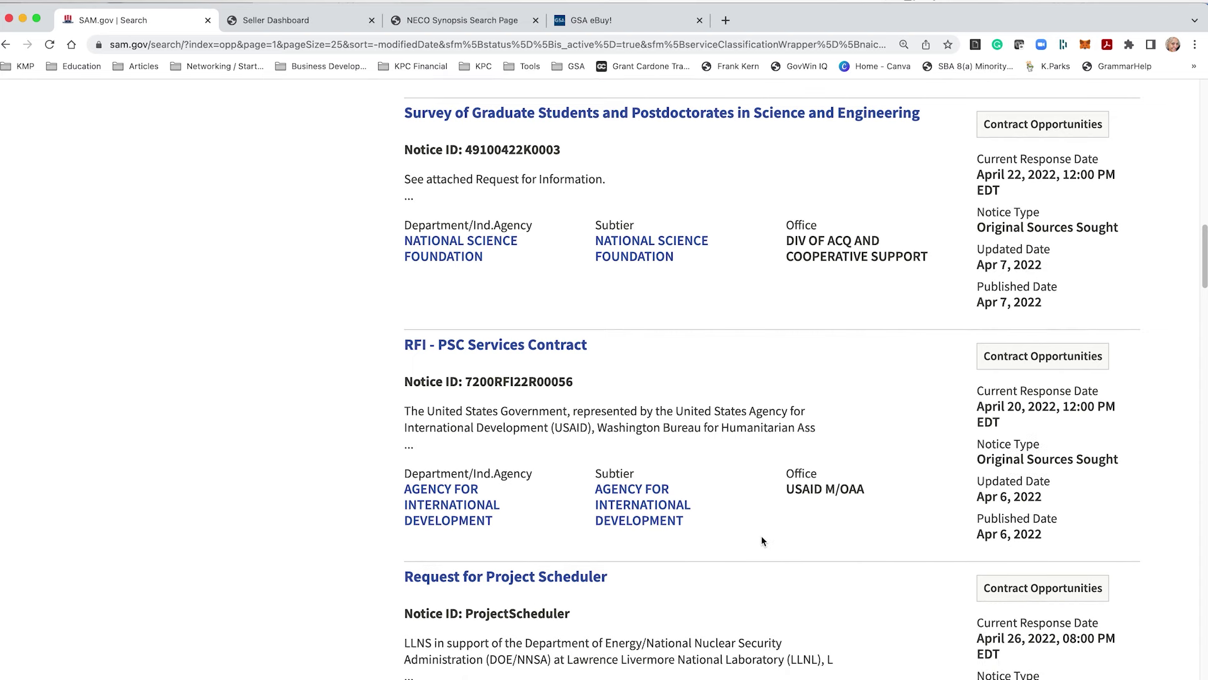
pyautogui.scroll(15, 750, 553)
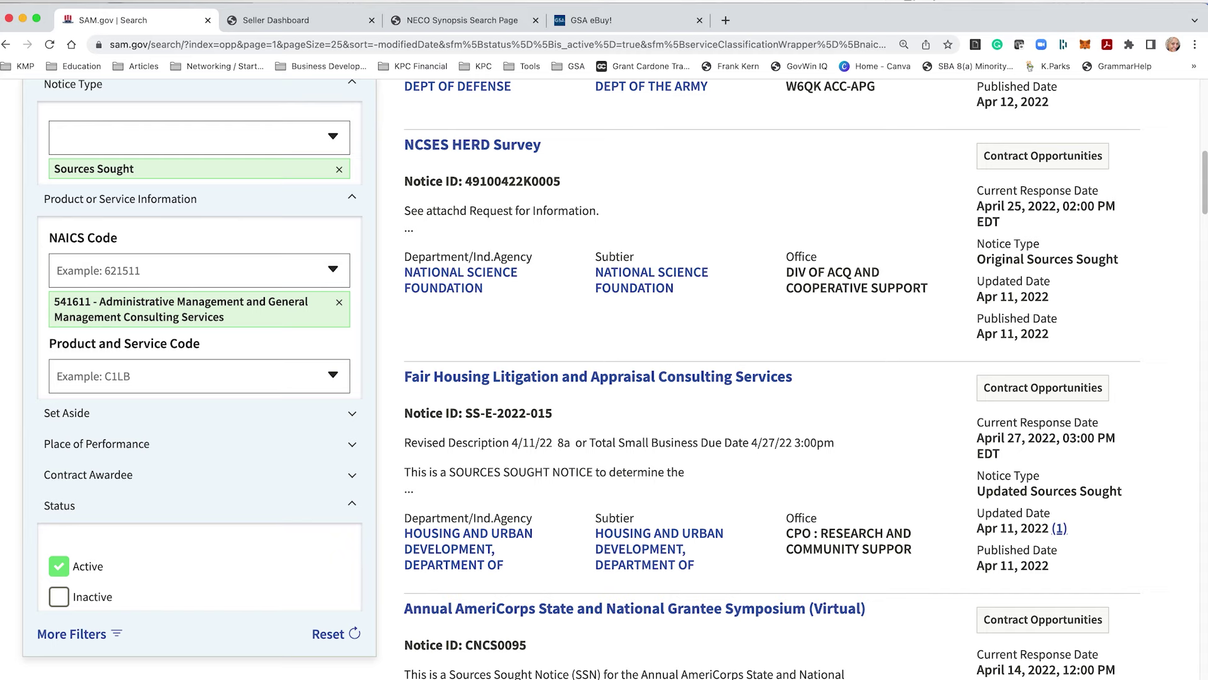
# - Select code 611430, Professional and Management Development Training, in the Word NAICS list
pyautogui.press('super+Tab')
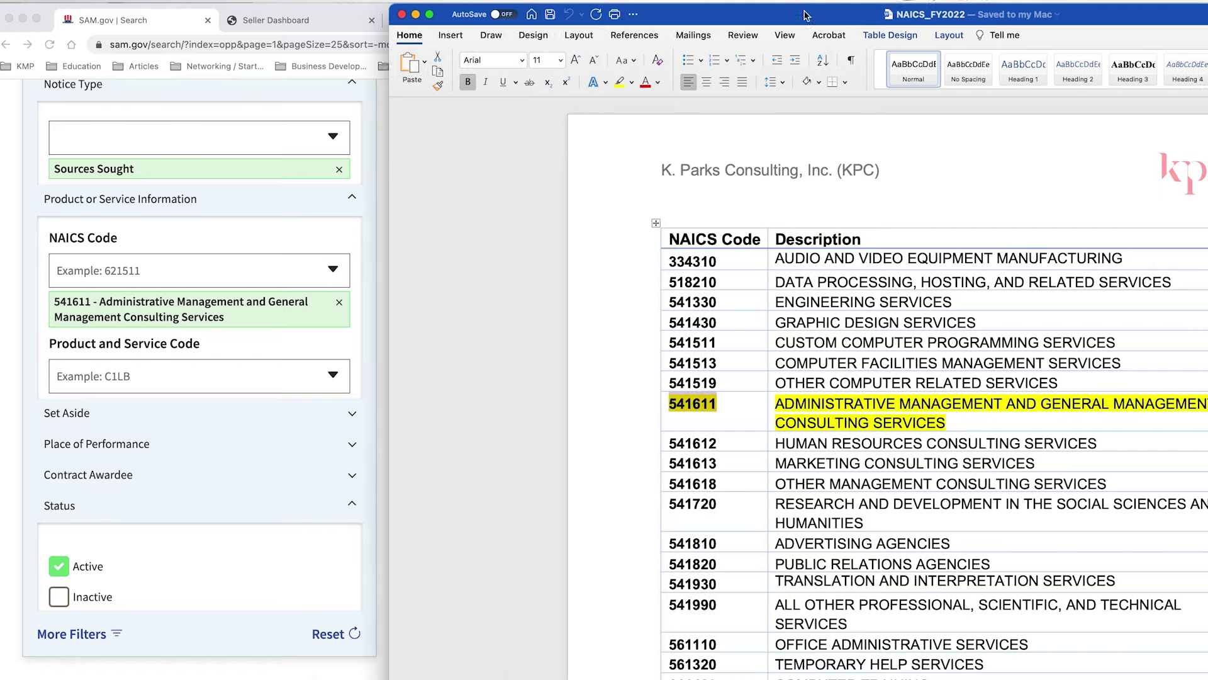
pyautogui.moveTo(685, 369); pyautogui.dragTo(632, 369)
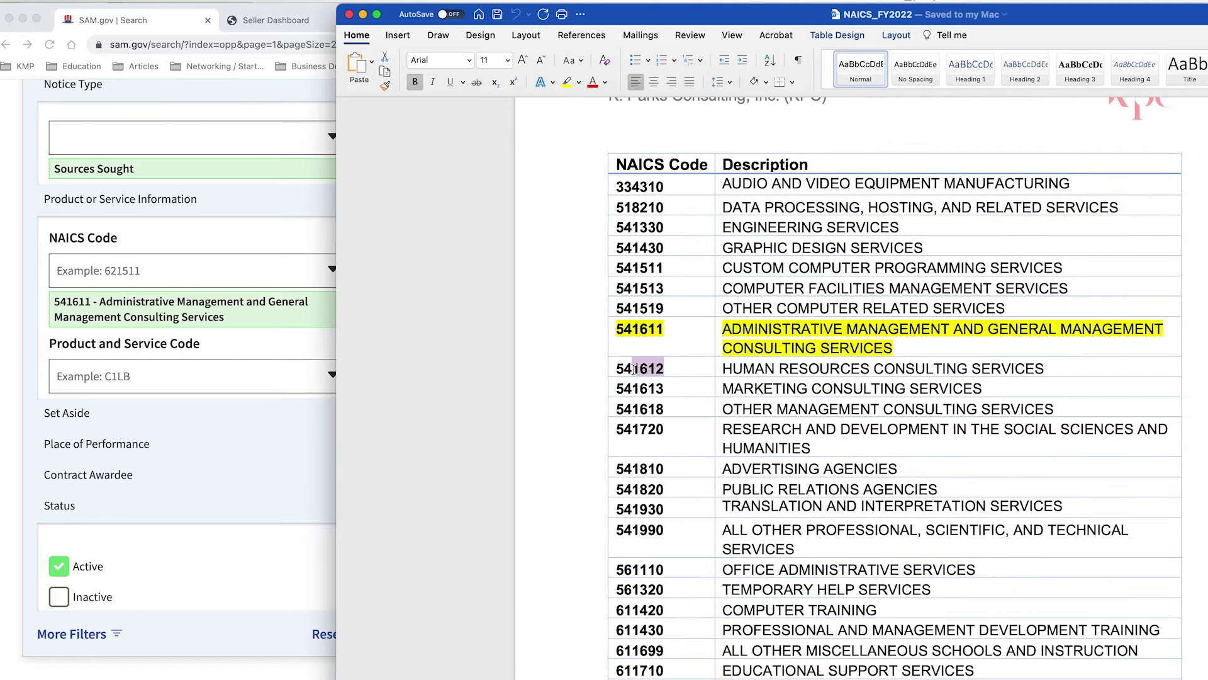
pyautogui.scroll(-3, 696, 560)
pyautogui.click(666, 509)
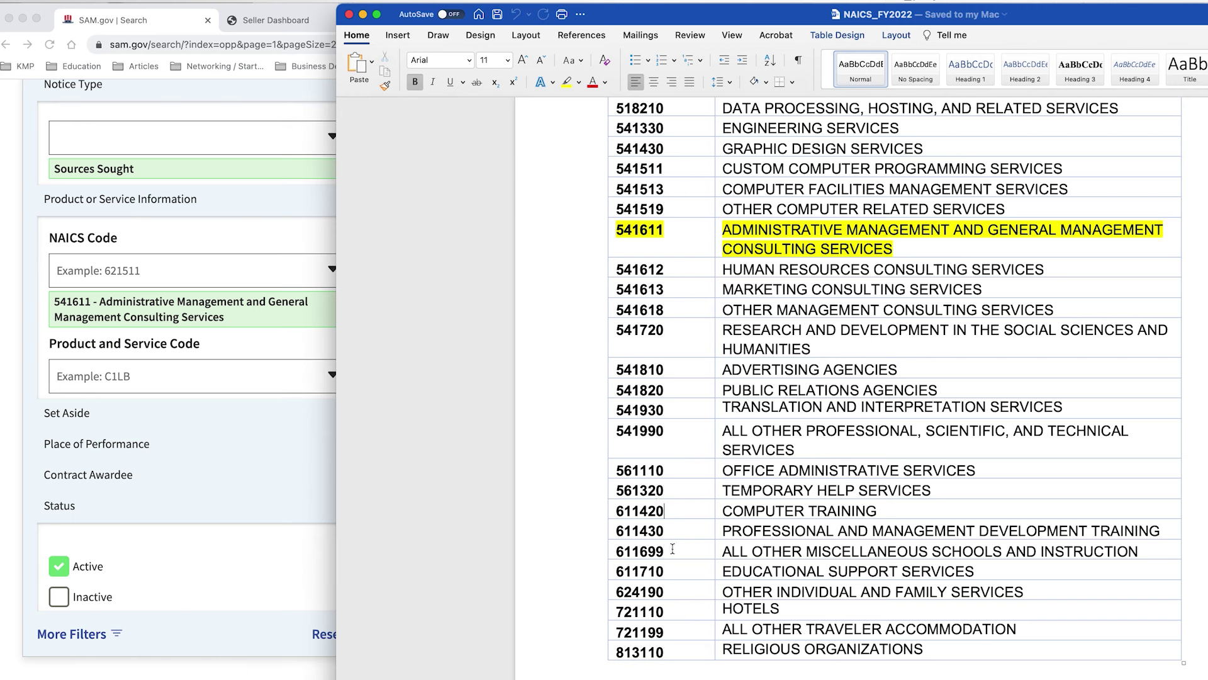
pyautogui.moveTo(666, 530); pyautogui.dragTo(609, 538)
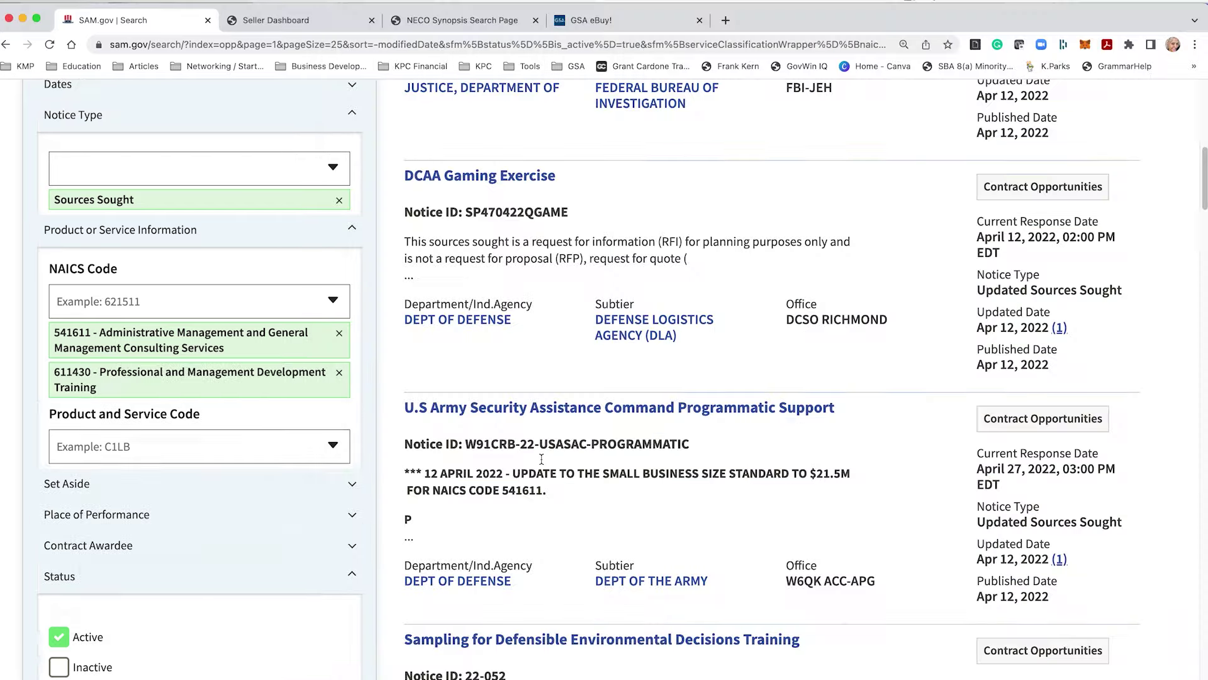
pyautogui.scroll(15, 541, 459)
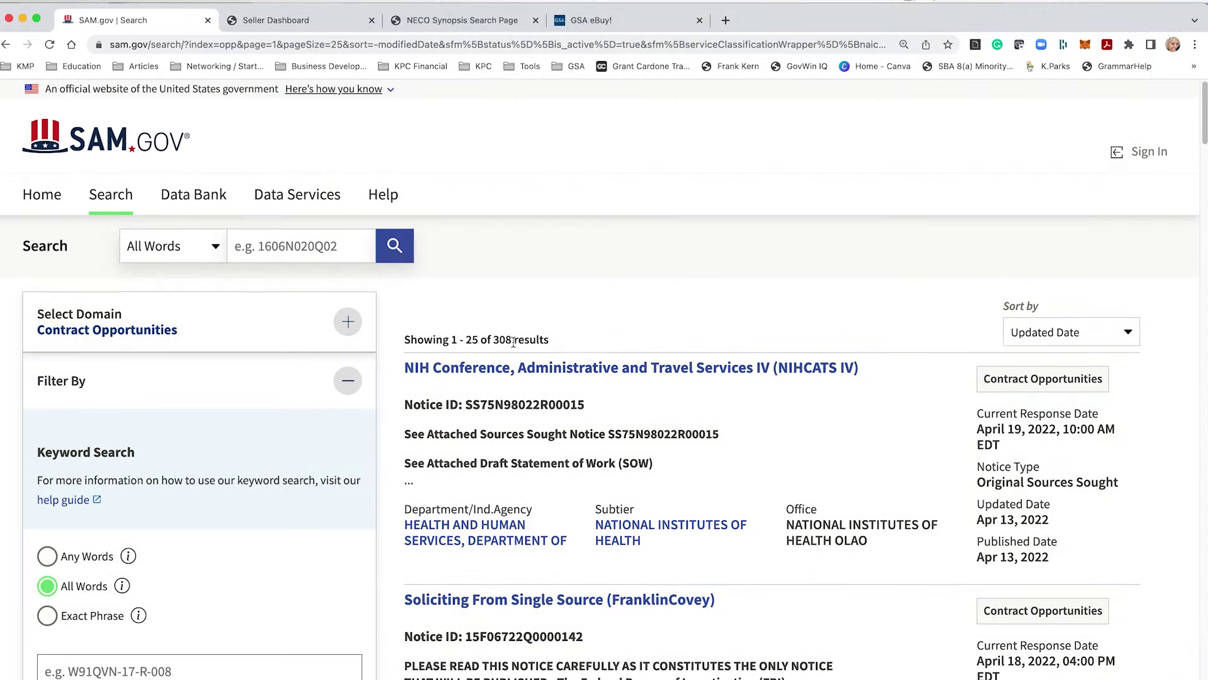
pyautogui.scroll(-5, 652, 316)
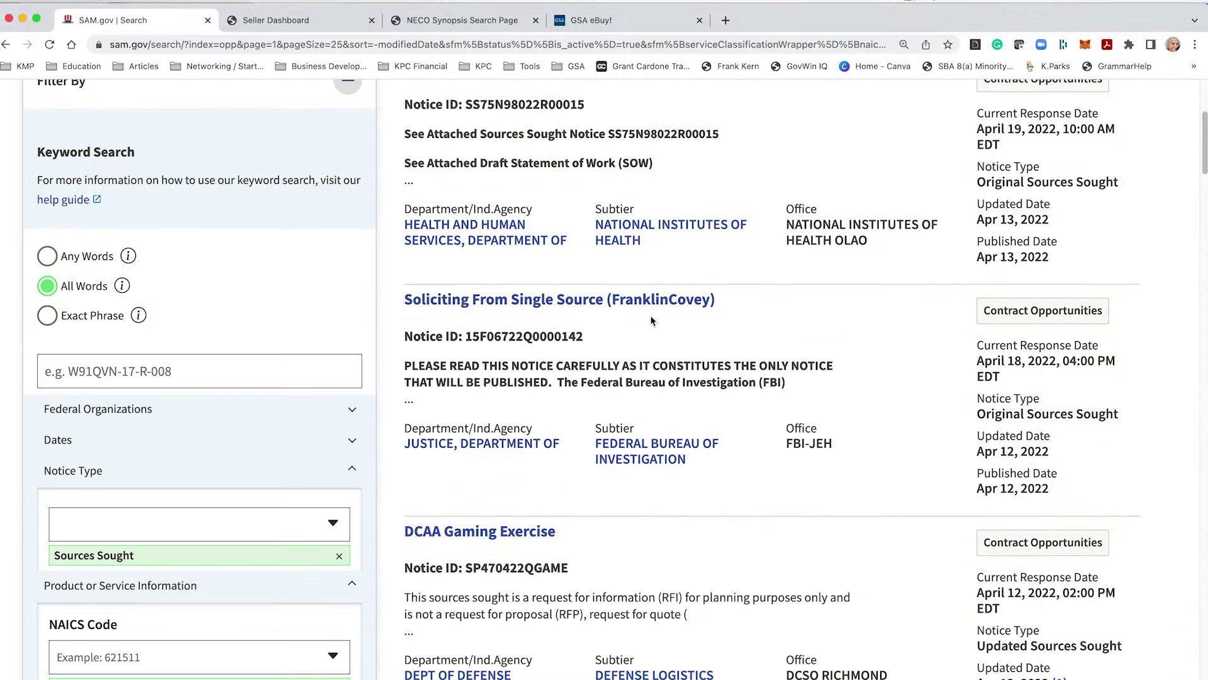
pyautogui.moveTo(718, 299)
pyautogui.mouseDown()
pyautogui.moveTo(494, 300)
pyautogui.moveTo(715, 300)
pyautogui.mouseUp()
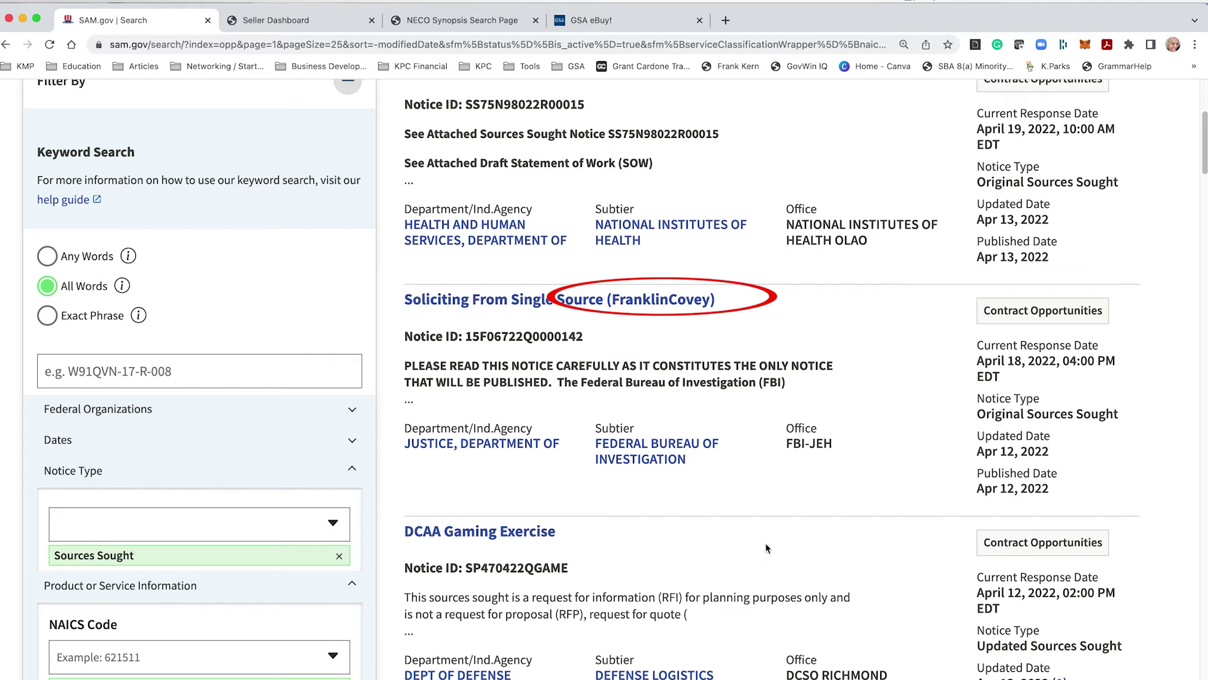
pyautogui.scroll(-3, 701, 587)
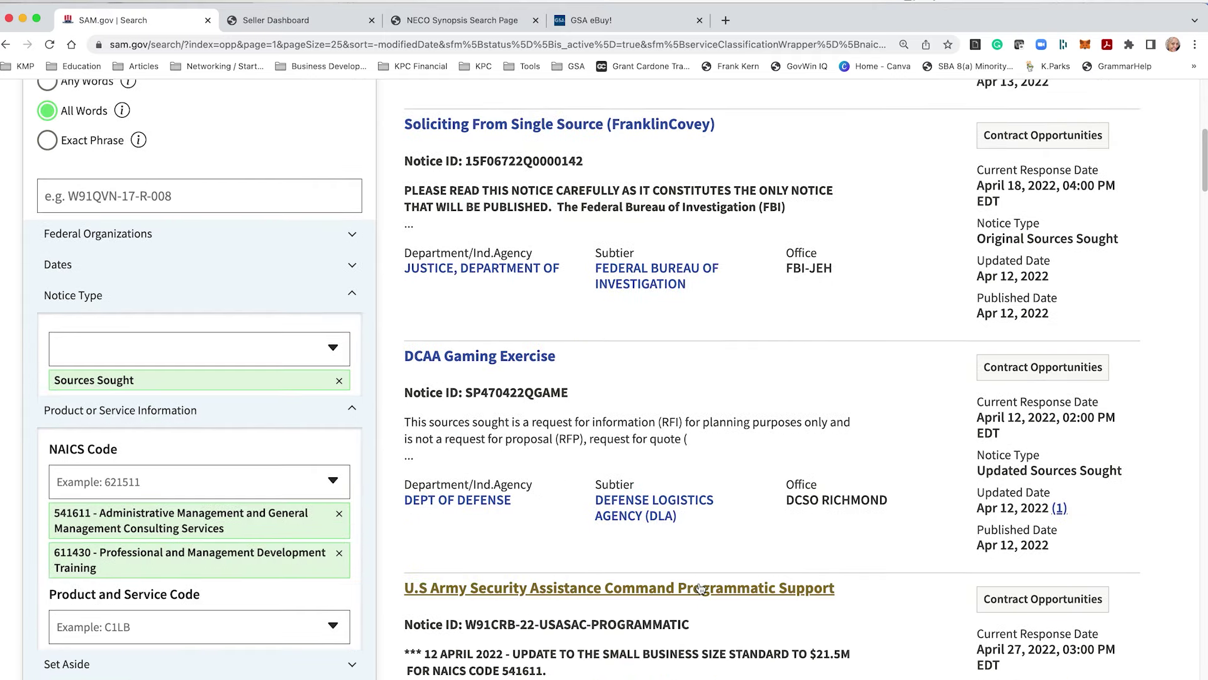
pyautogui.scroll(-1, 700, 584)
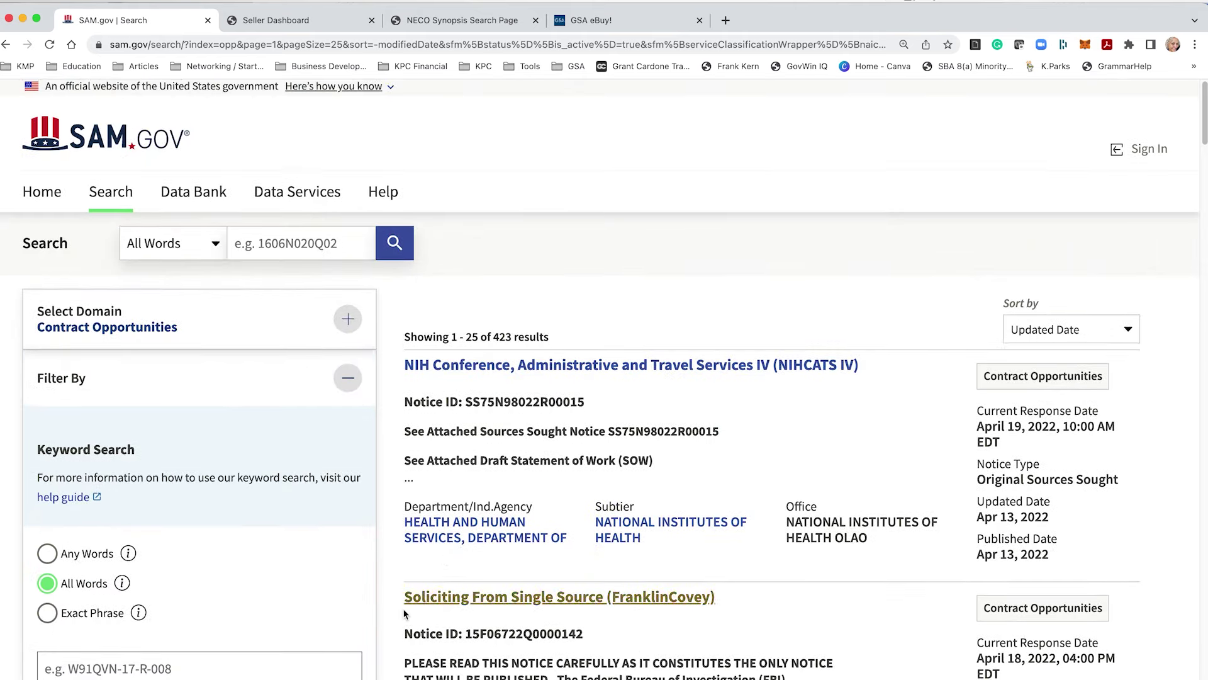
pyautogui.scroll(-6, 454, 598)
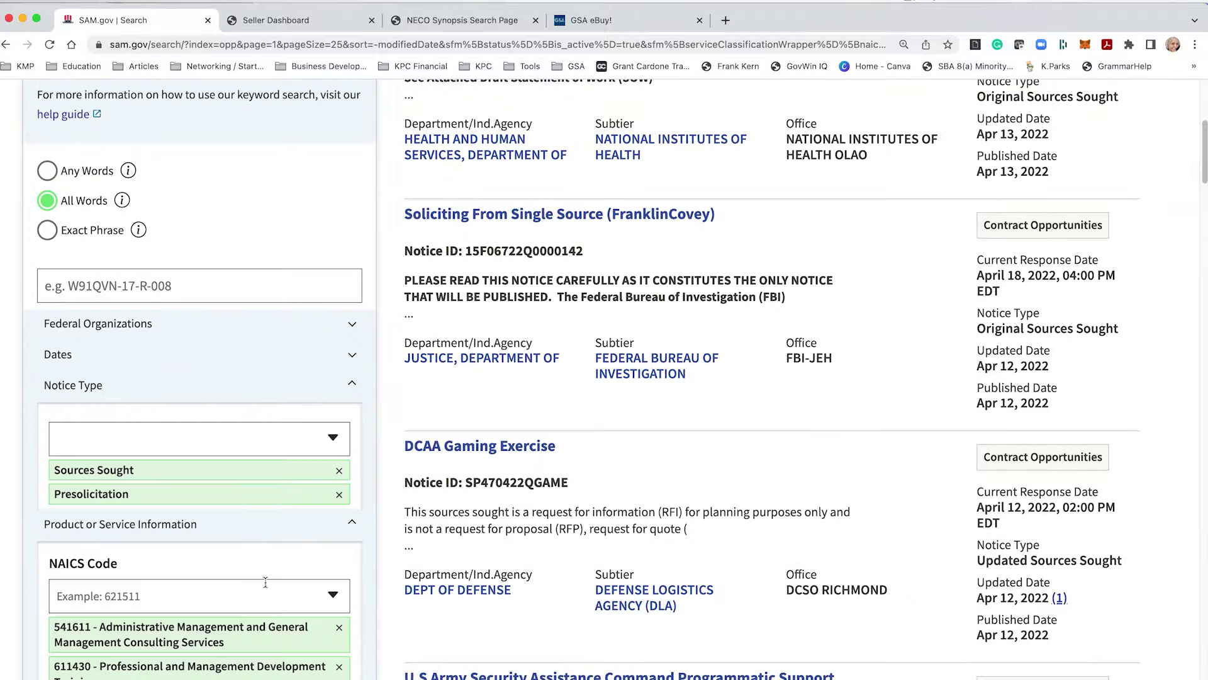
# - Drop the Sources Sought filter and review the Con 7310v Cost Analysis Business Simulation notice
pyautogui.click(339, 472)
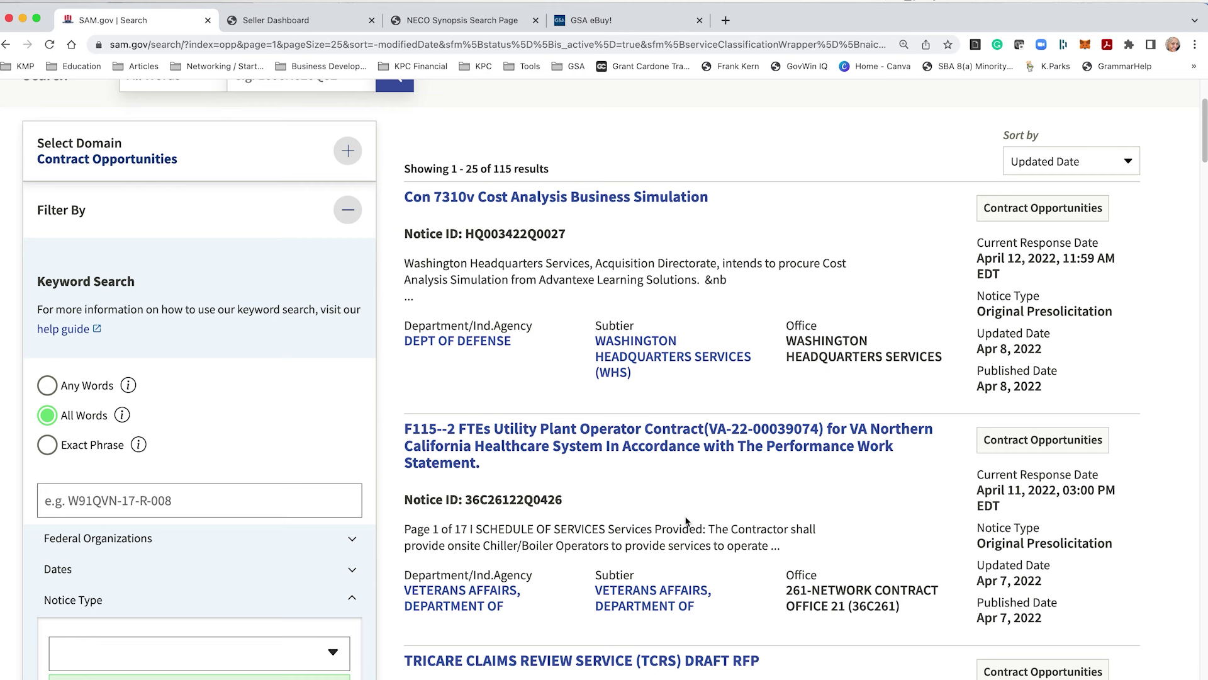
pyautogui.click(641, 203)
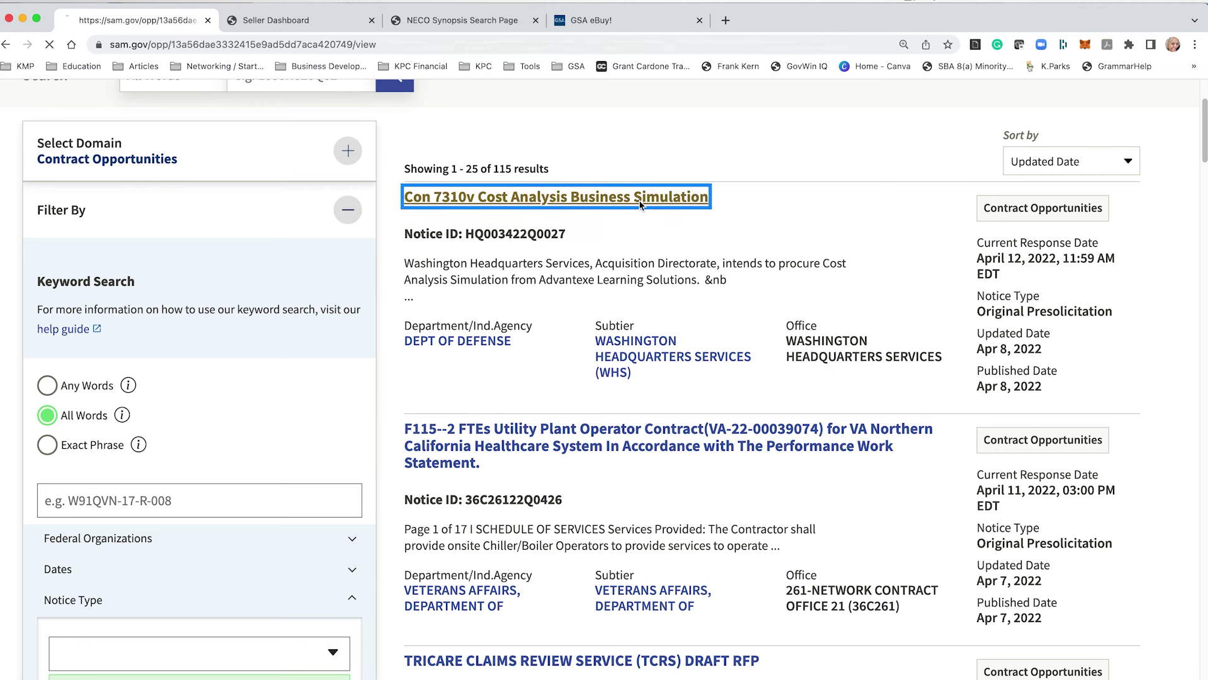
pyautogui.scroll(-20, 655, 569)
pyautogui.scroll(10, 656, 569)
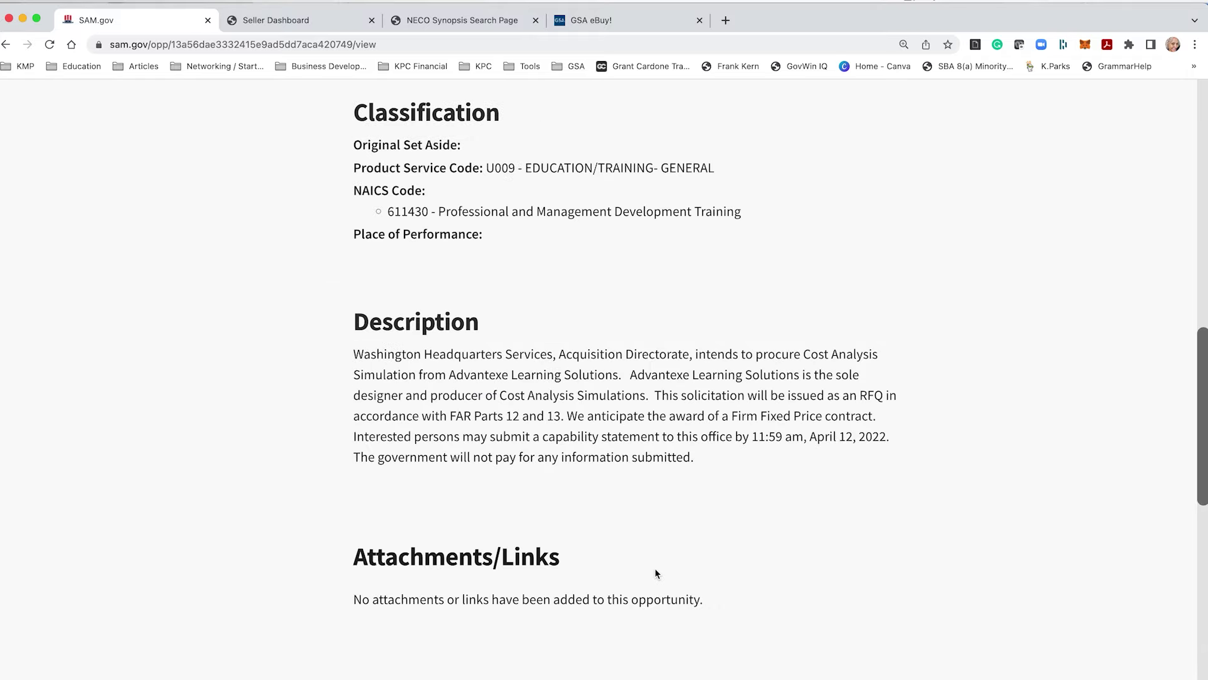
pyautogui.scroll(10, 738, 452)
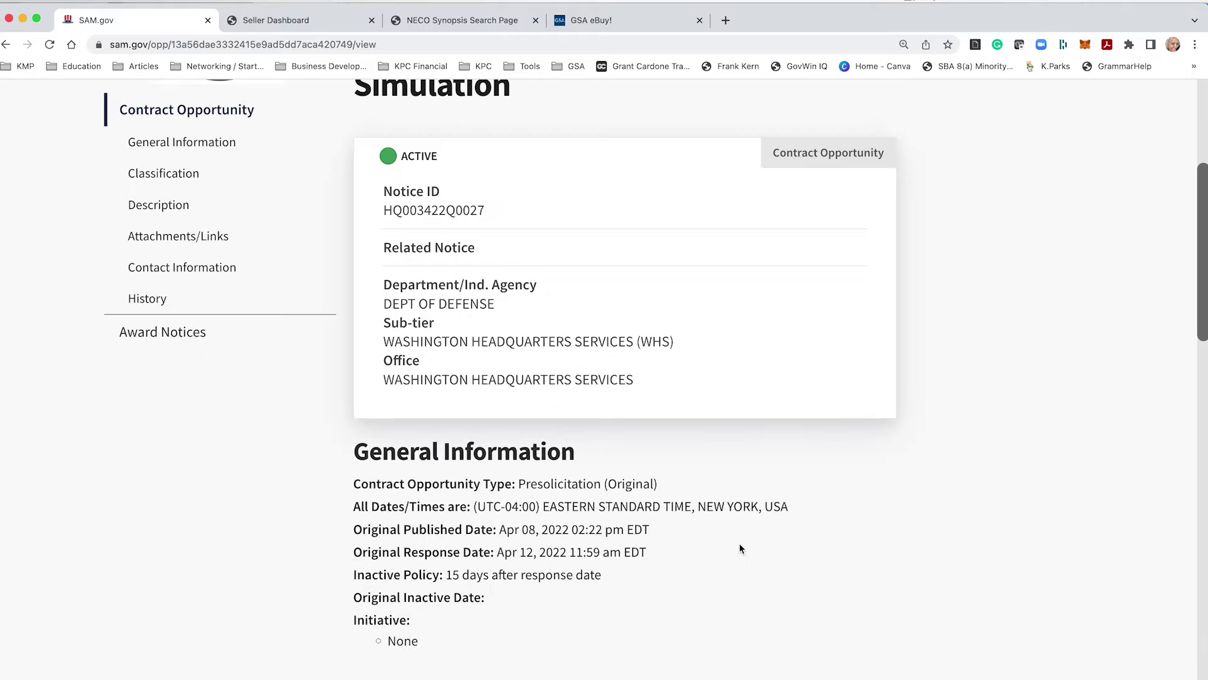
pyautogui.press('super+bracketleft')
# - Review the TRICARE Claims Review Service notice and its changes, then return to the results
pyautogui.scroll(-8, 550, 478)
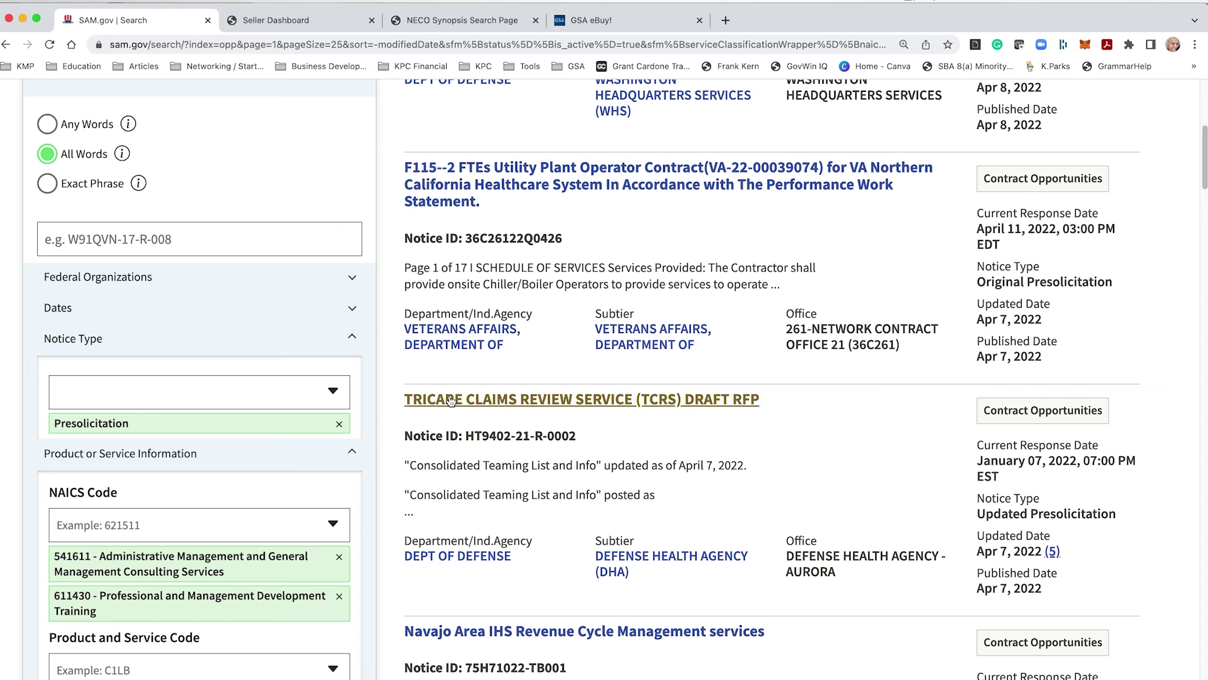
pyautogui.click(636, 407)
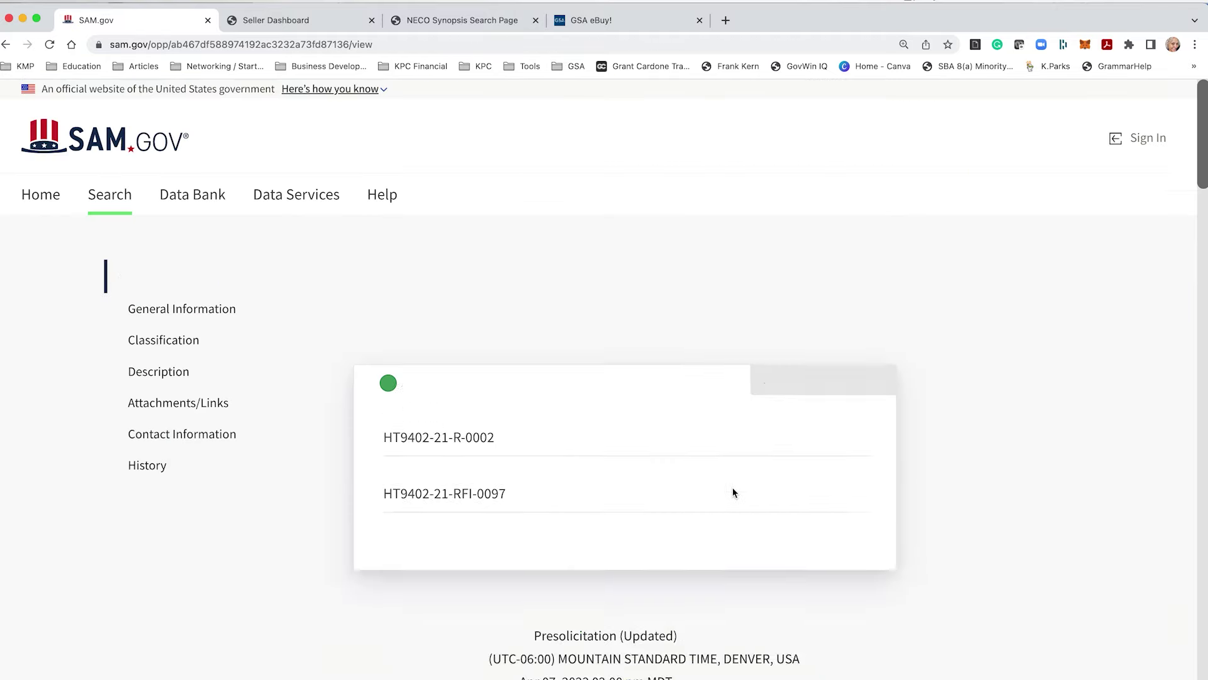
pyautogui.scroll(-5, 664, 574)
pyautogui.scroll(-1, 670, 569)
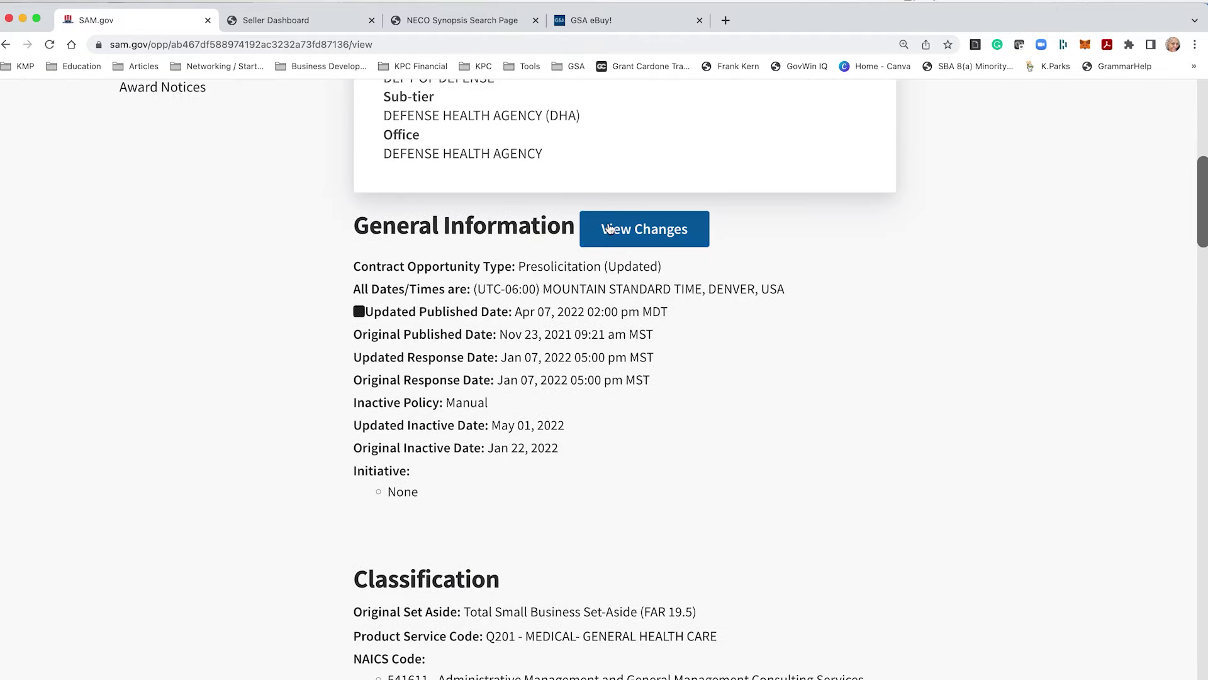
pyautogui.click(611, 228)
pyautogui.scroll(-6, 666, 538)
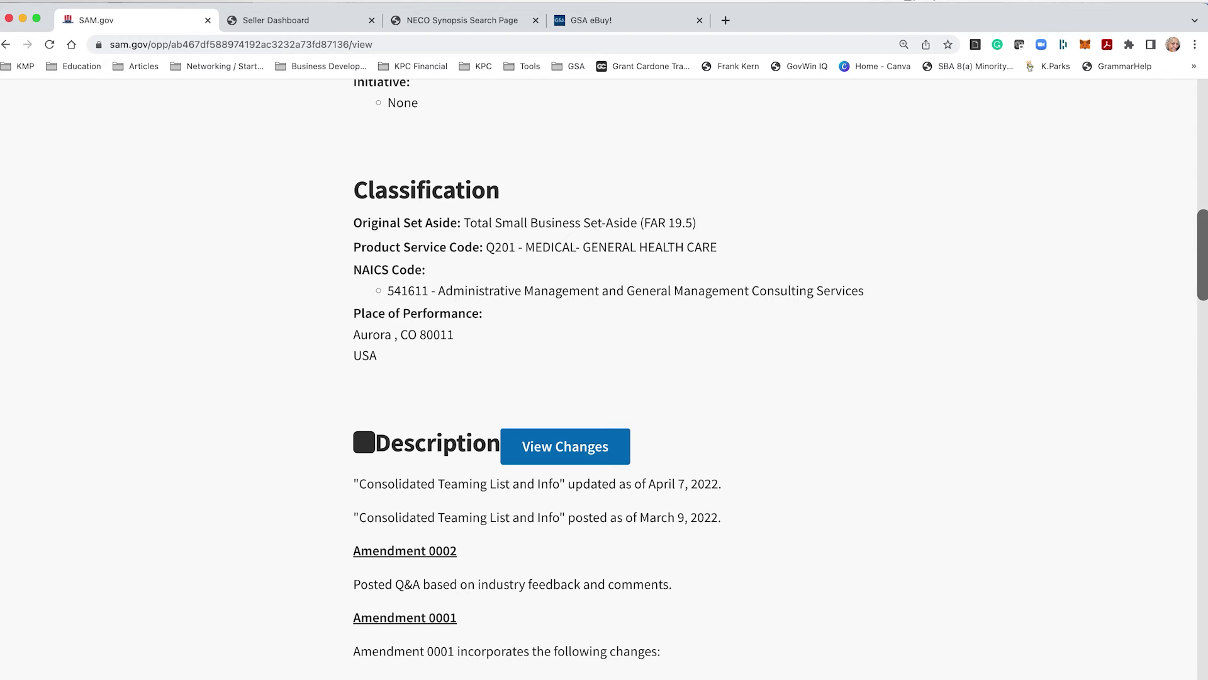
pyautogui.click(7, 44)
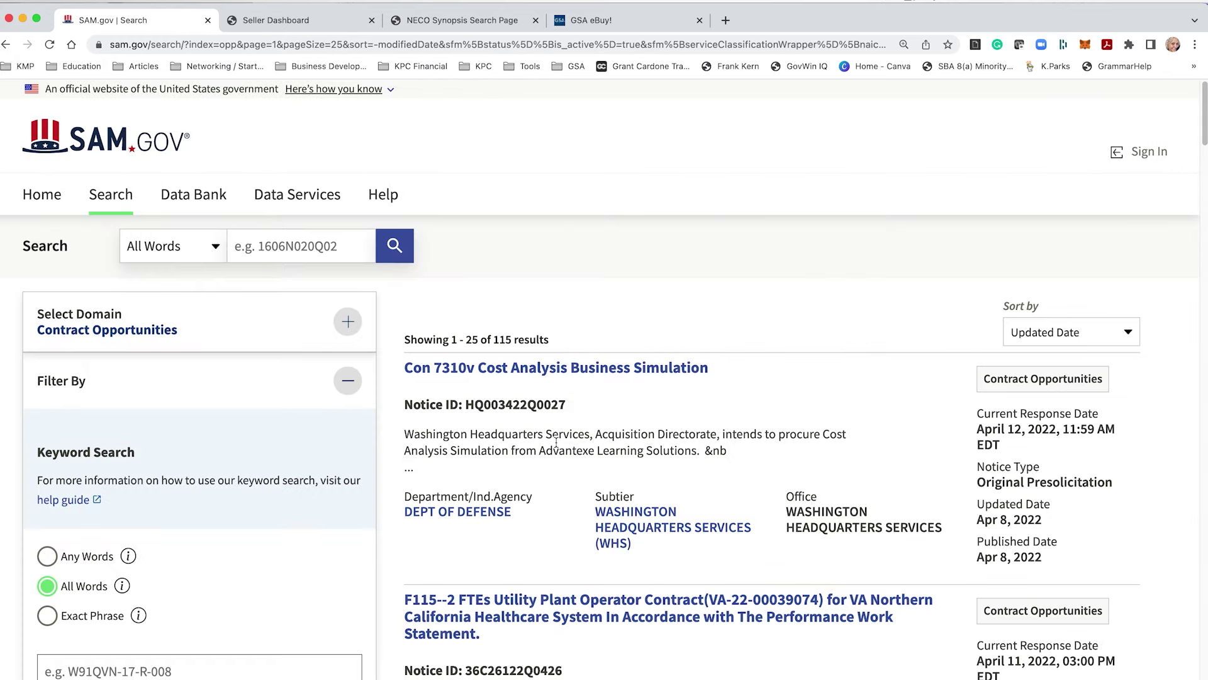
pyautogui.scroll(-1, 598, 585)
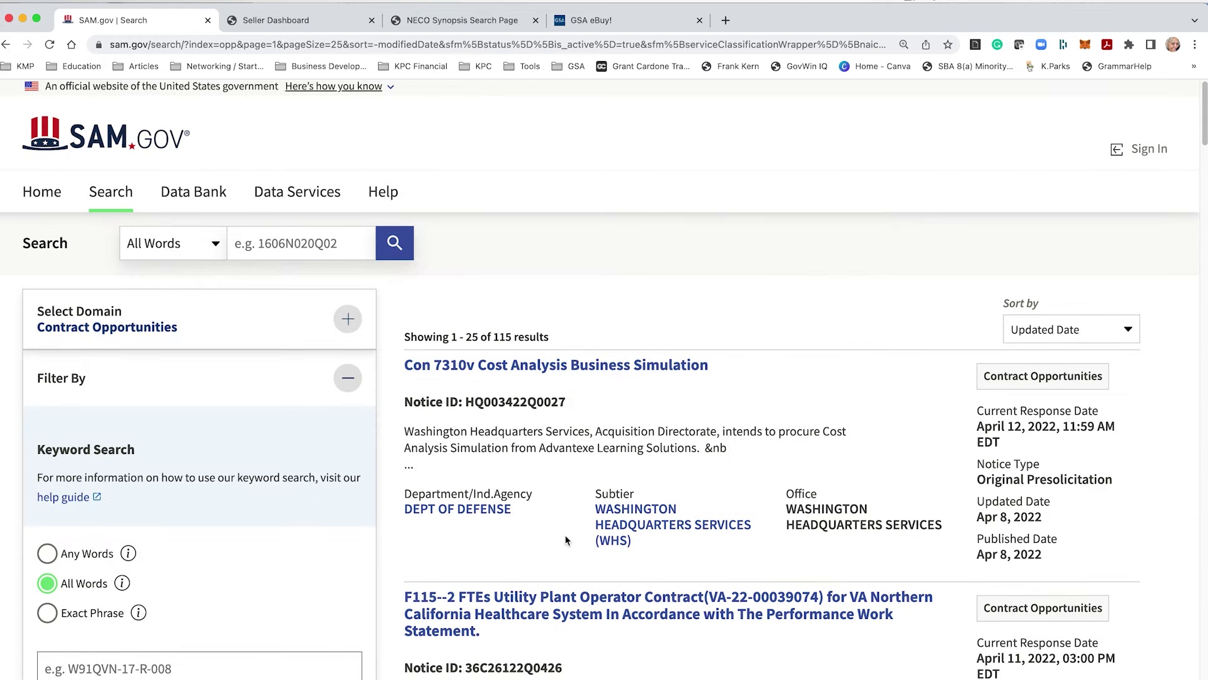
pyautogui.scroll(-5, 568, 540)
# - Swap the Presolicitation filter for Solicitation and open the Project Management Training Services notice
pyautogui.click(158, 492)
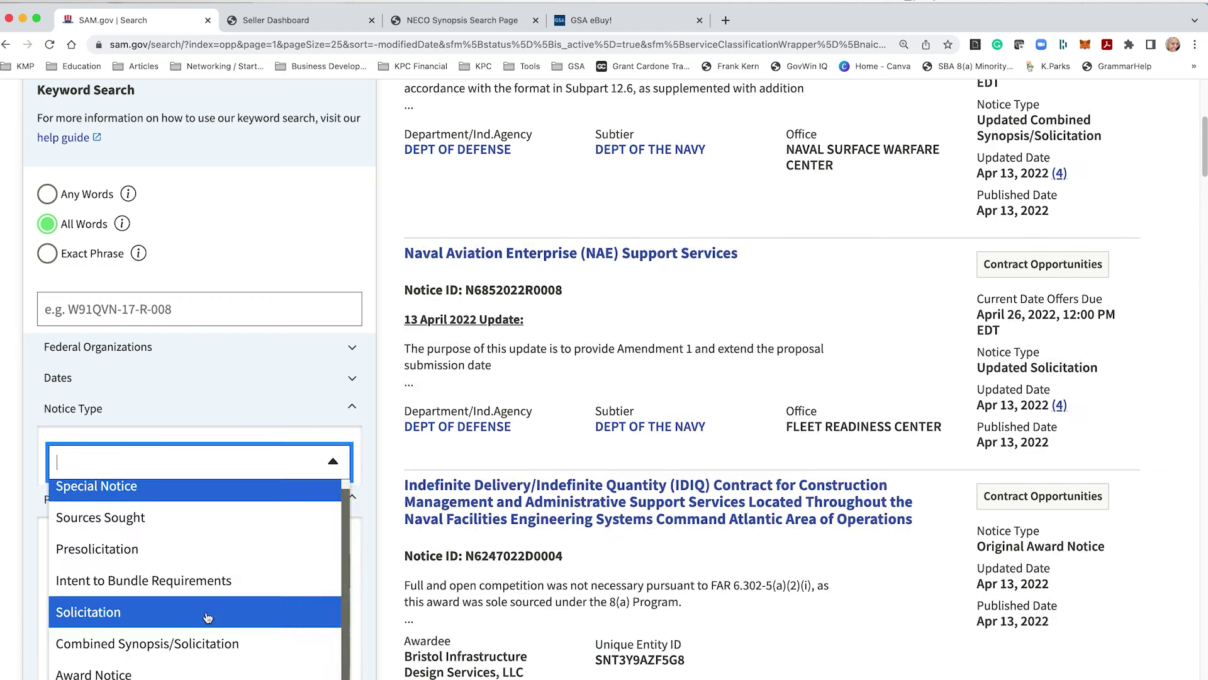
pyautogui.click(209, 616)
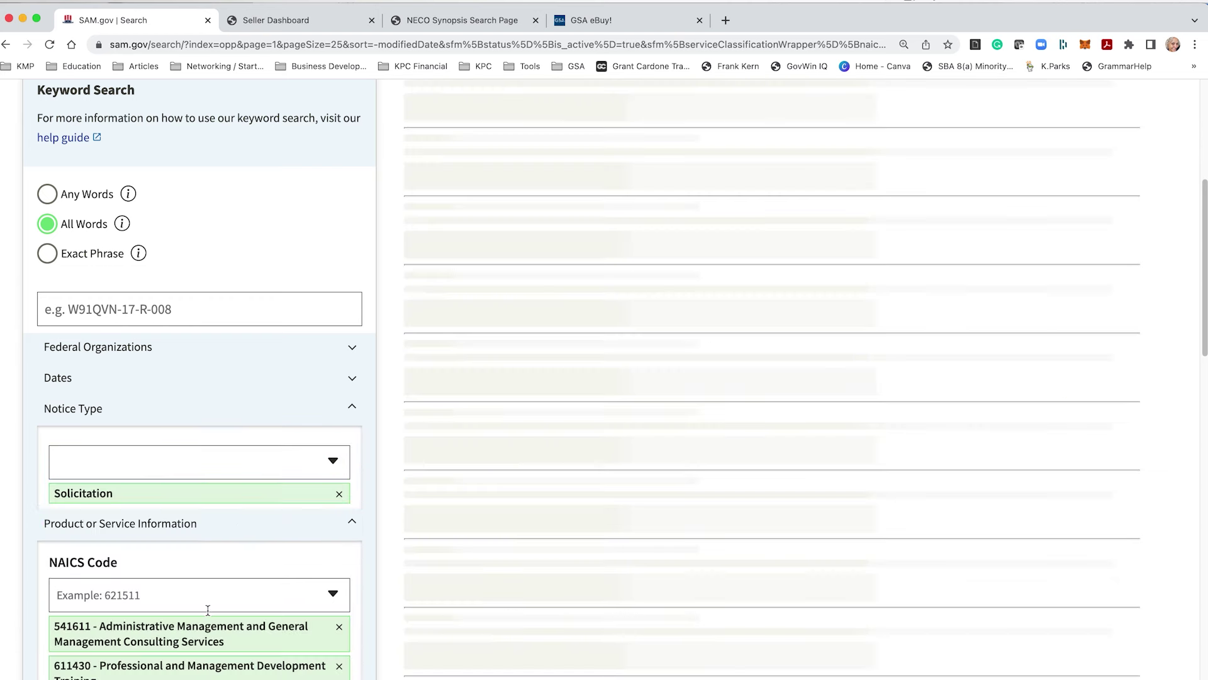
pyautogui.click(184, 471)
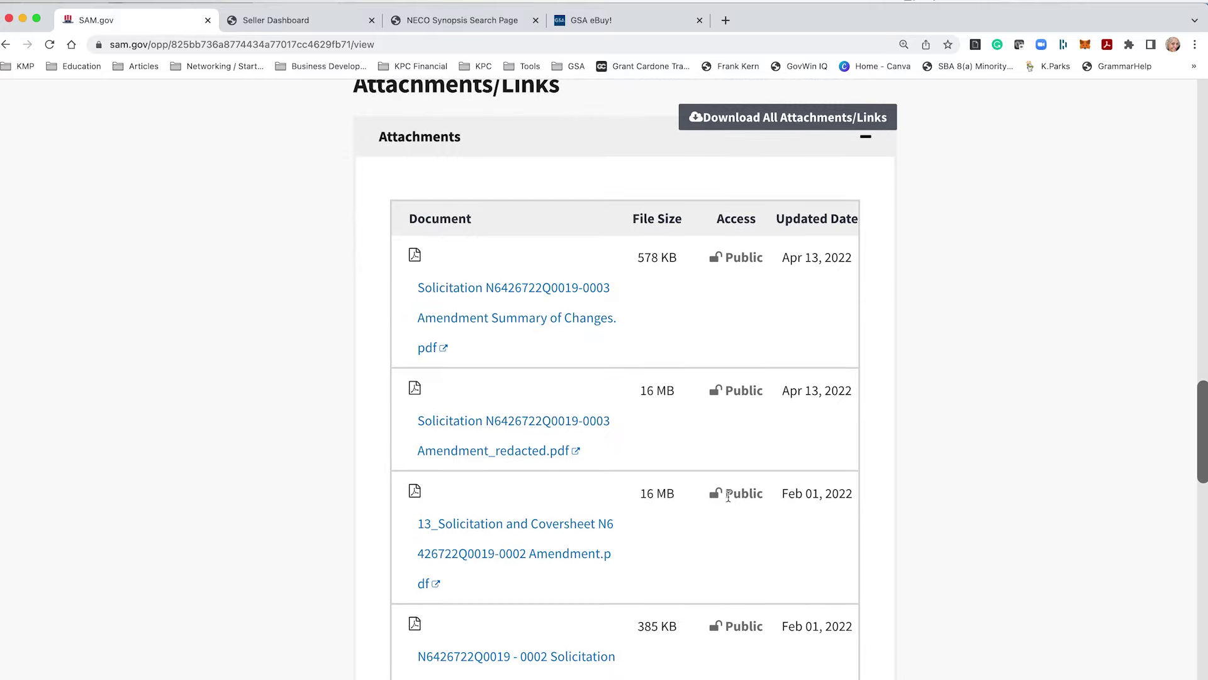
pyautogui.scroll(-3, 797, 496)
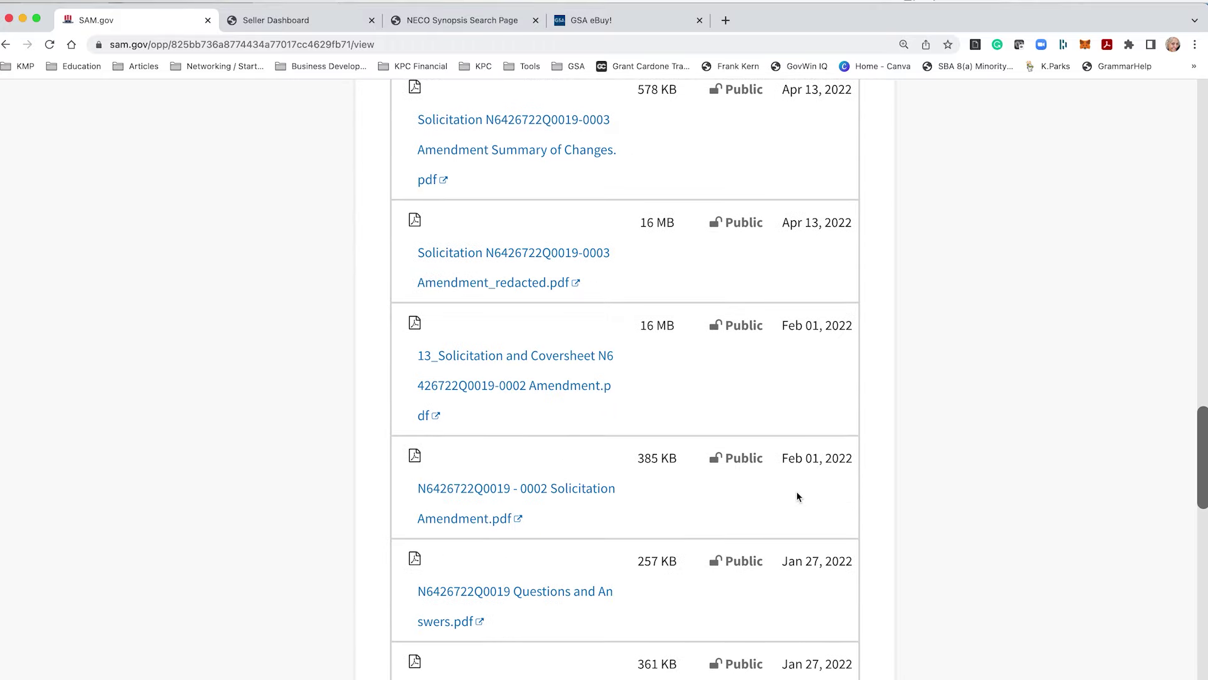
# - Read the notice's details, amendment PDF attachments and contacts, then go back to the 385 results
pyautogui.scroll(-10, 797, 497)
pyautogui.scroll(-5, 771, 497)
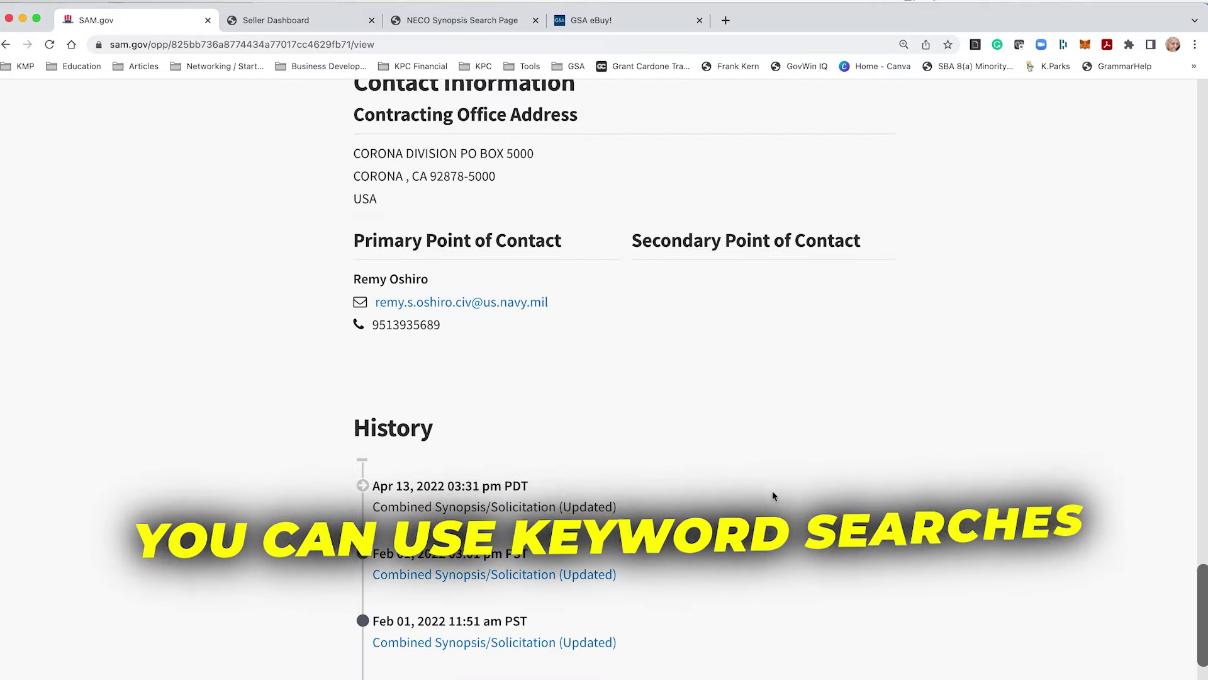
pyautogui.scroll(15, 787, 482)
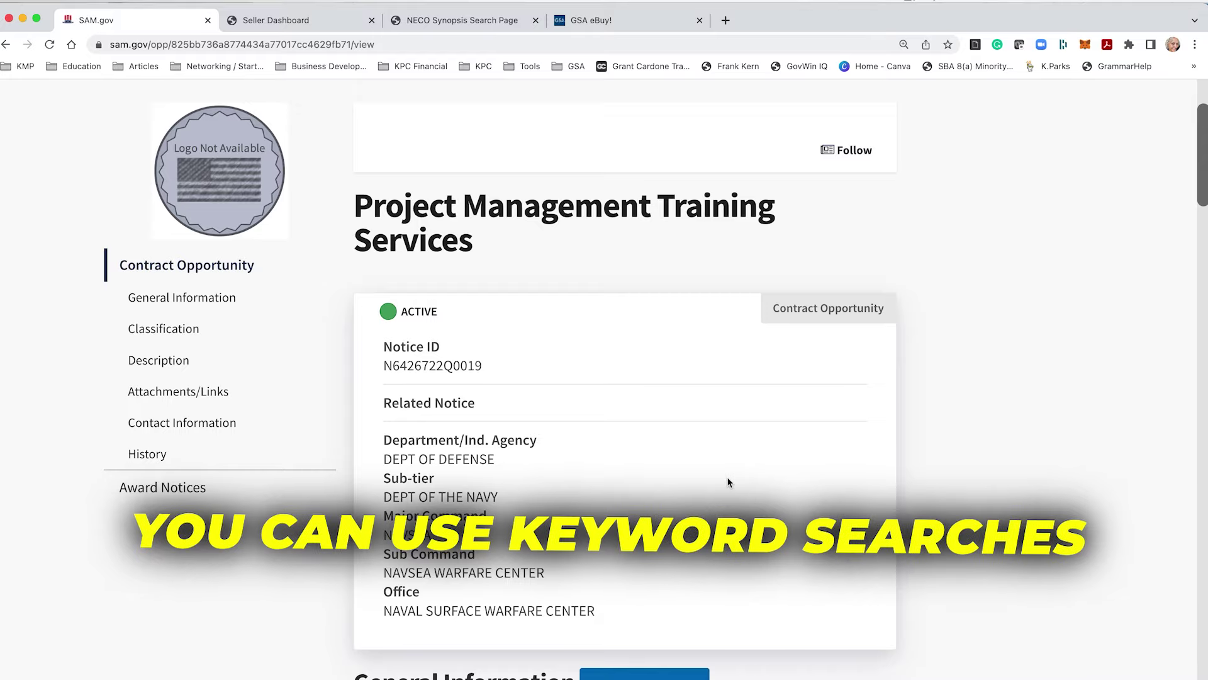
pyautogui.scroll(-3, 701, 478)
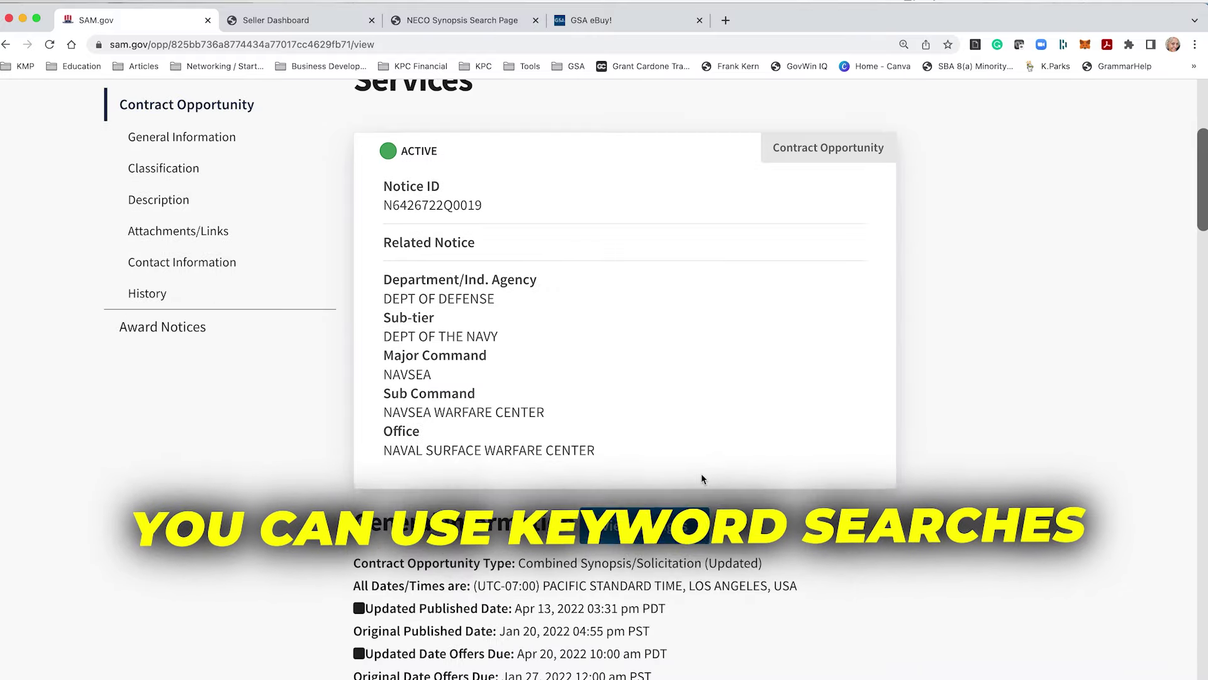
pyautogui.scroll(-7, 701, 479)
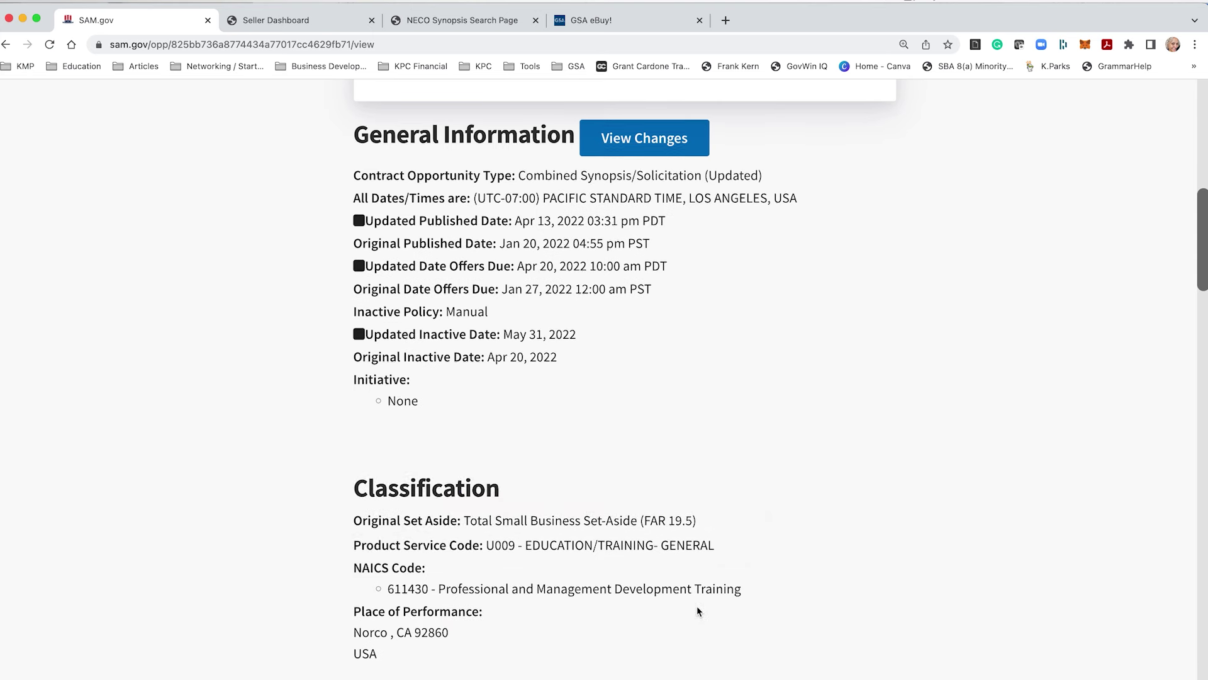
pyautogui.scroll(-5, 697, 605)
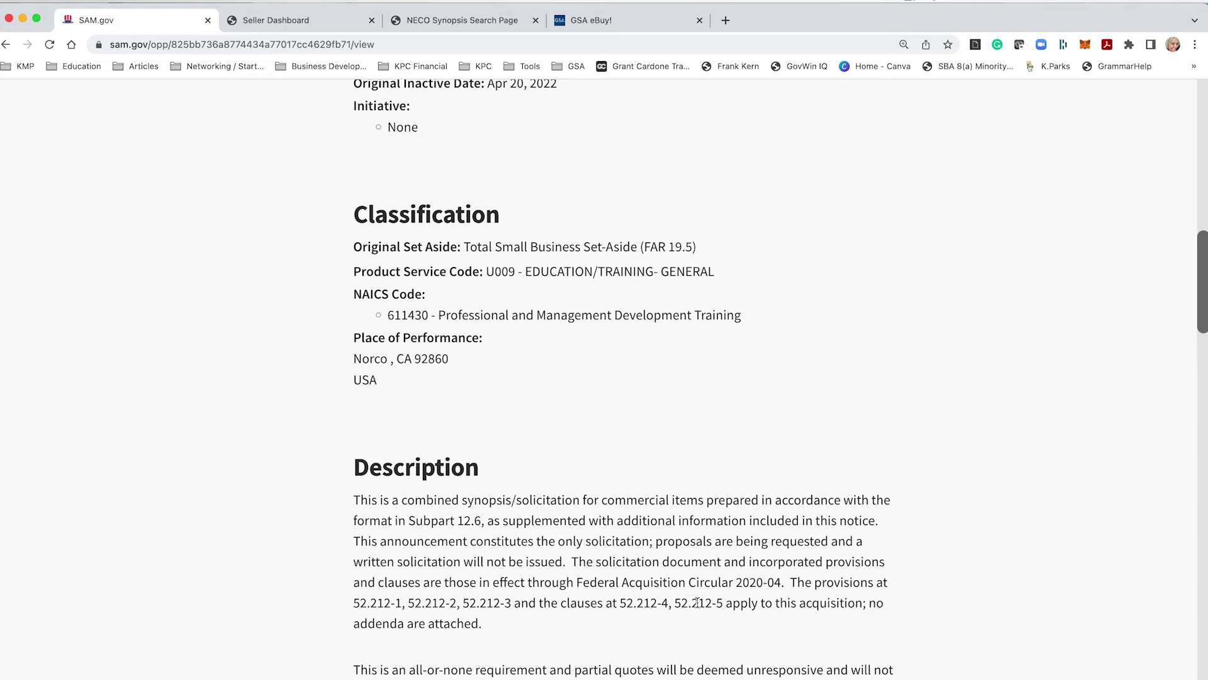
pyautogui.scroll(19, 697, 602)
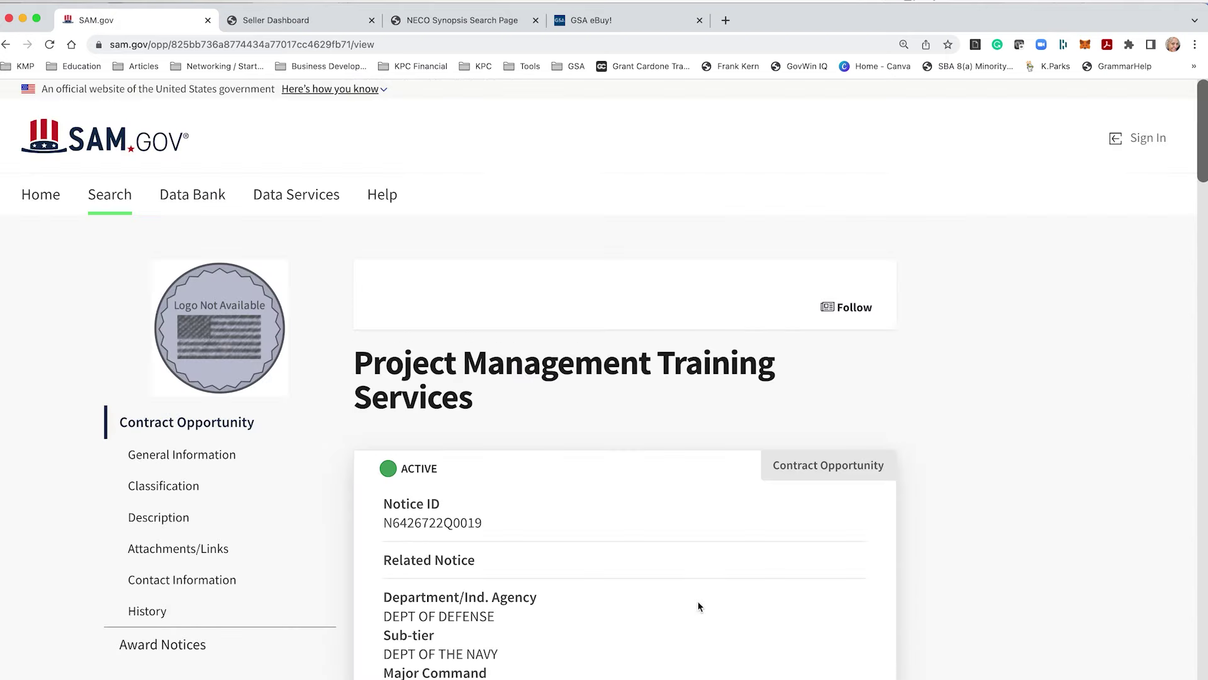
pyautogui.scroll(-9, 699, 604)
pyautogui.scroll(7, 673, 575)
pyautogui.scroll(-7, 674, 575)
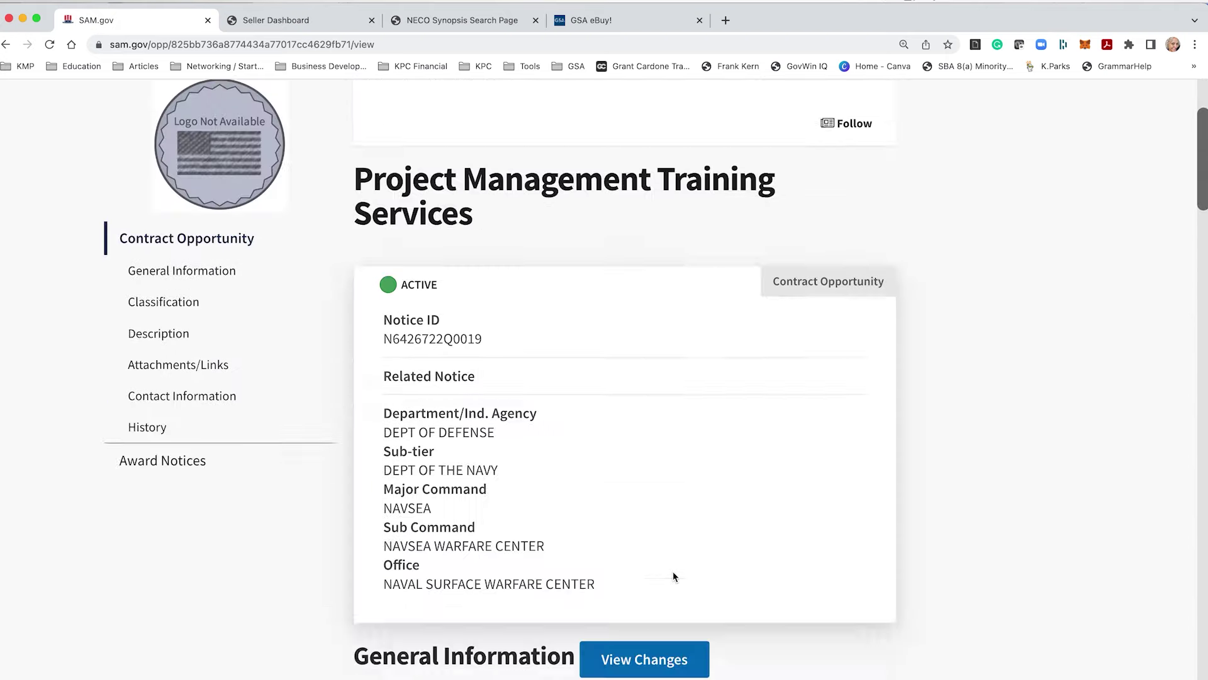
pyautogui.scroll(-15, 673, 576)
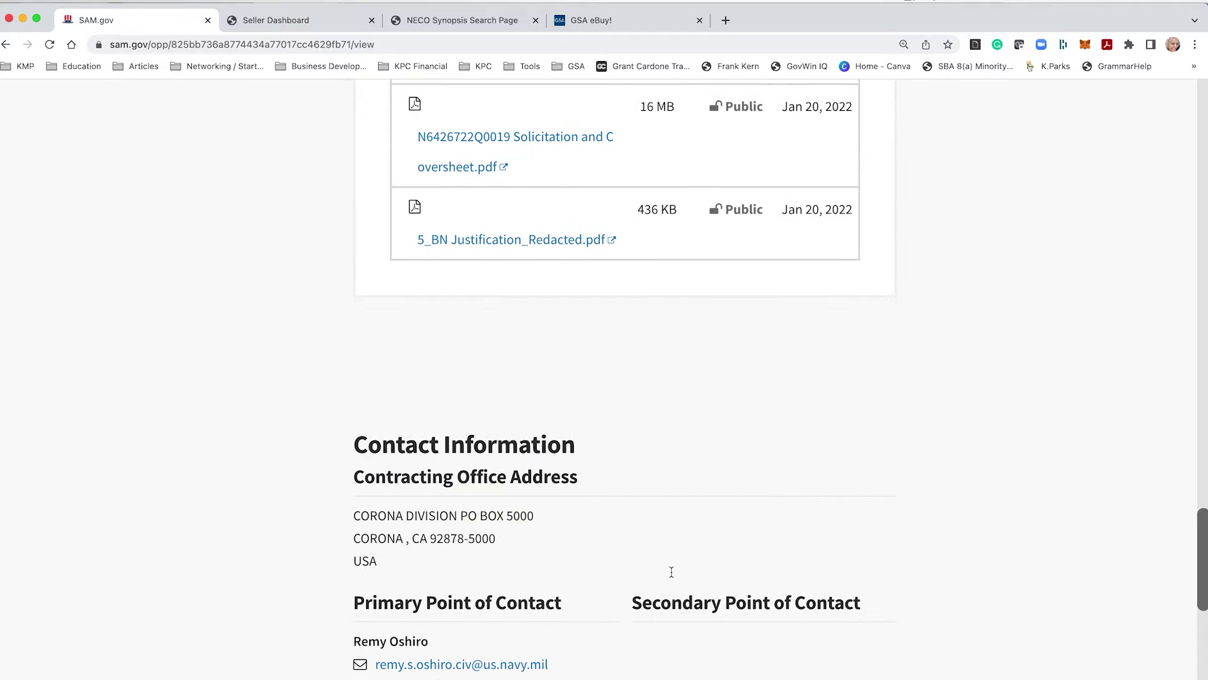
pyautogui.scroll(12, 671, 571)
pyautogui.scroll(-9, 671, 572)
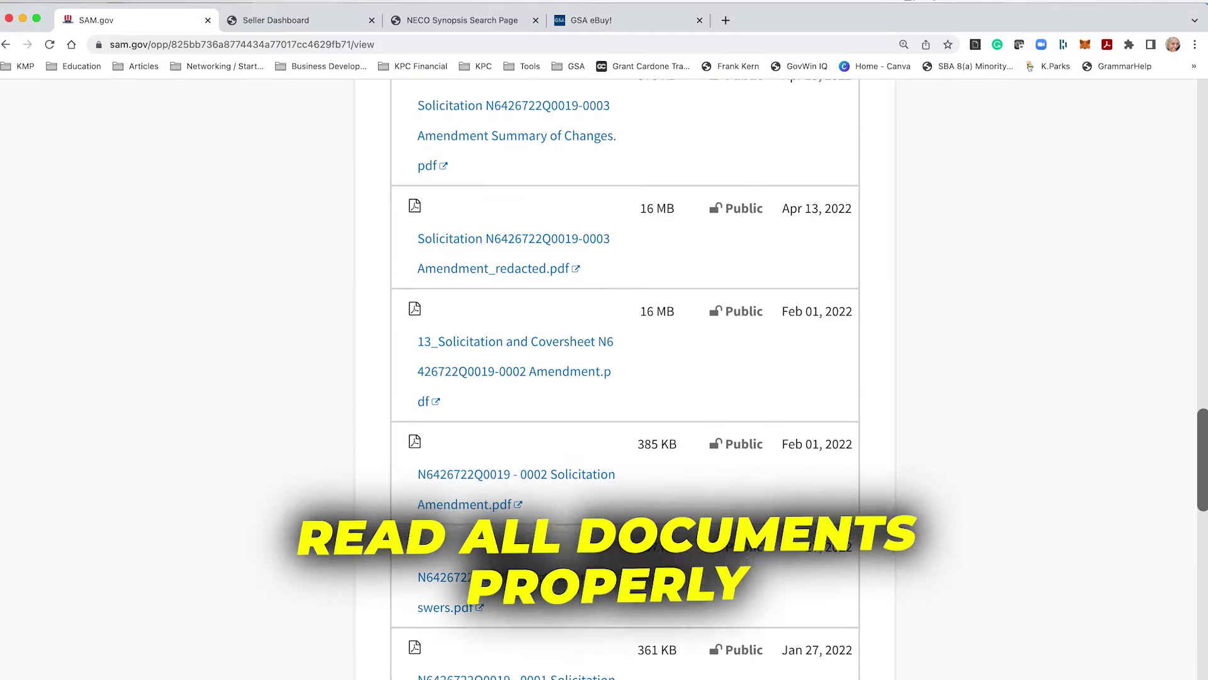
pyautogui.press('super+bracketleft')
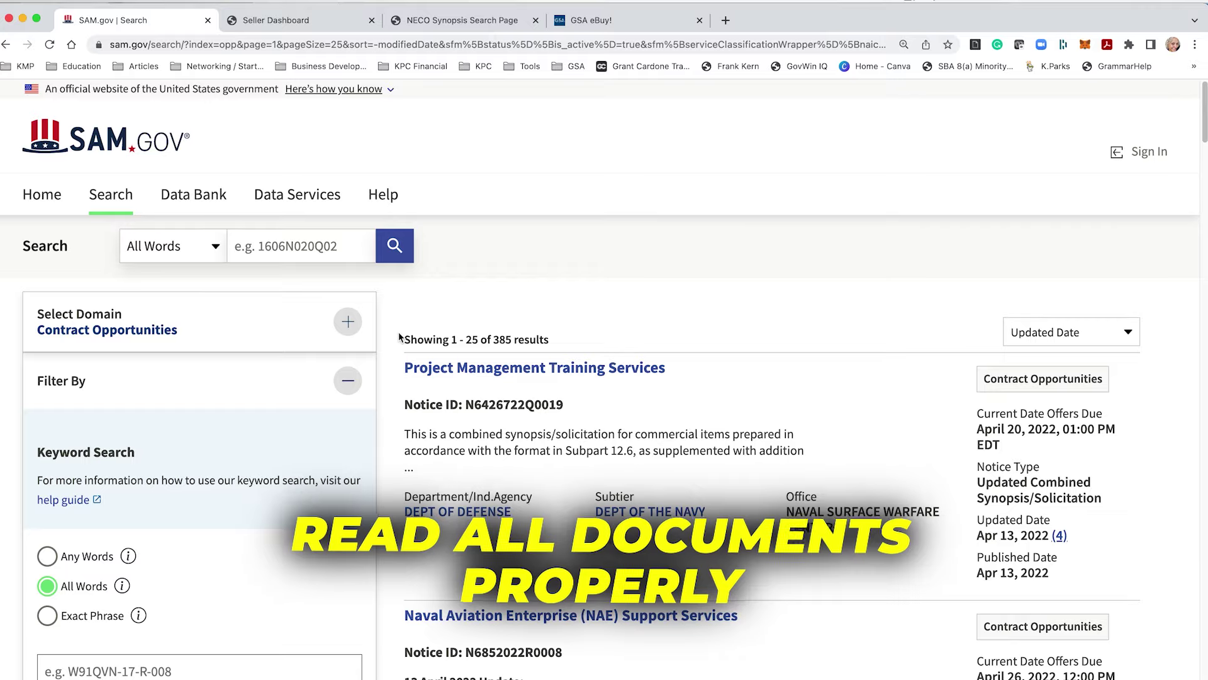
# - Open USAID's U--Administrative Assistant Workshop notice, RFP0022022, from the results
pyautogui.scroll(-3, 1072, 453)
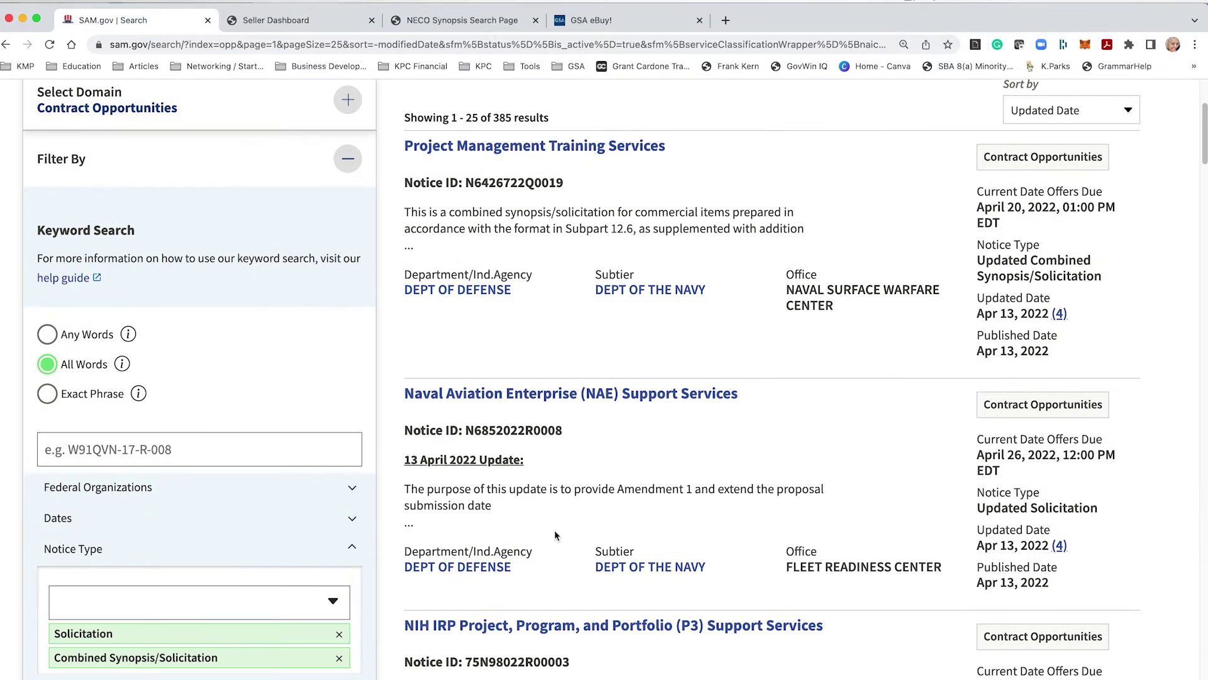
pyautogui.scroll(-10, 556, 535)
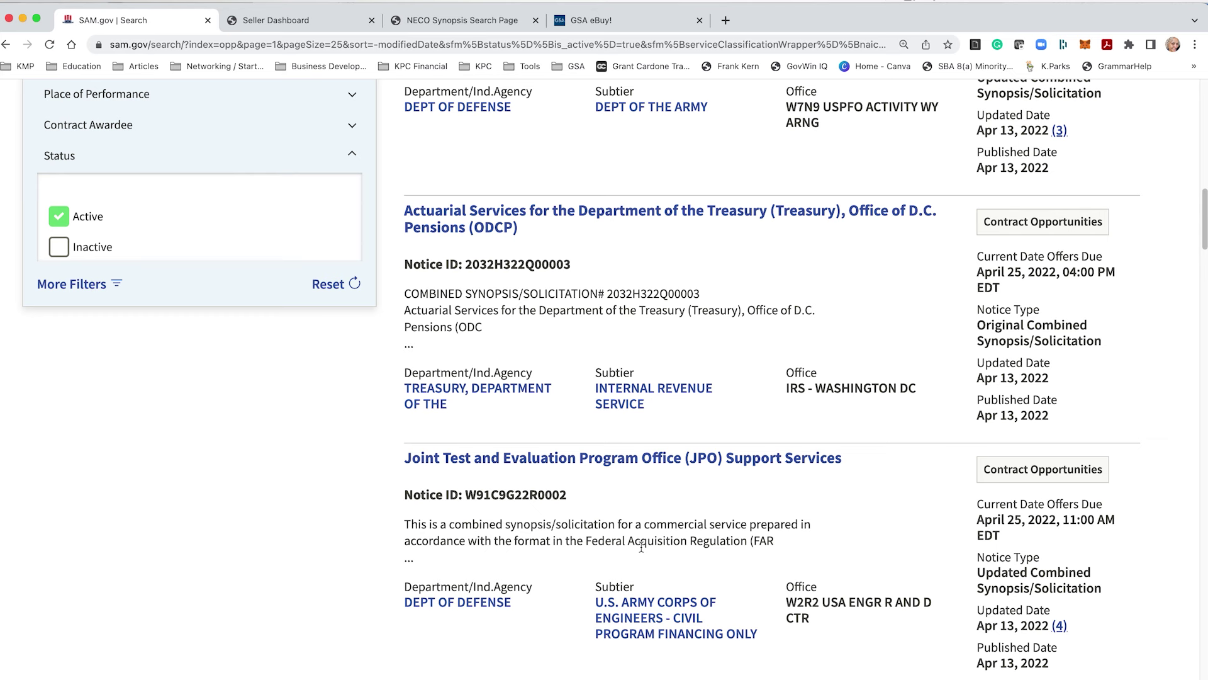
pyautogui.scroll(-10, 598, 535)
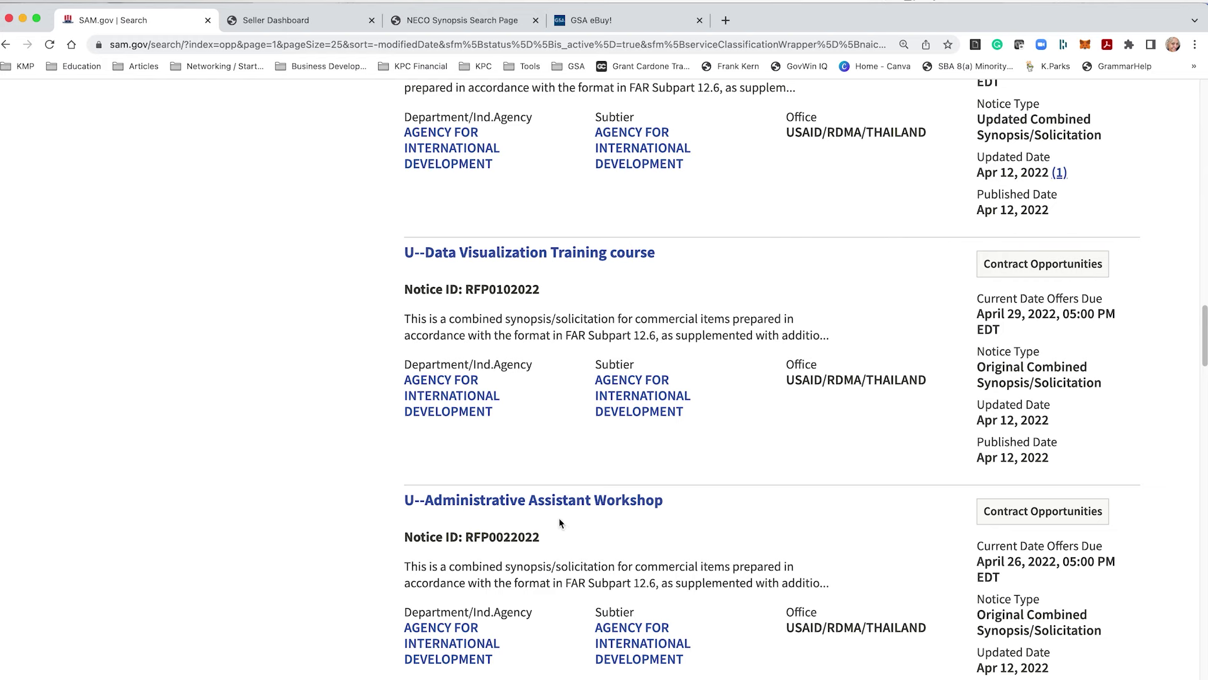
pyautogui.click(561, 499)
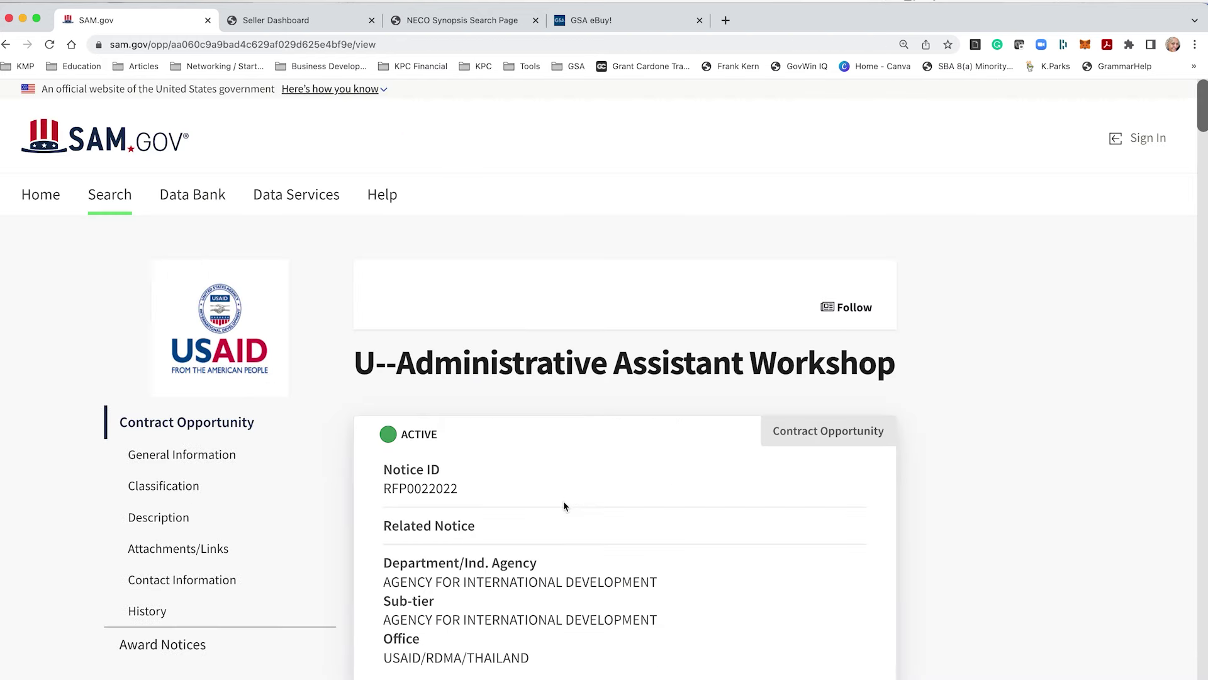
# - Read the notice's general information and description, highlighting the marketplace.unisonglobal.com address
pyautogui.scroll(-6, 611, 541)
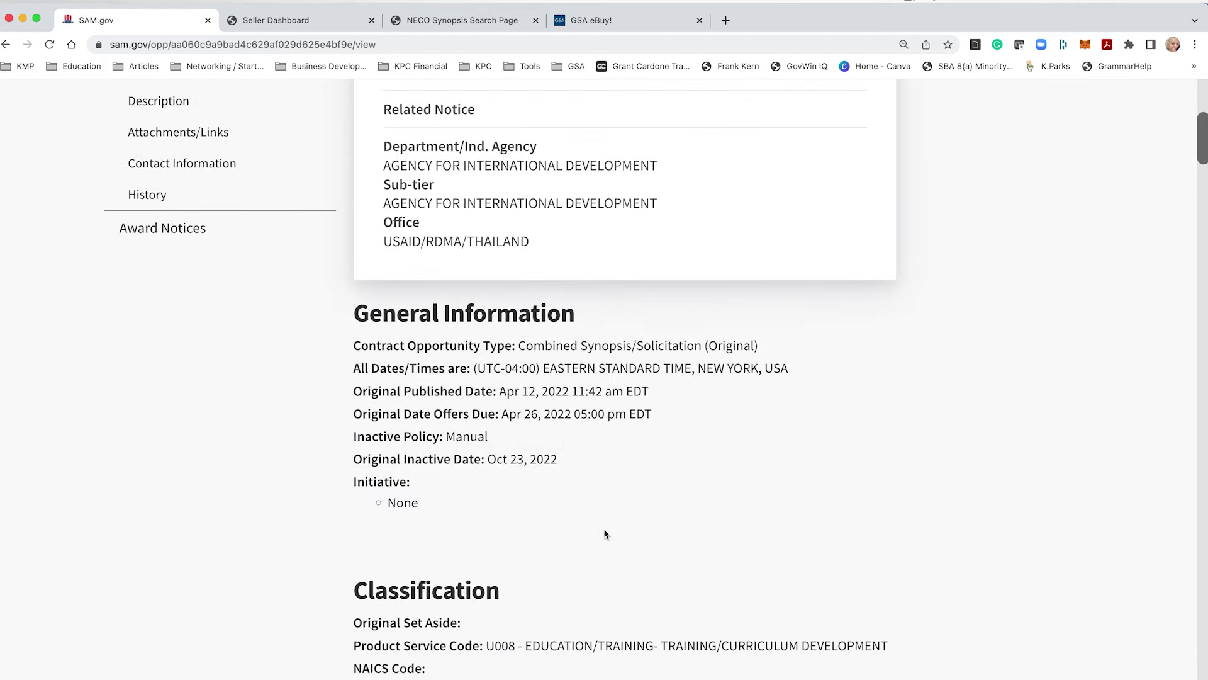
pyautogui.scroll(-3, 607, 524)
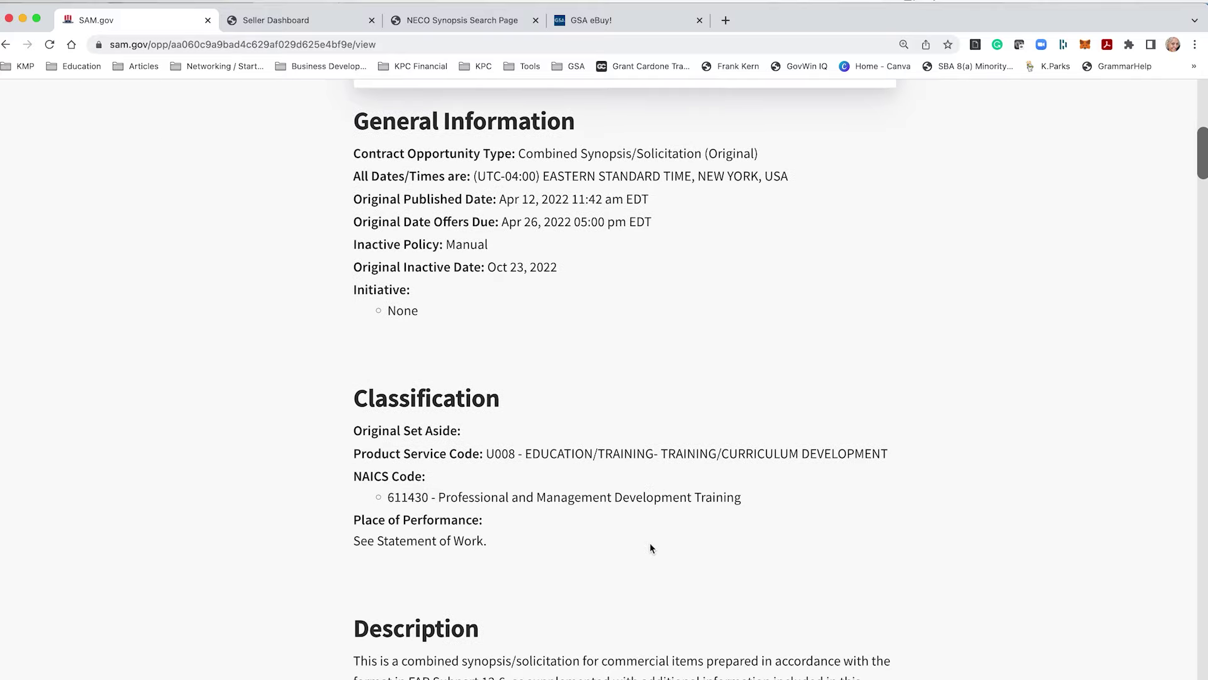
pyautogui.scroll(-10, 651, 546)
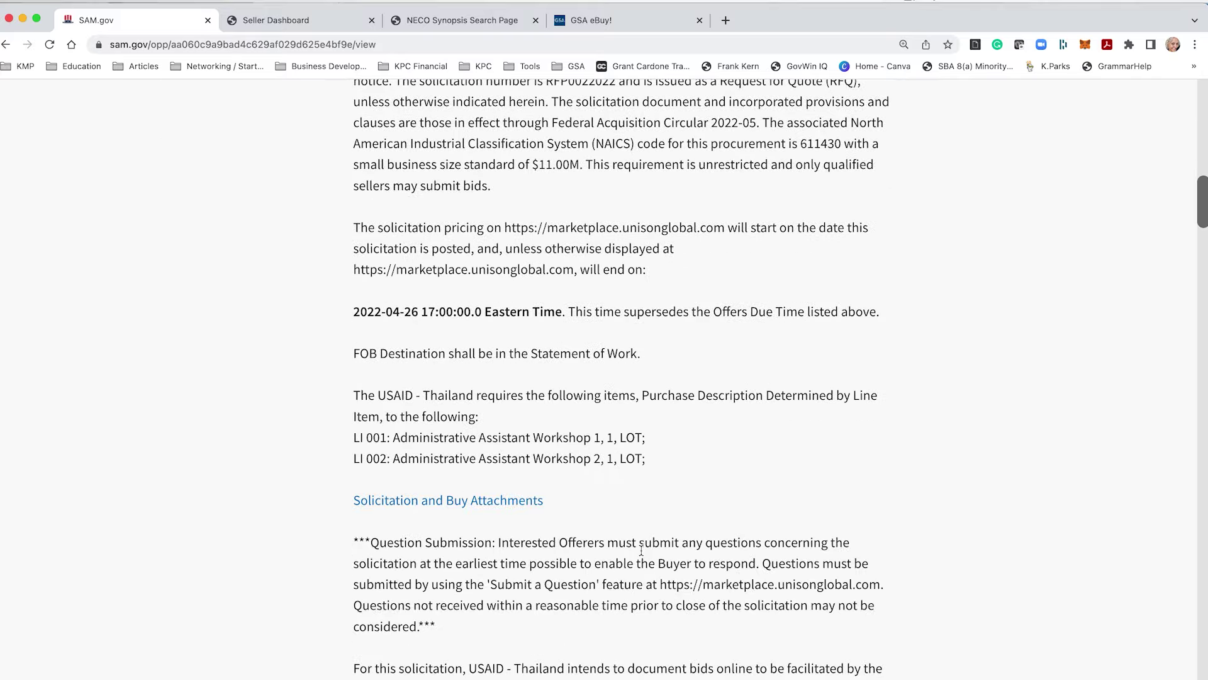
pyautogui.scroll(-15, 648, 552)
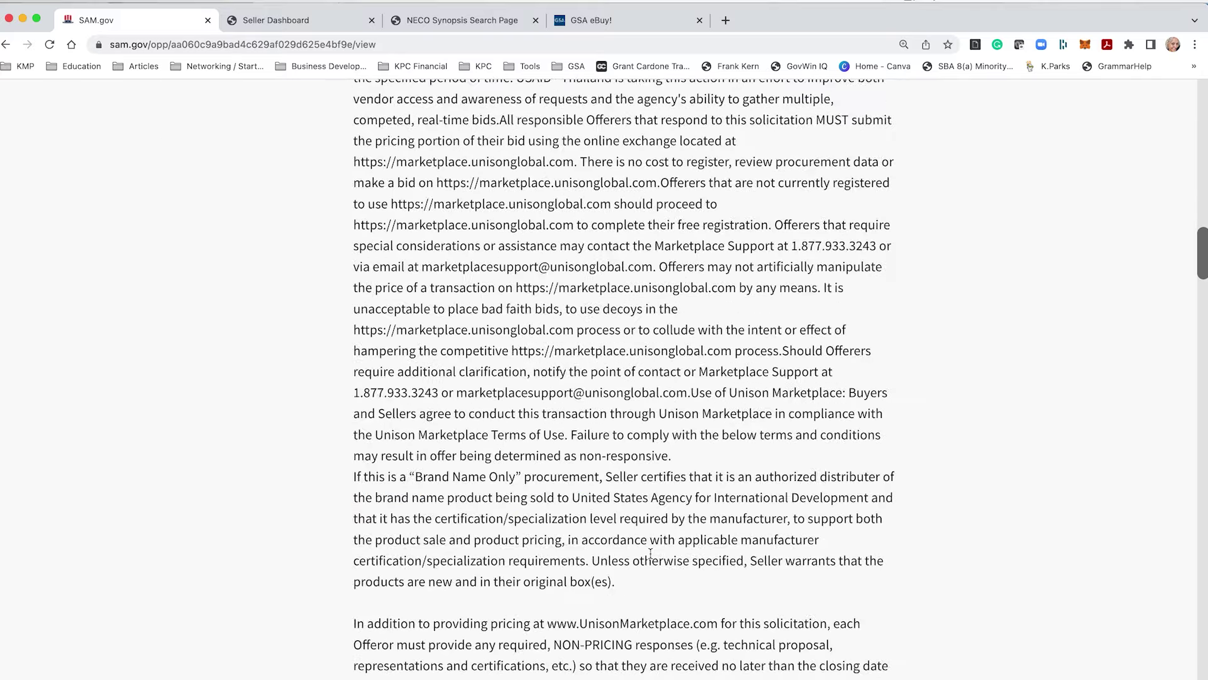
pyautogui.scroll(20, 650, 552)
pyautogui.moveTo(504, 386); pyautogui.dragTo(726, 386)
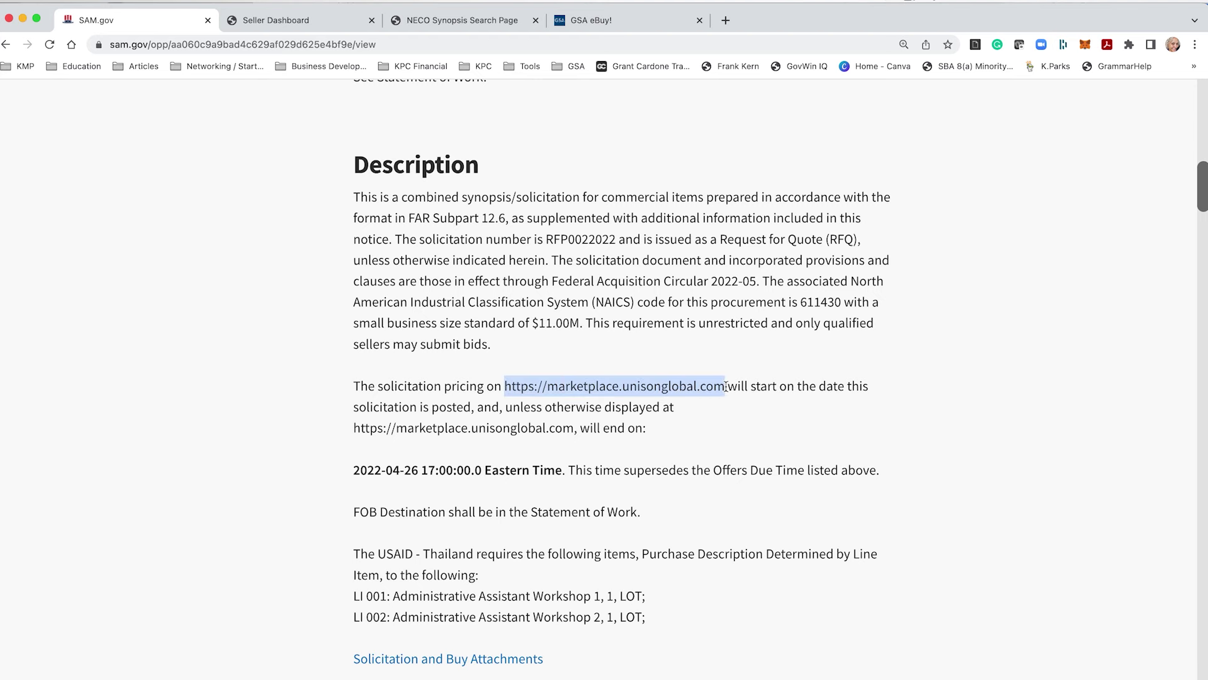
pyautogui.scroll(-6, 629, 614)
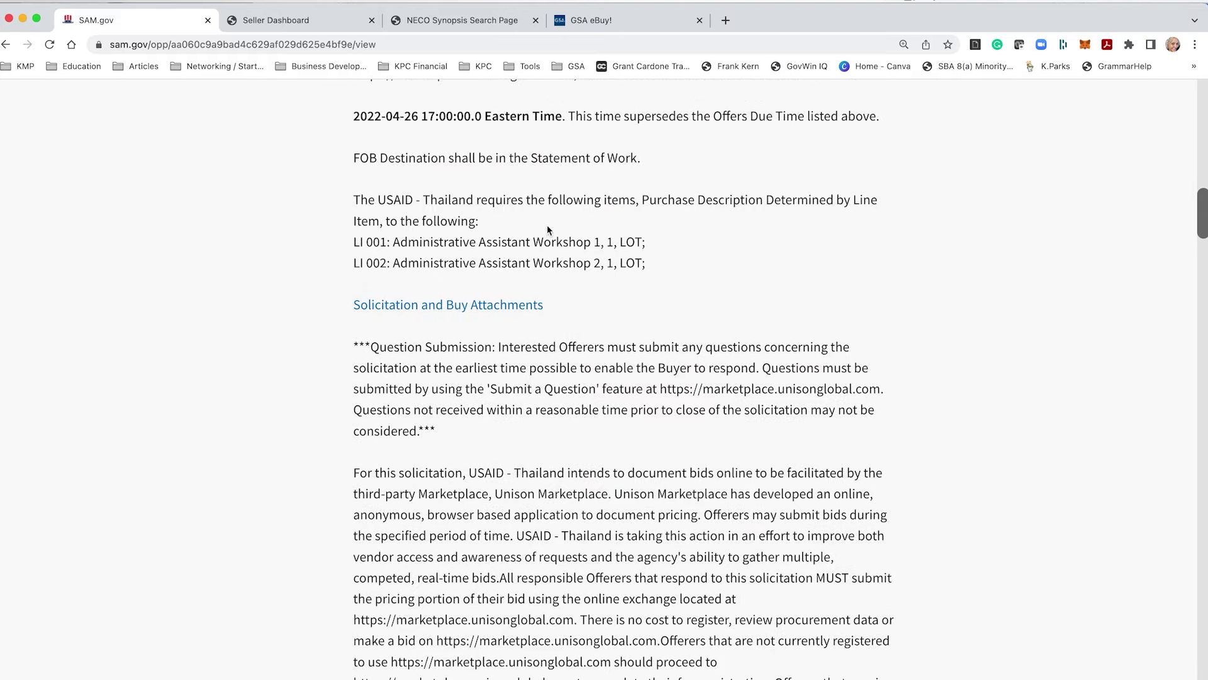
# - Highlight Thailand and the LI 001/LI 002 workshop names, then follow the Solicitation and Buy Attachments link
pyautogui.moveTo(424, 201); pyautogui.dragTo(480, 212)
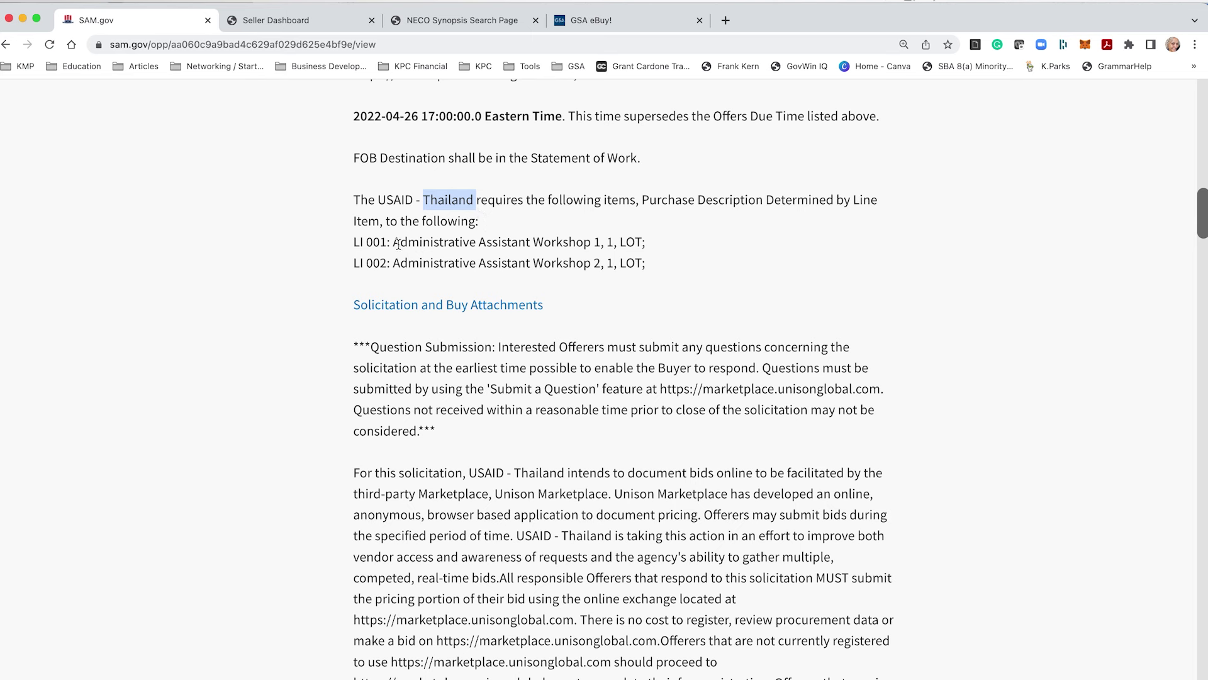
pyautogui.moveTo(394, 245); pyautogui.dragTo(593, 245)
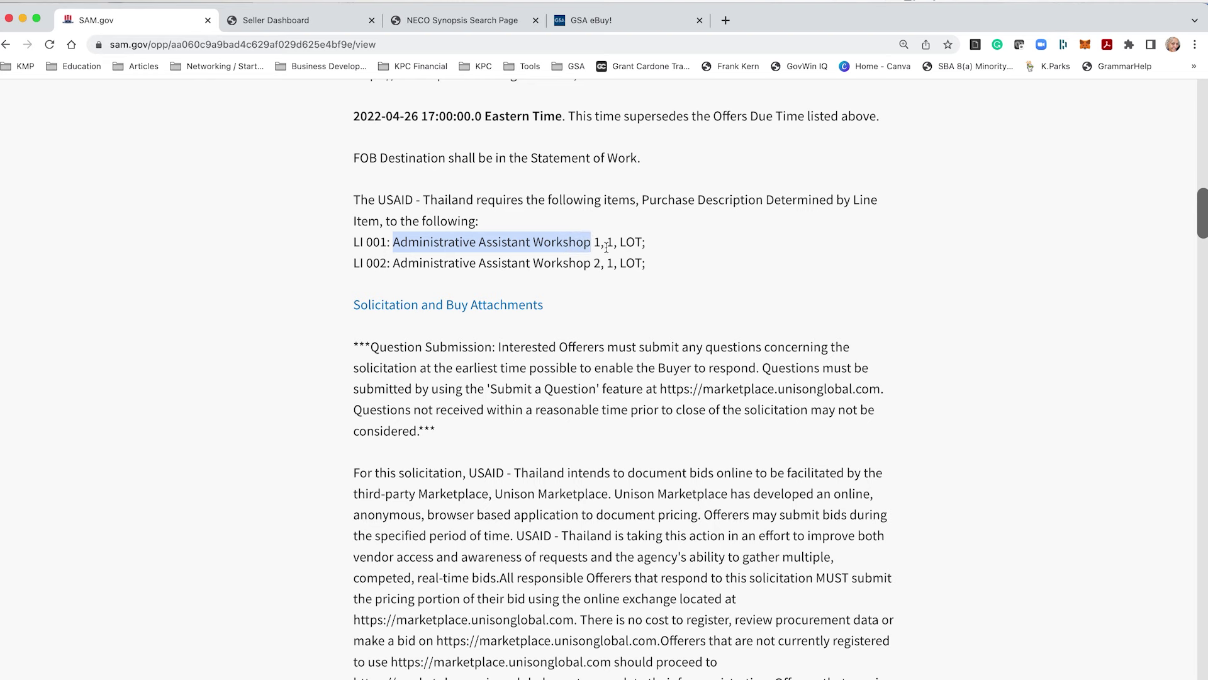
pyautogui.moveTo(400, 263); pyautogui.dragTo(560, 264)
pyautogui.scroll(-1, 558, 265)
pyautogui.click(440, 275)
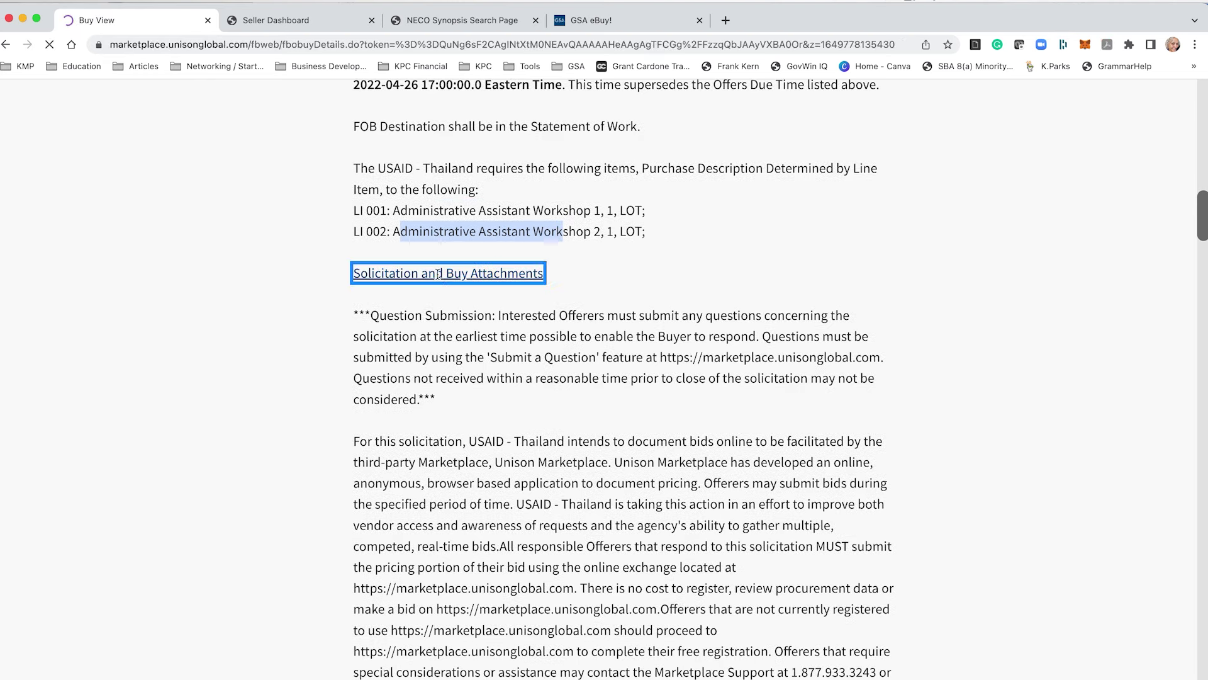
# - Scroll Buy # 1097542's page down to its two line items and bidding requirements
pyautogui.scroll(-2, 589, 403)
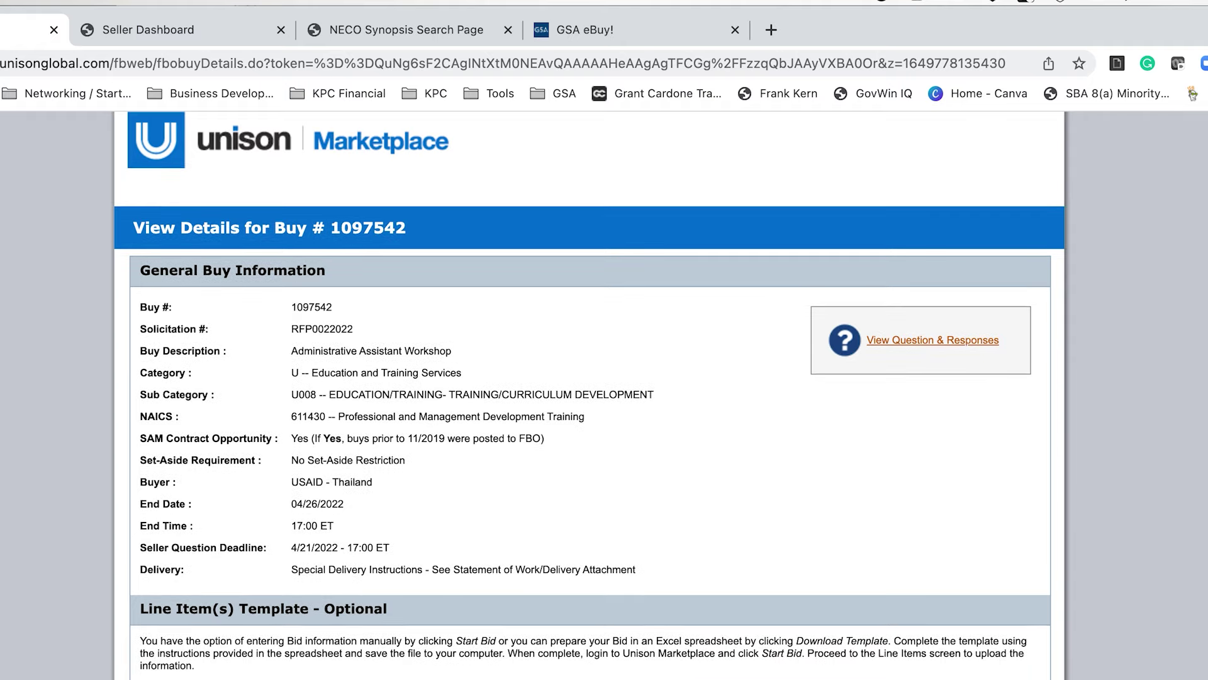
pyautogui.scroll(-10, 589, 395)
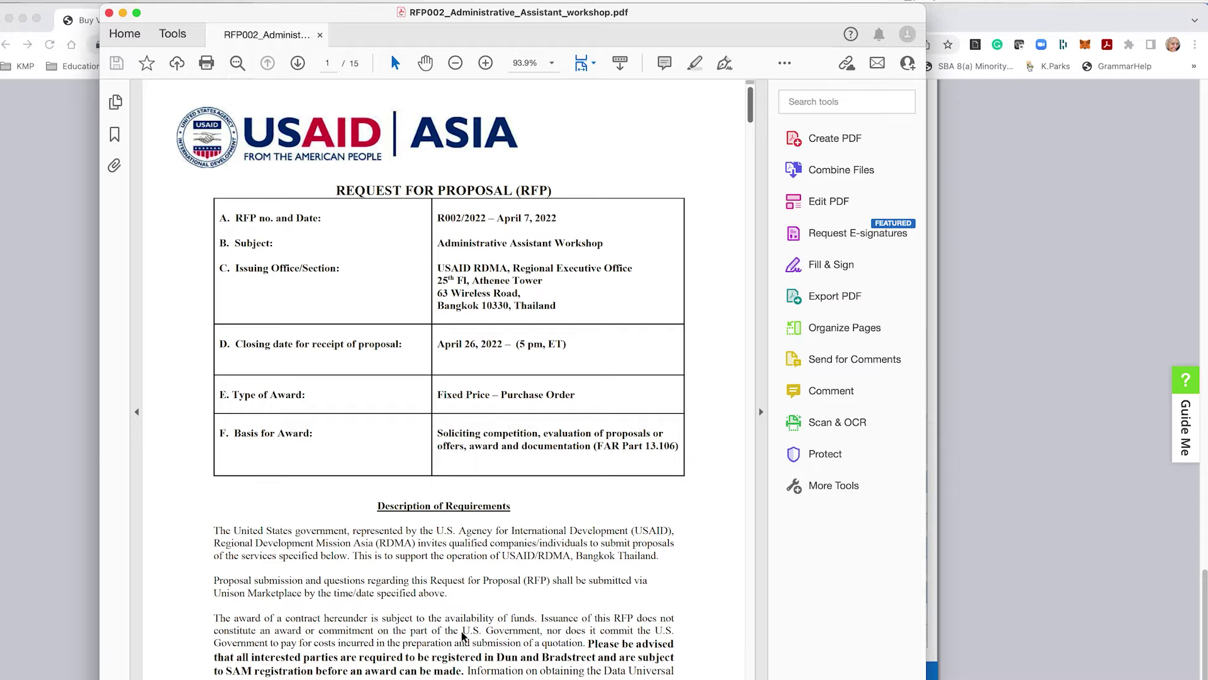
# - Read the RFP002 Administrative Assistant workshop PDF from its cover page to page 5's Selection Criteria
pyautogui.scroll(-20, 462, 635)
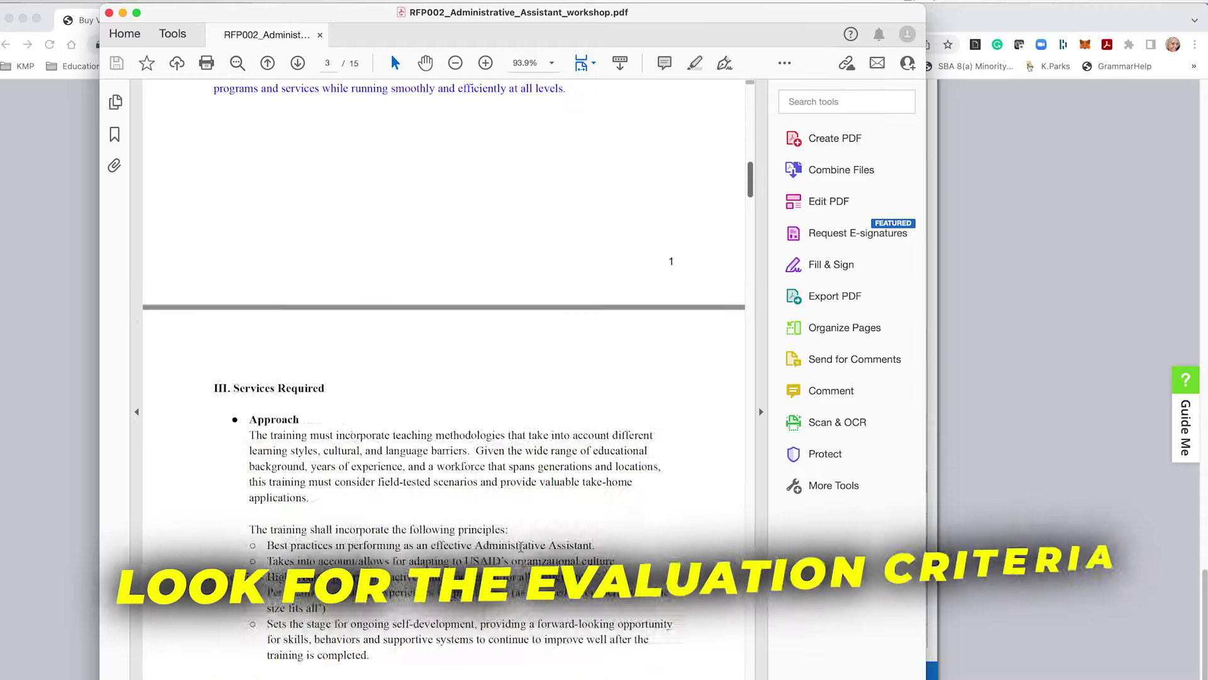
pyautogui.scroll(-15, 520, 557)
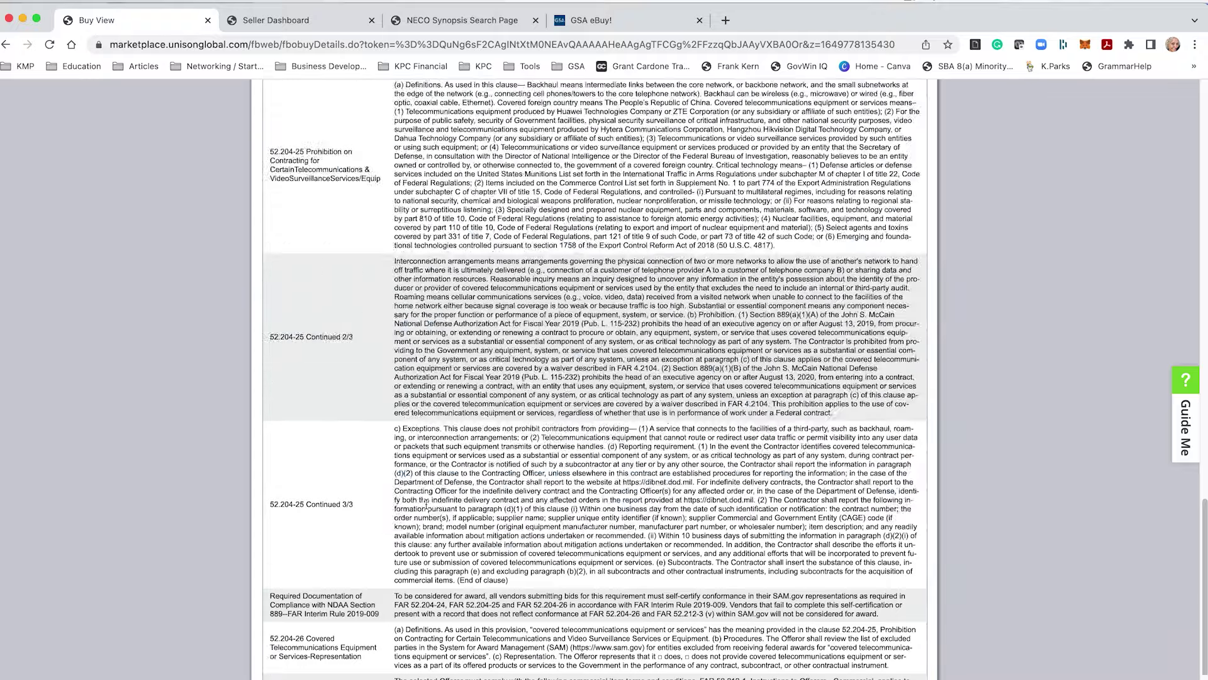
# - Scroll Buy # 1097542's page down to the attachments and back to the top
pyautogui.scroll(20, 332, 189)
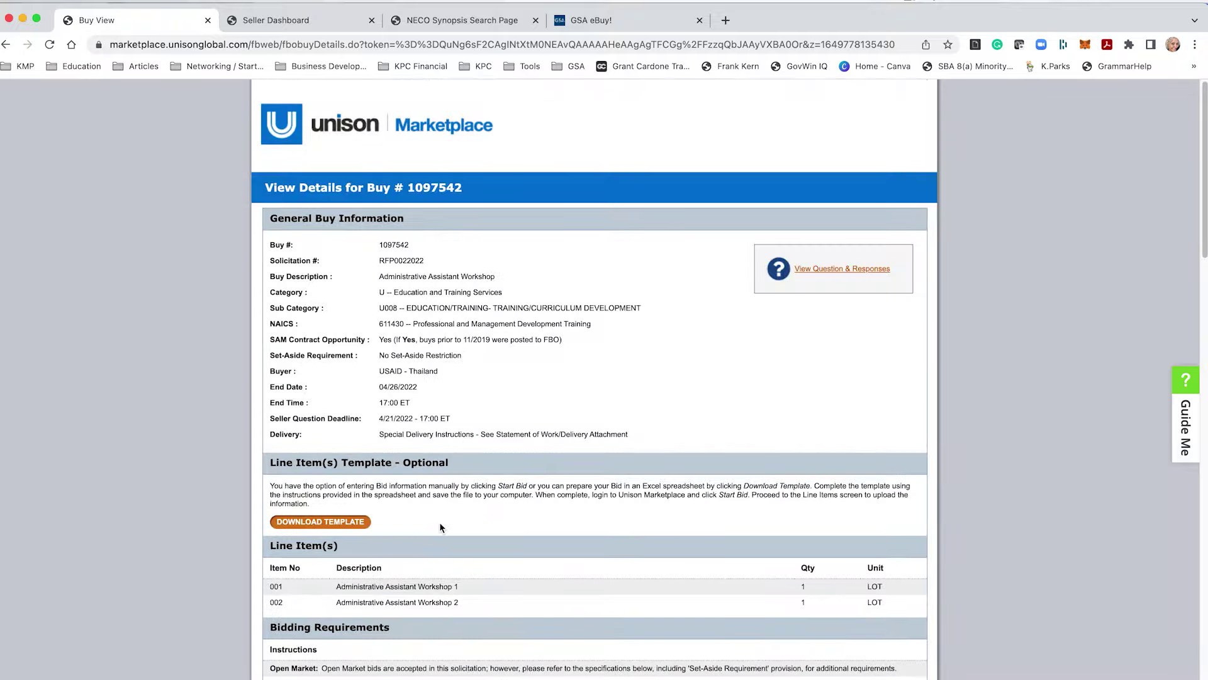
pyautogui.scroll(-4, 500, 540)
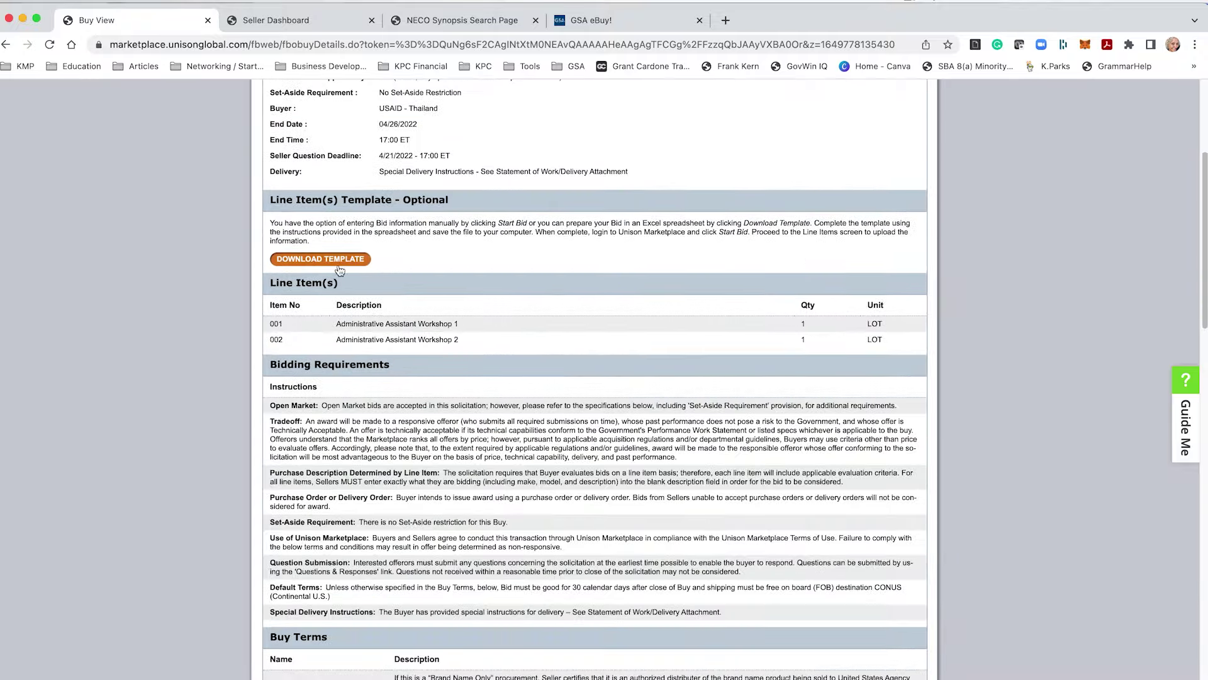
pyautogui.scroll(-20, 402, 640)
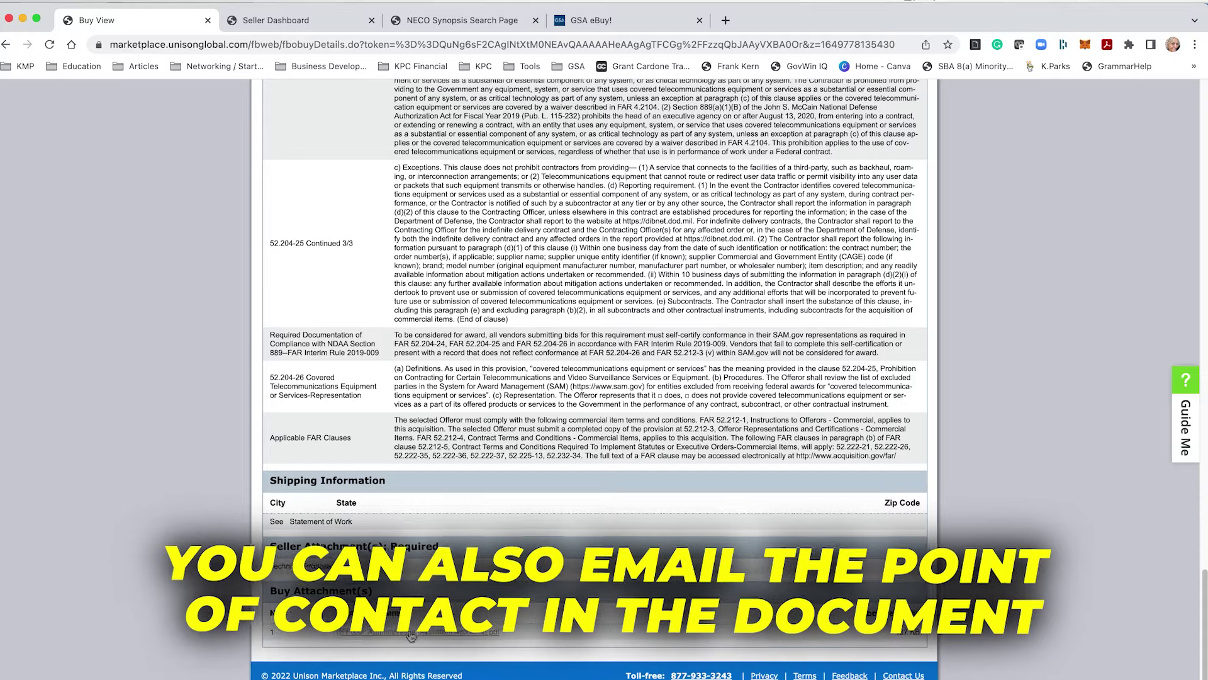
pyautogui.scroll(20, 402, 639)
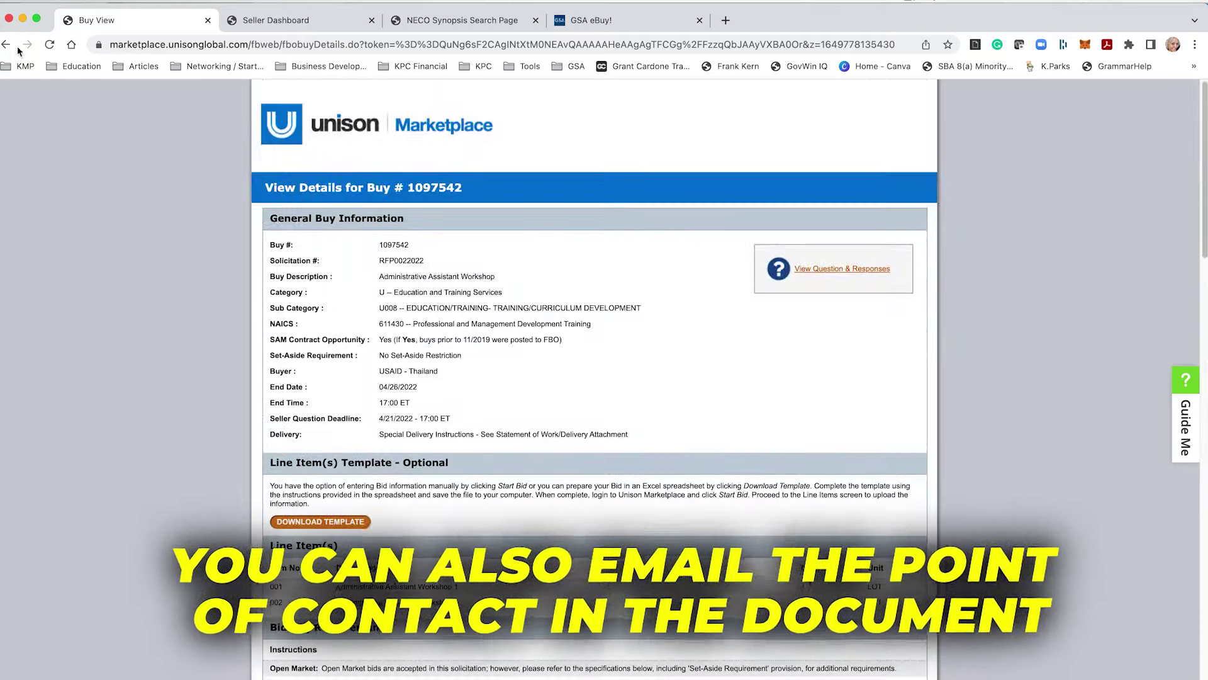
pyautogui.click(276, 20)
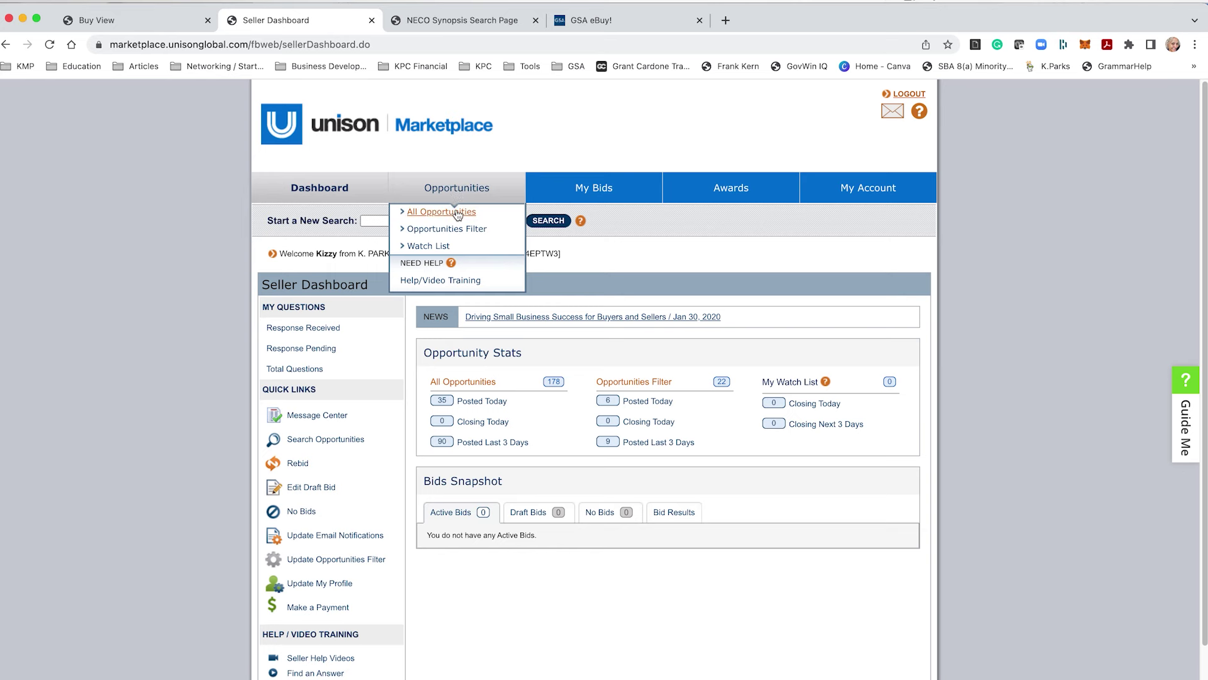
# - Show all opportunities and narrow them to the 18 IT Solutions and Electronics buys
pyautogui.click(459, 208)
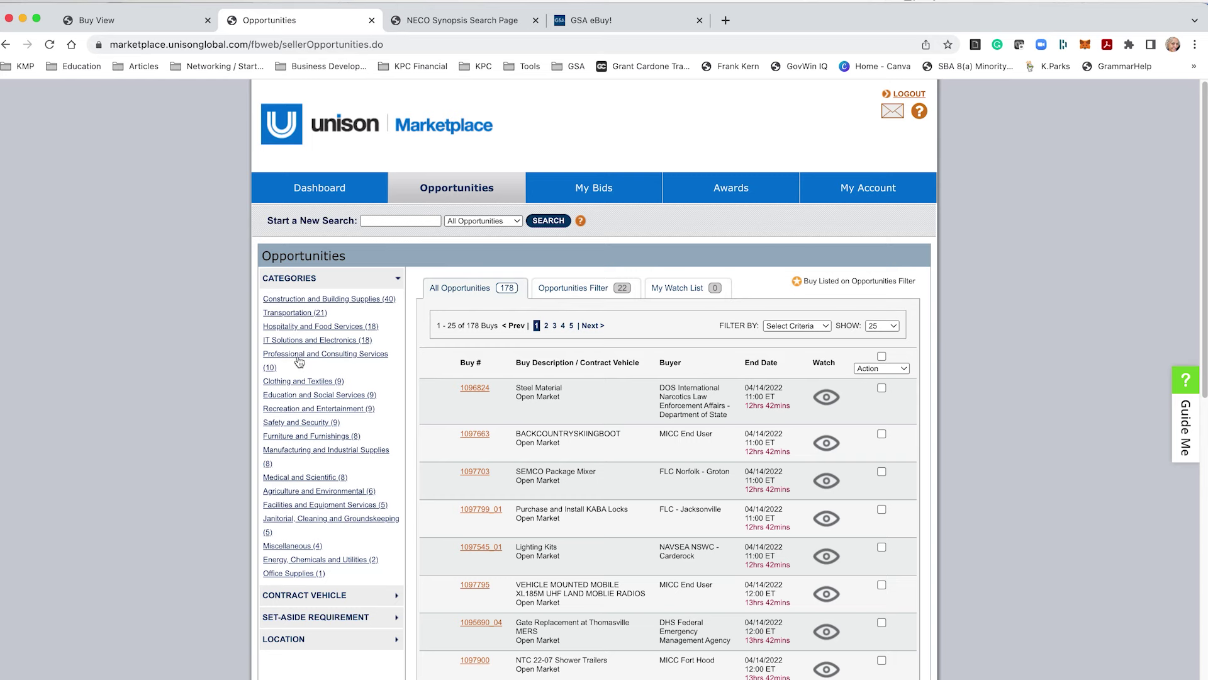
pyautogui.click(321, 341)
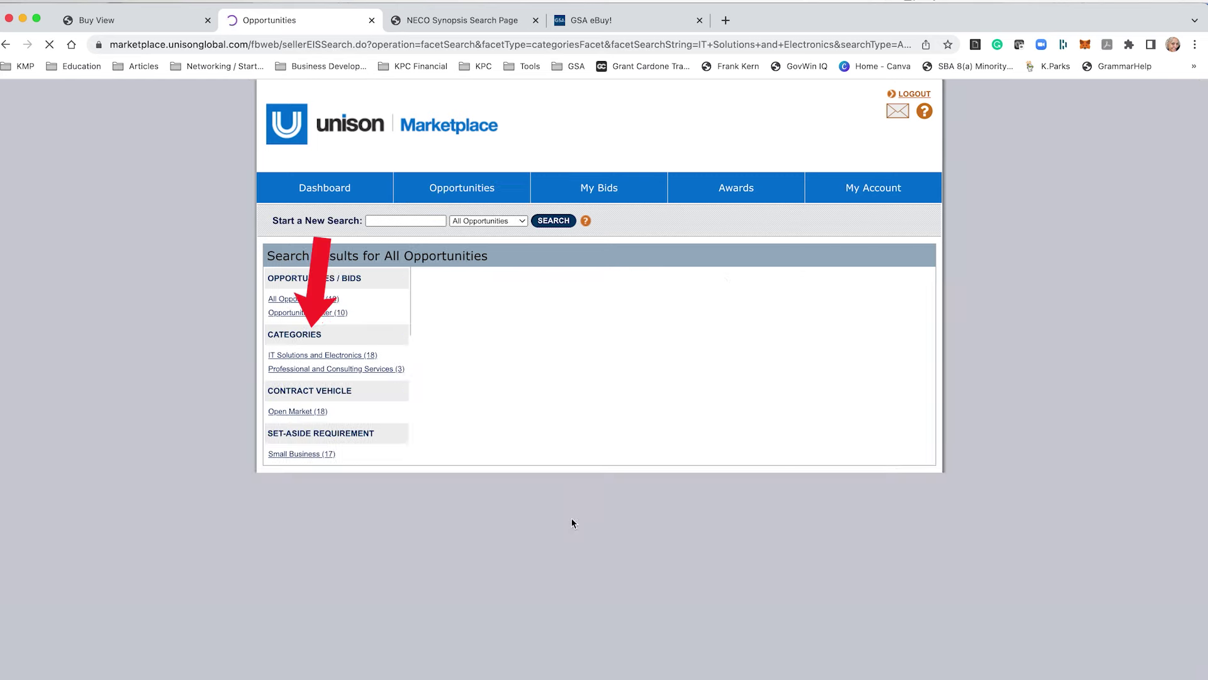
pyautogui.scroll(-10, 573, 579)
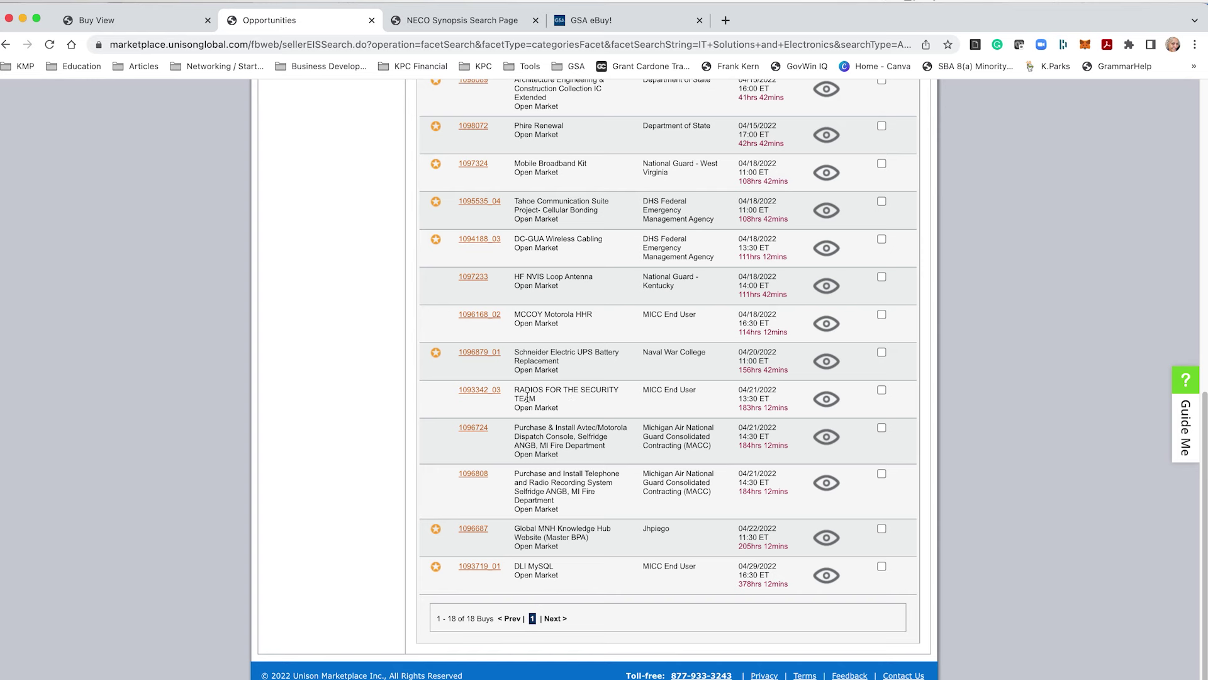
# - Review buy 1093342_03 (radios for security), then return to the opportunities list
pyautogui.click(470, 390)
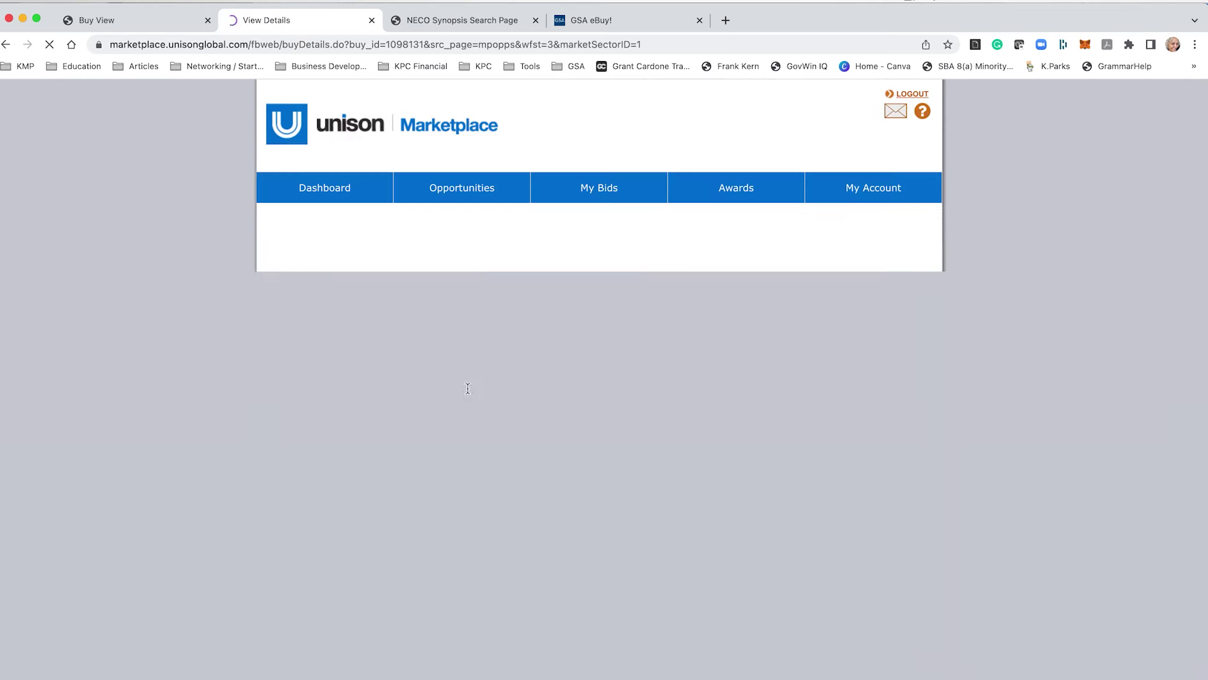
pyautogui.scroll(-3, 578, 584)
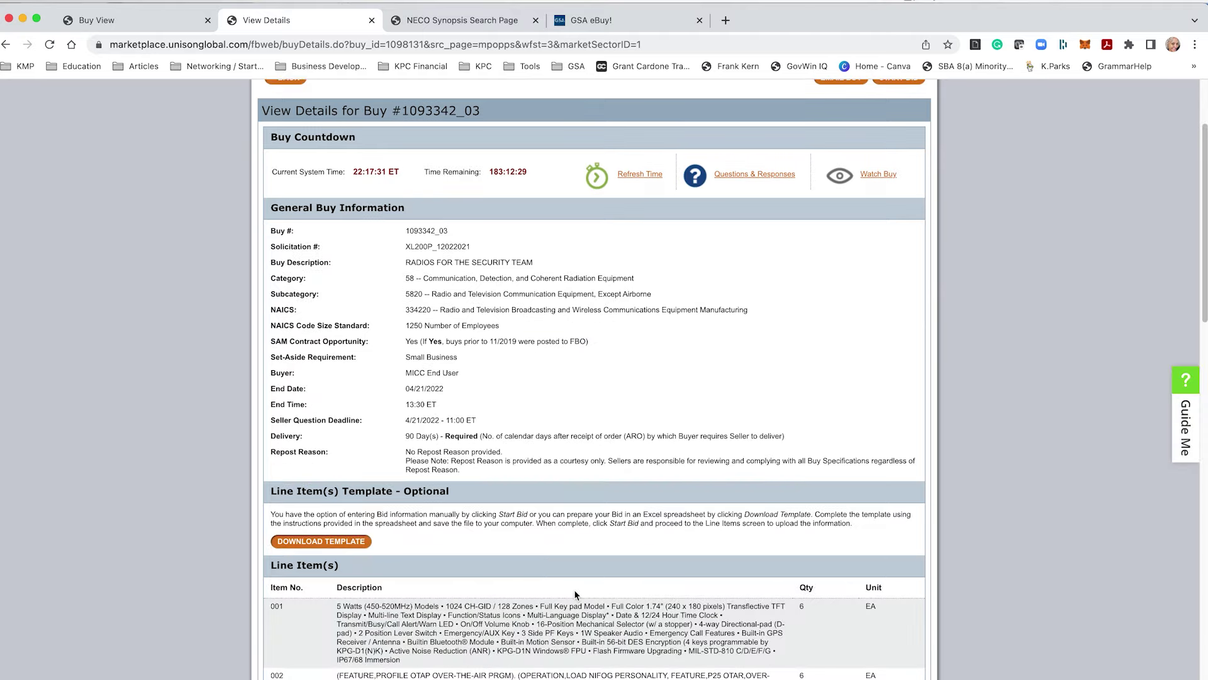
pyautogui.scroll(-3, 575, 591)
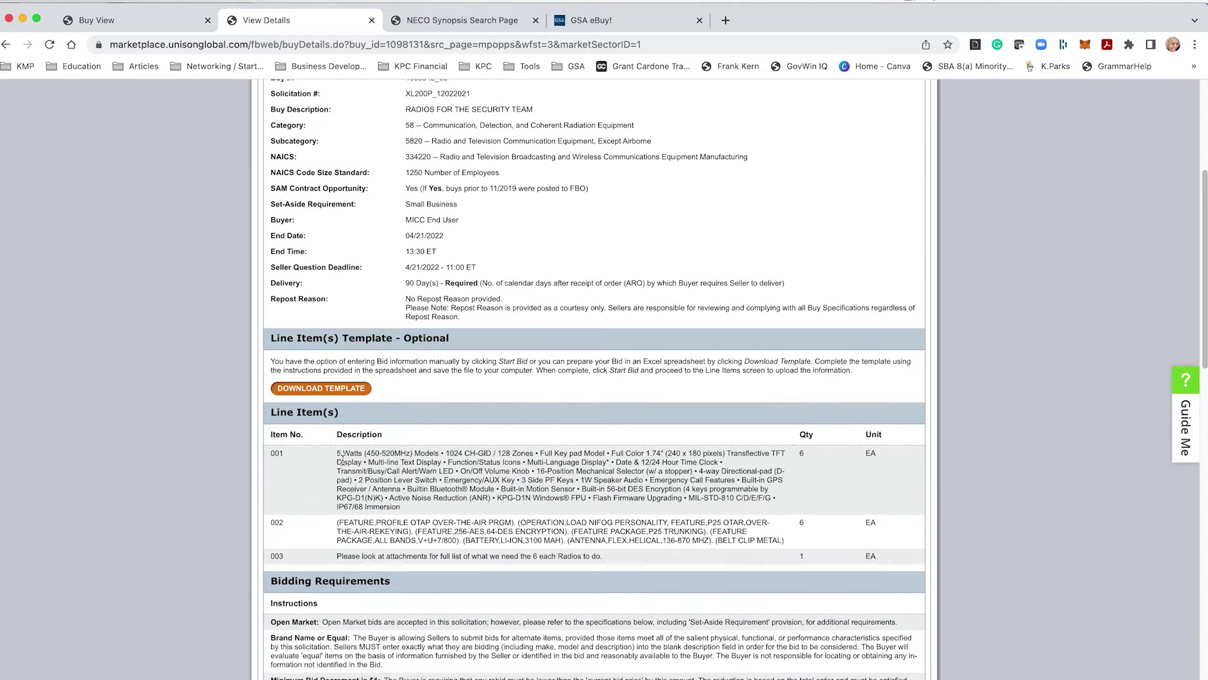
pyautogui.scroll(6, 357, 459)
pyautogui.moveTo(444, 189)
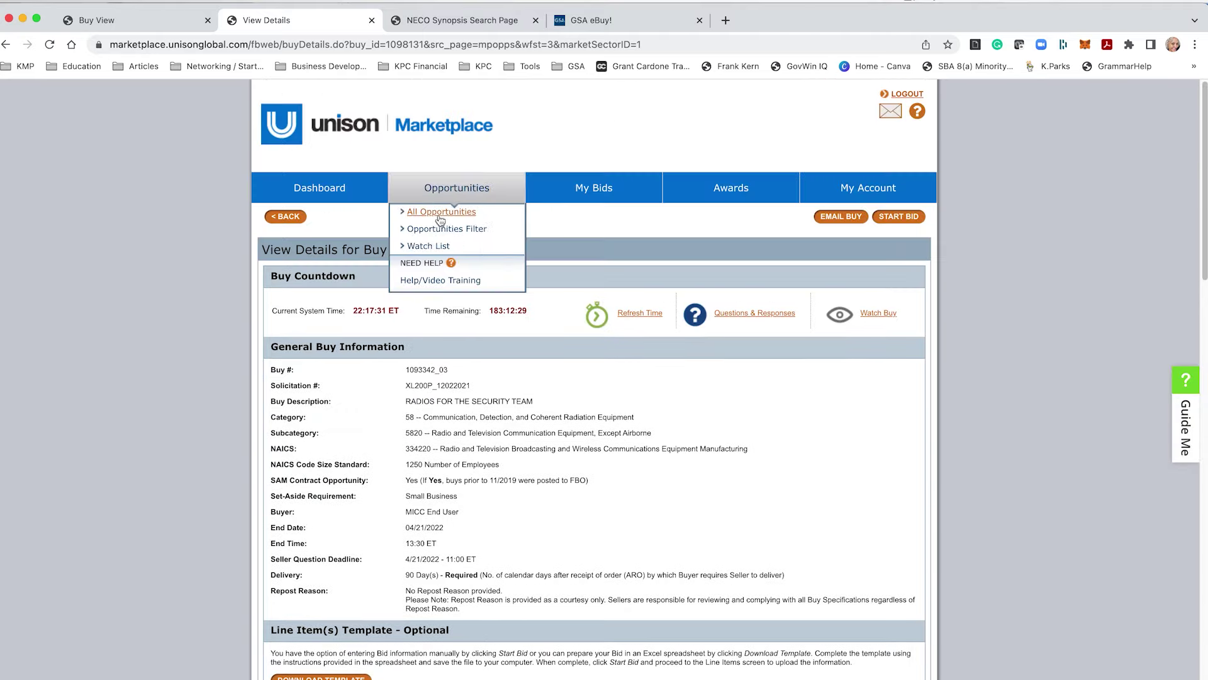
pyautogui.click(440, 215)
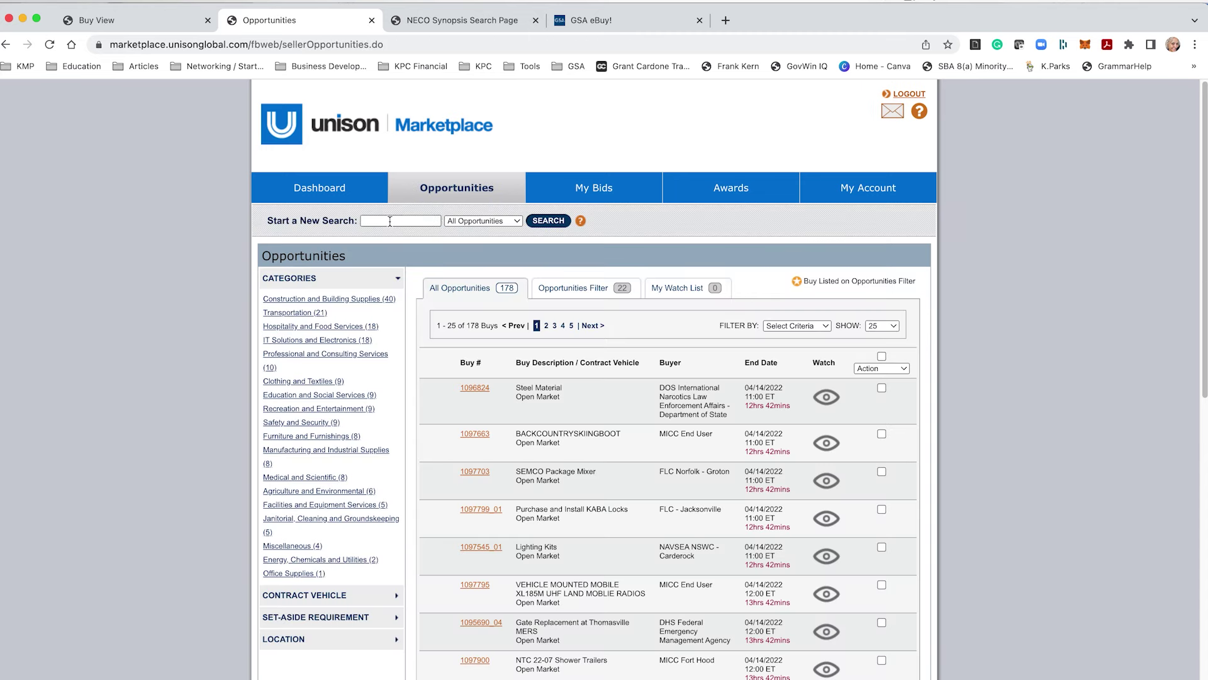
# - Run a new search limited to Active Bids, which returns no results
pyautogui.click(391, 221)
pyautogui.click(481, 221)
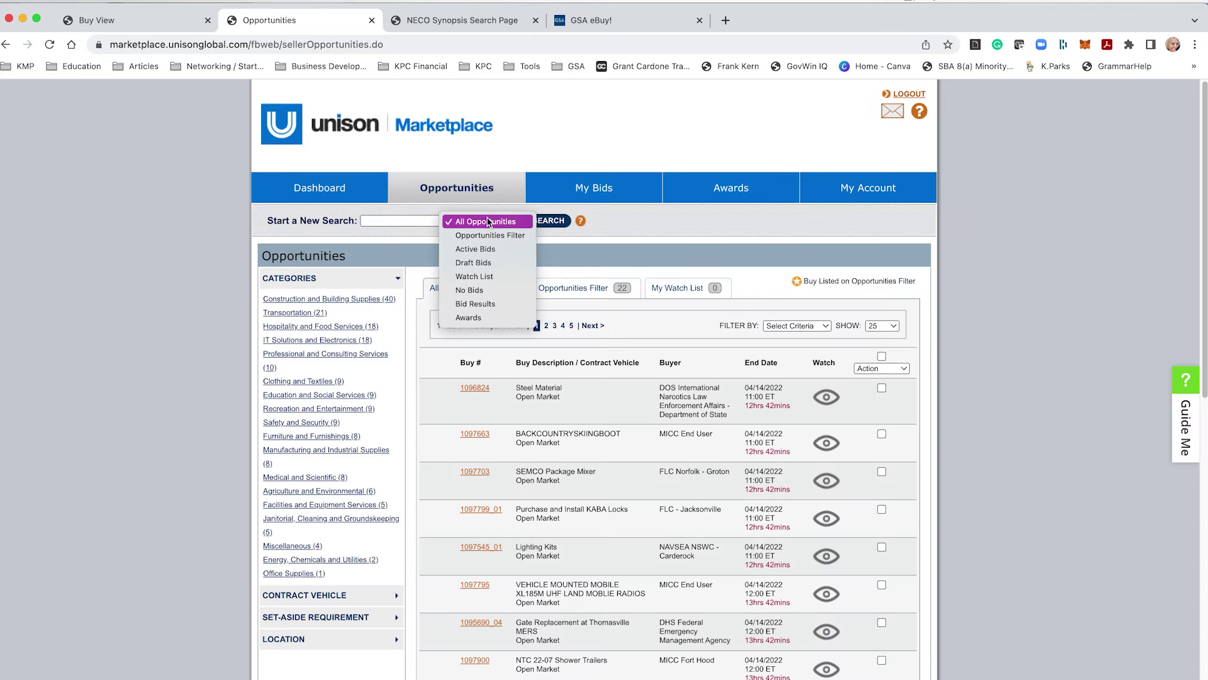
pyautogui.click(488, 251)
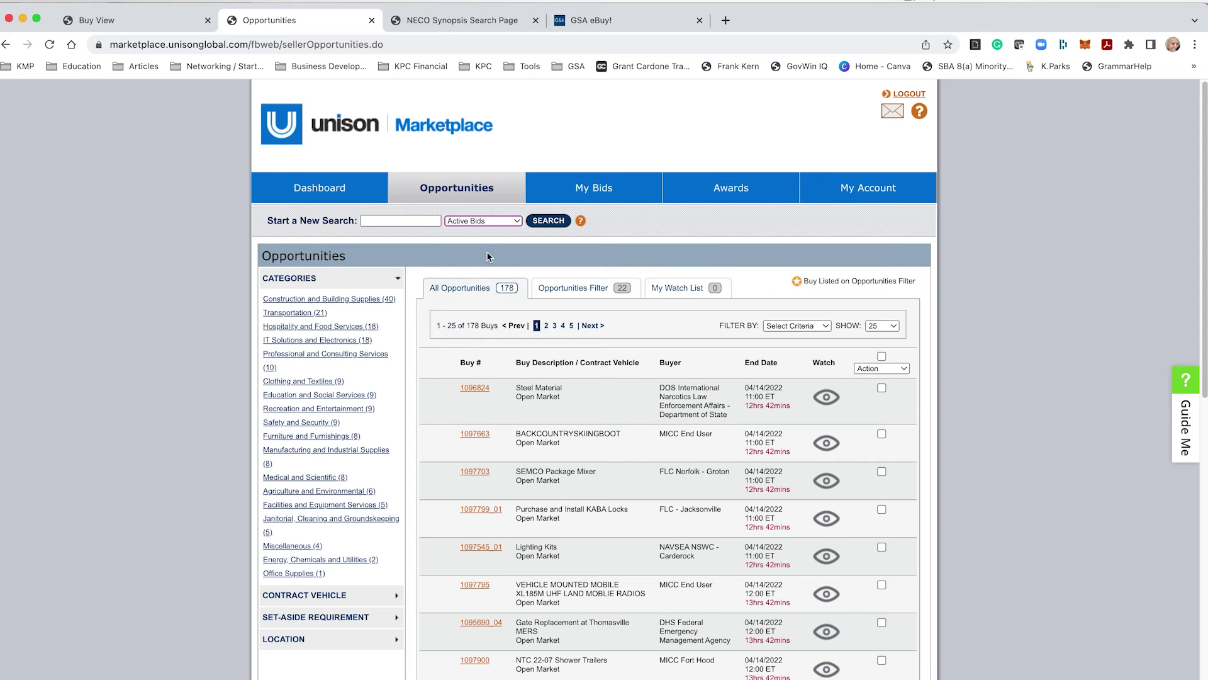
pyautogui.click(546, 221)
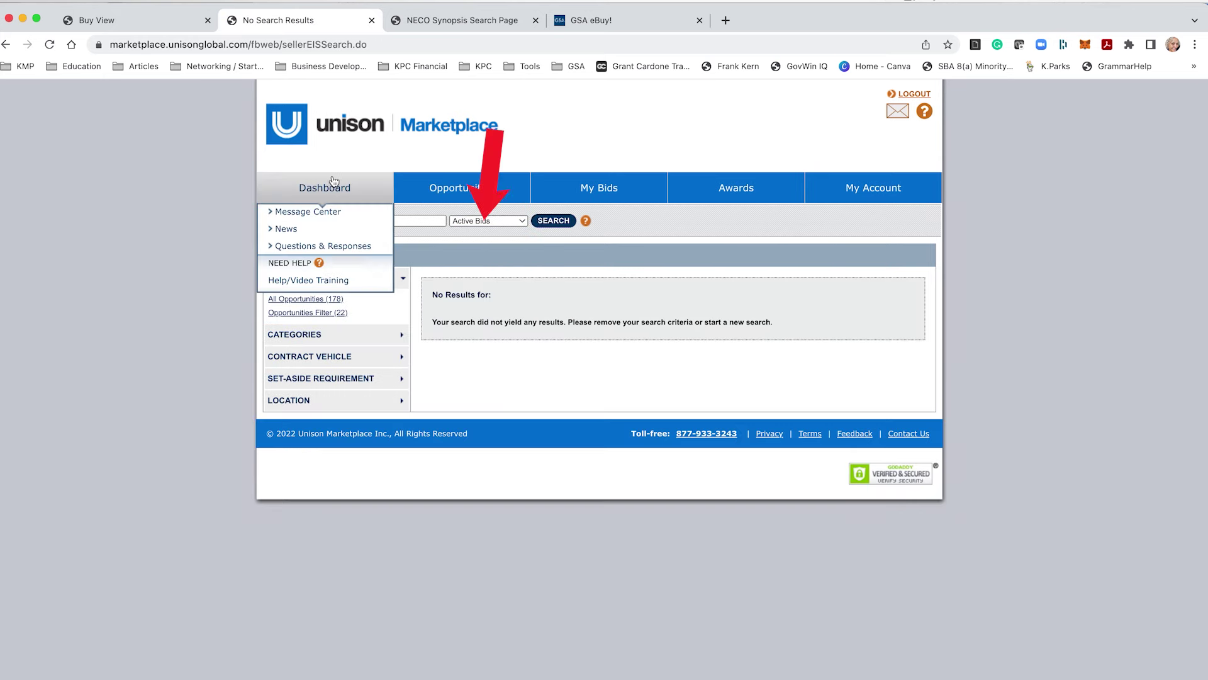
# - Return to the Seller Dashboard and list the 22 buys matching the Opportunities Filter
pyautogui.click(330, 189)
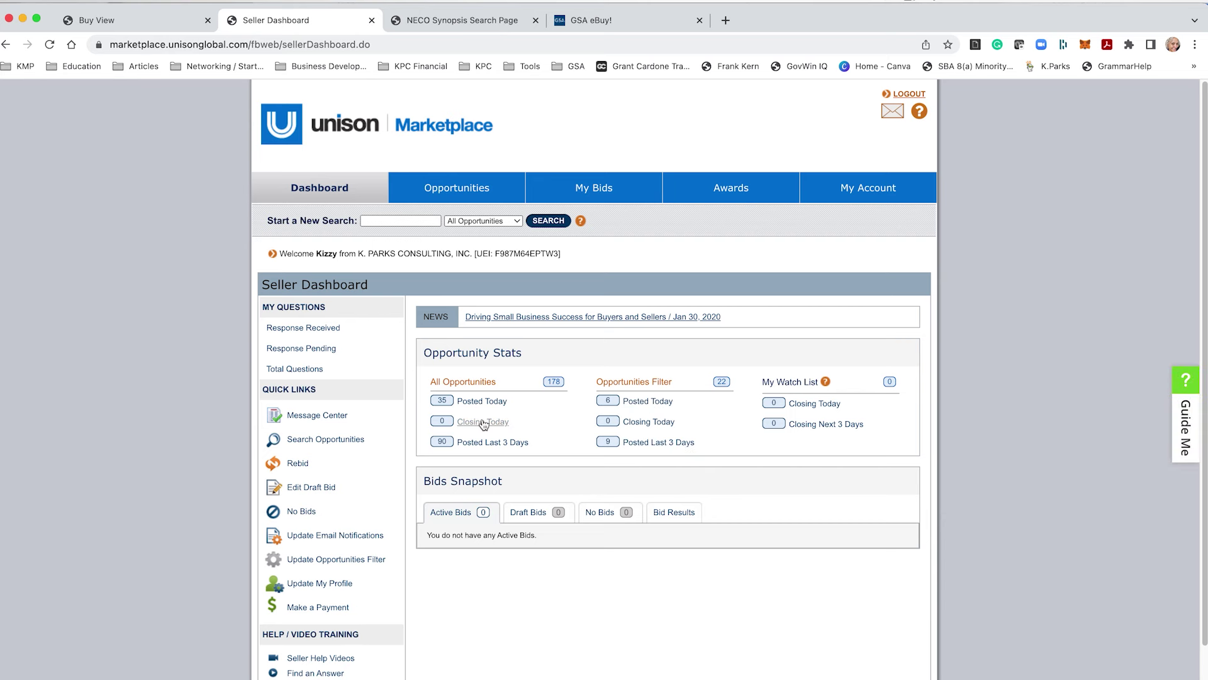
pyautogui.scroll(-1, 484, 424)
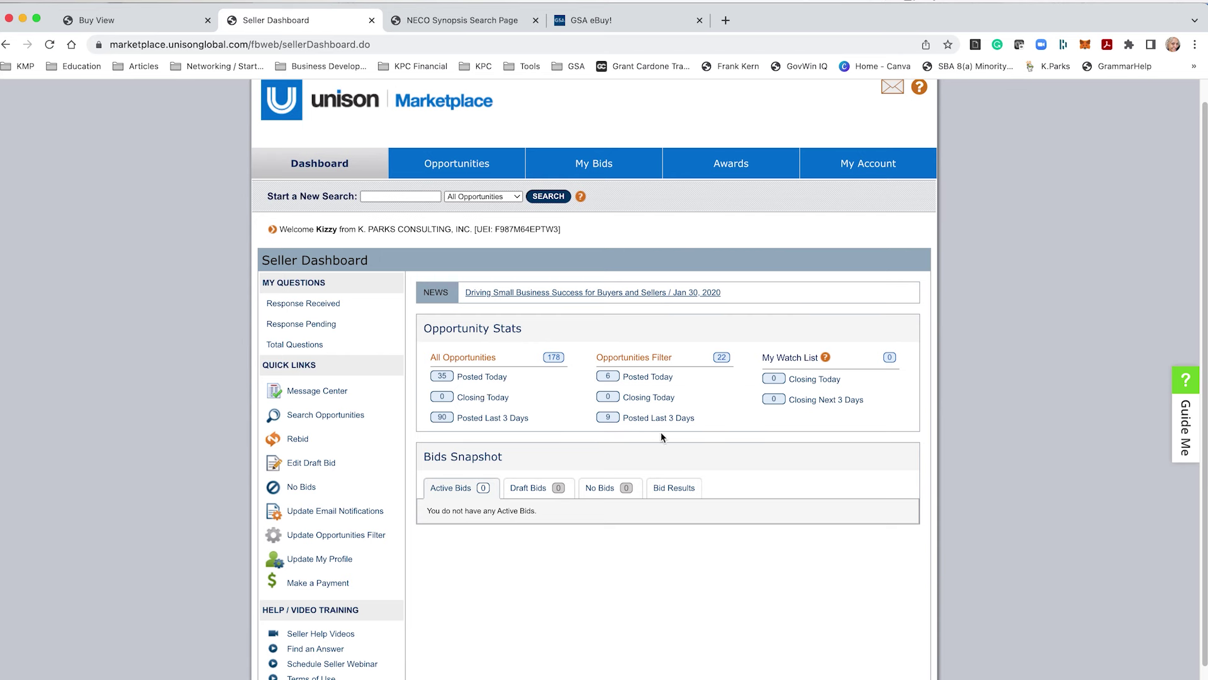
pyautogui.click(722, 357)
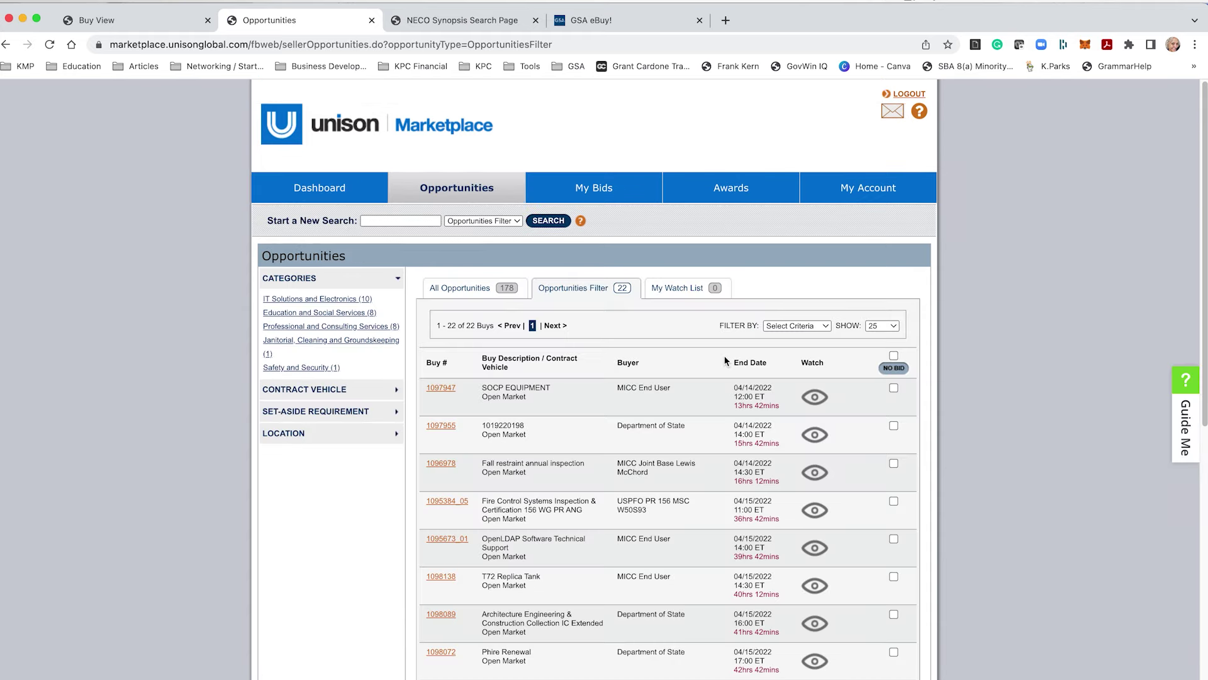
# - Open buy 1088372_03, Catholic Priest Services, and scroll through its details
pyautogui.scroll(-10, 570, 557)
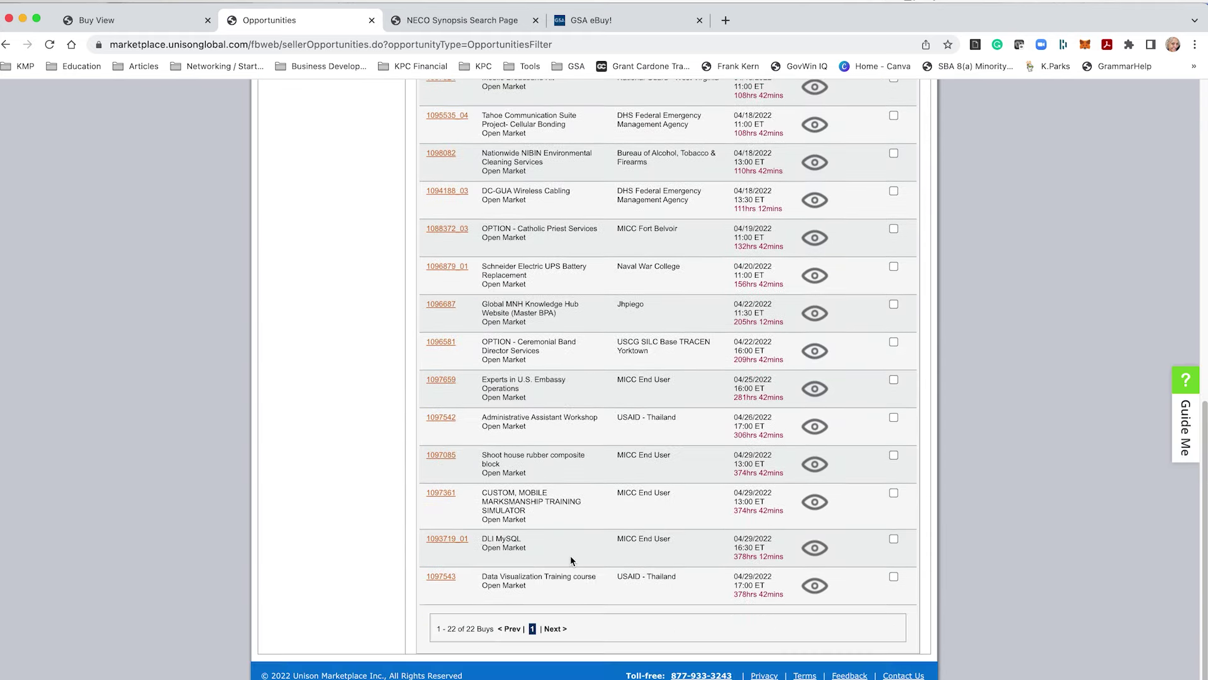
pyautogui.click(452, 230)
pyautogui.scroll(-4, 648, 538)
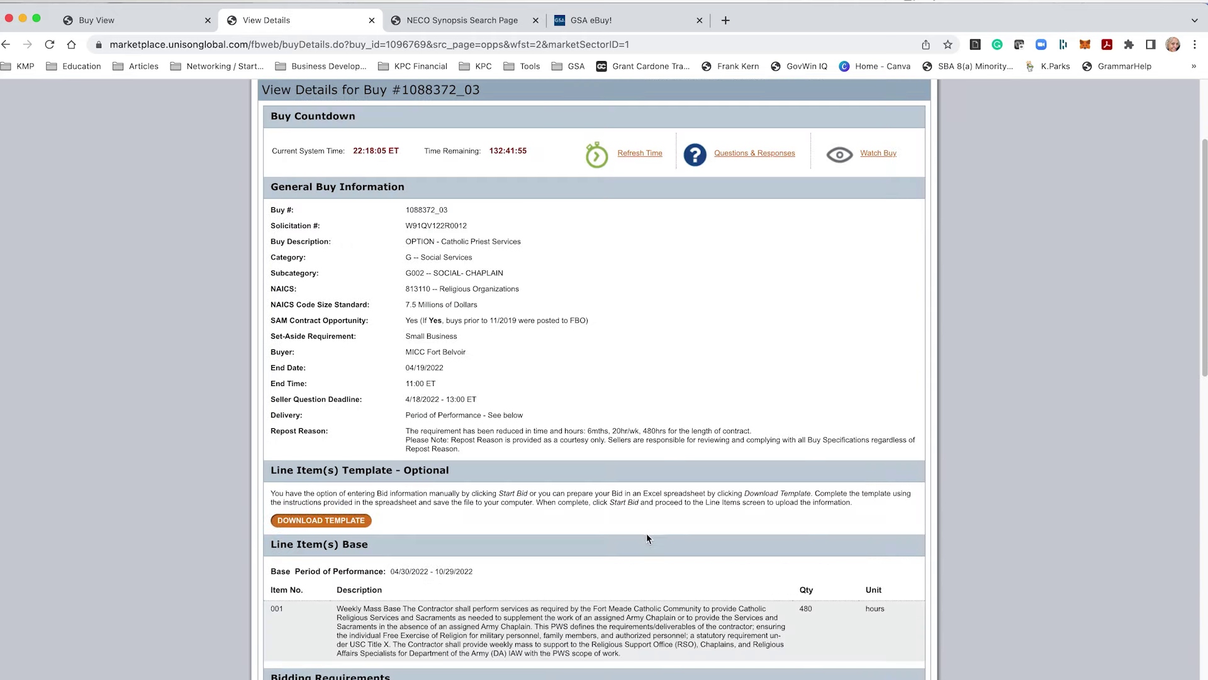
pyautogui.scroll(-6, 639, 560)
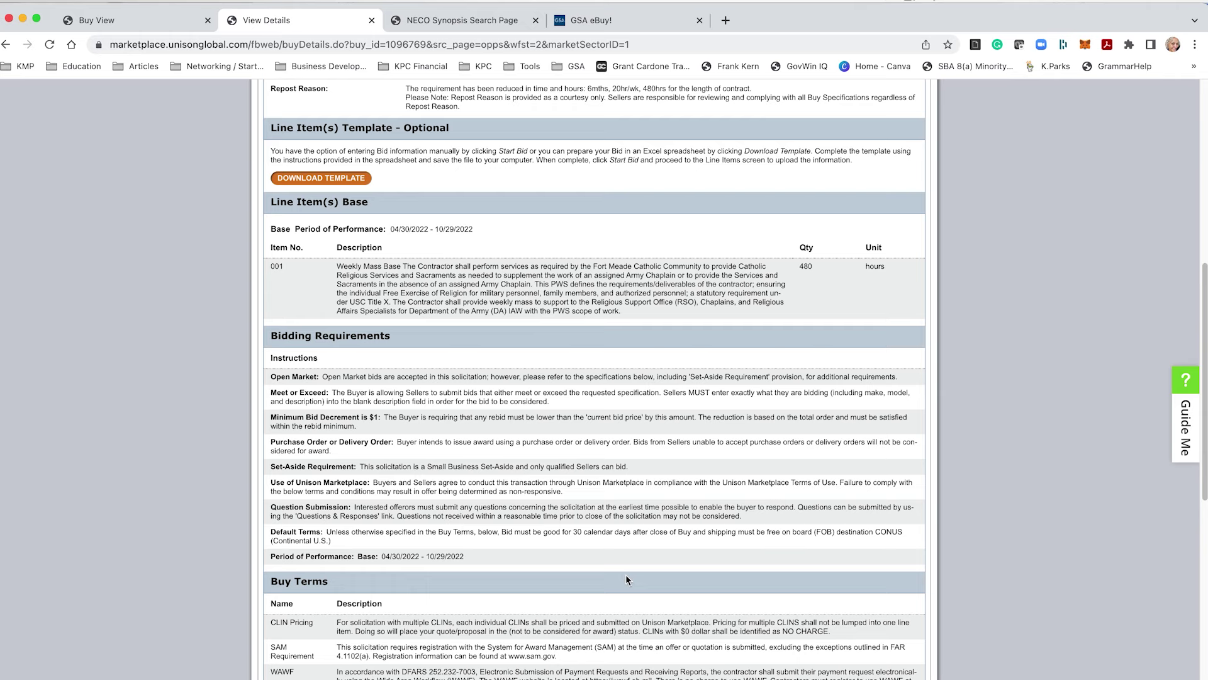
pyautogui.scroll(-15, 531, 566)
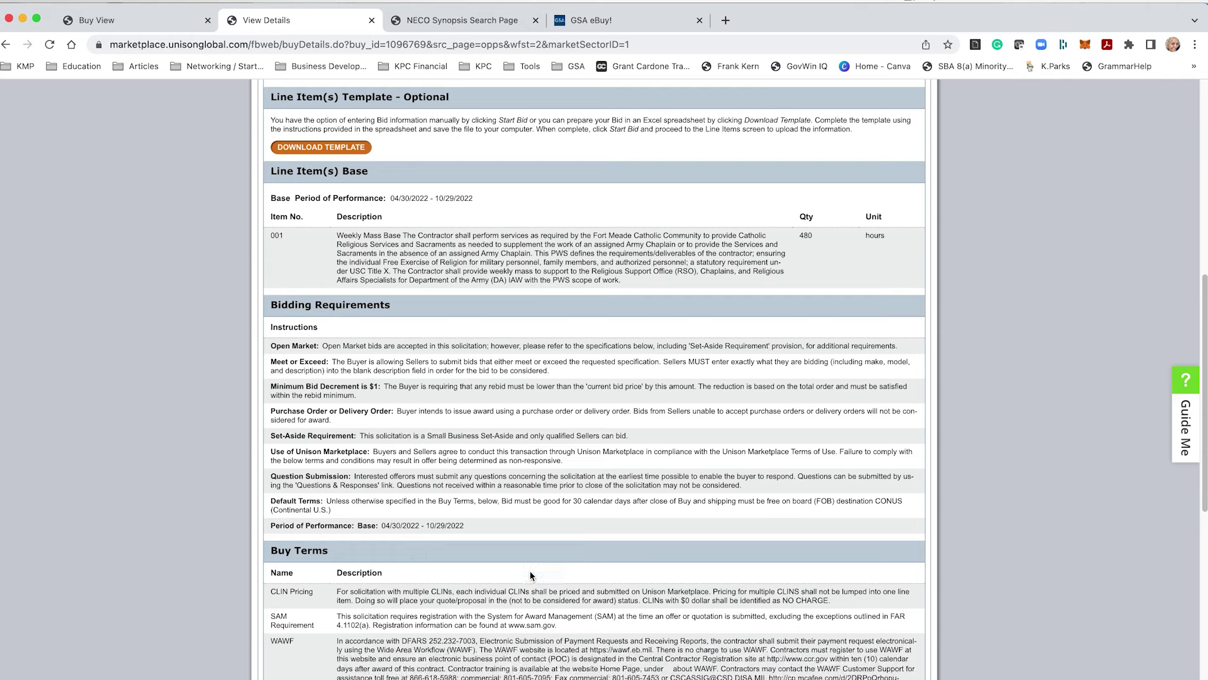
pyautogui.scroll(20, 530, 566)
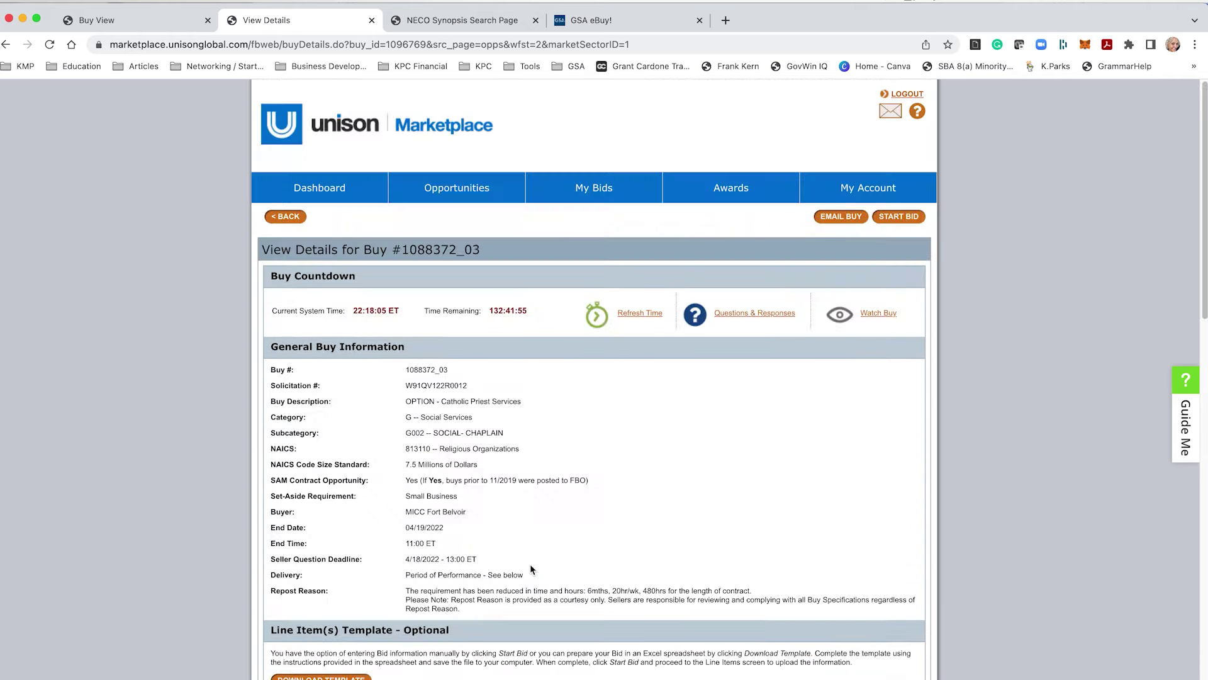
pyautogui.scroll(-3, 527, 564)
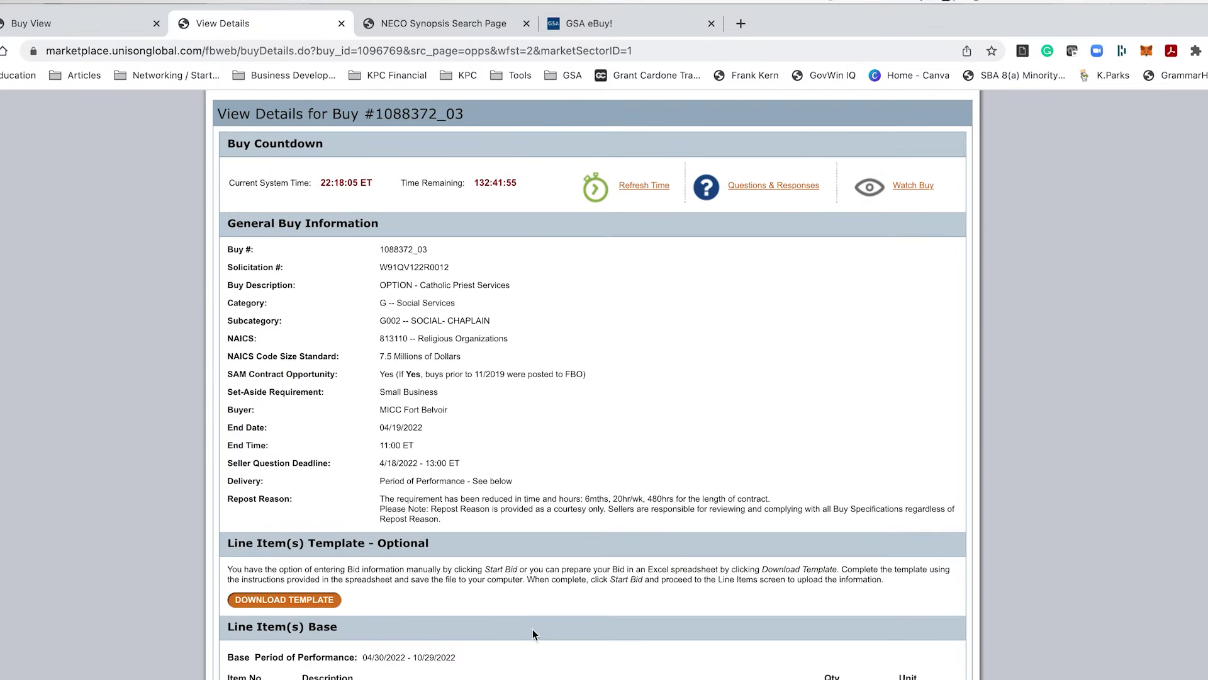
pyautogui.scroll(-3, 532, 629)
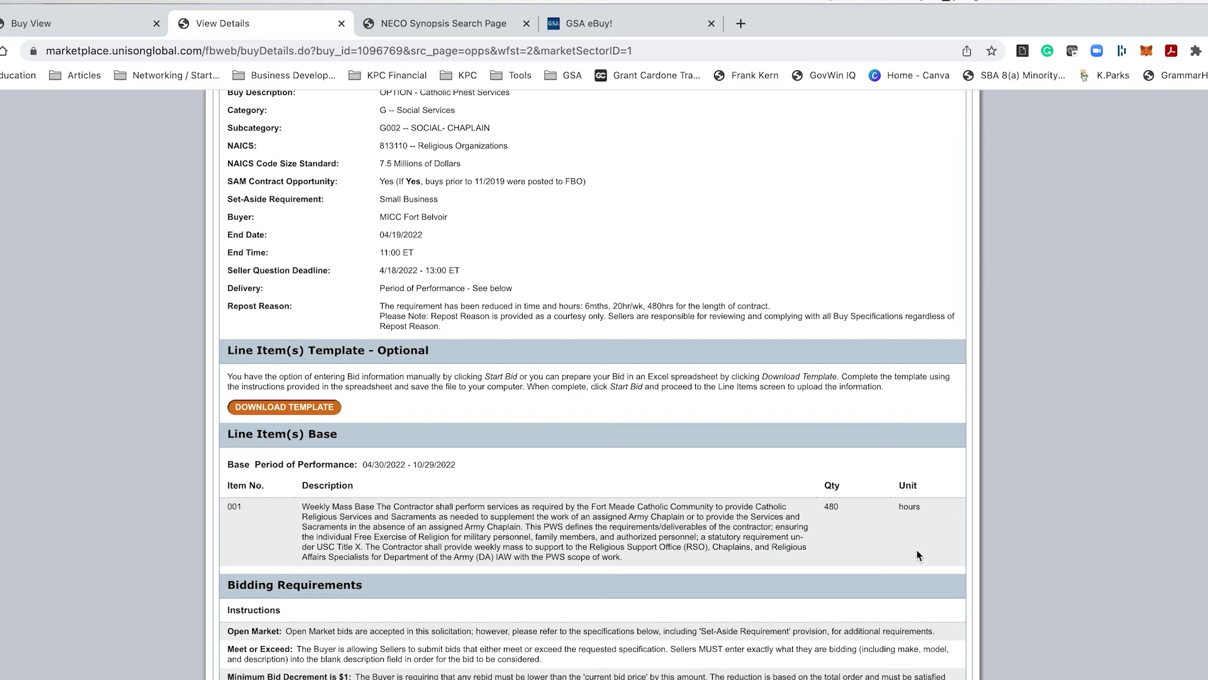
# - Highlight the 480-hour quantity and scroll back to the top of the buy
pyautogui.moveTo(848, 506); pyautogui.dragTo(817, 509)
pyautogui.scroll(-7, 580, 603)
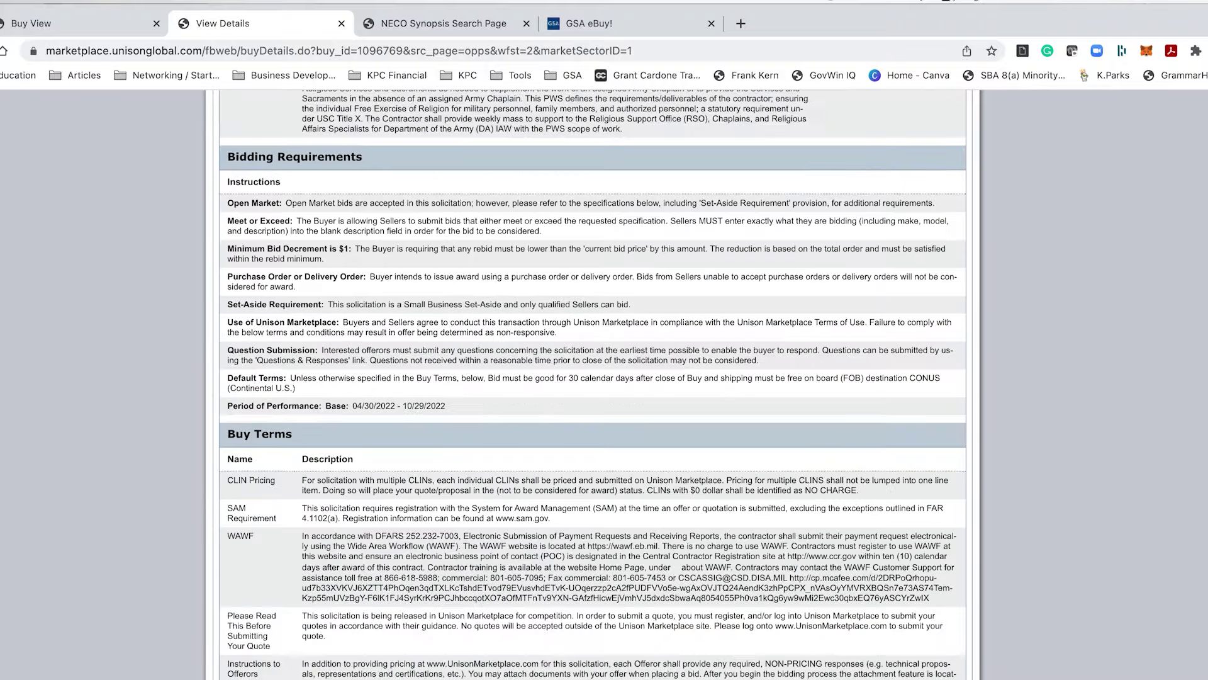
pyautogui.scroll(3, 580, 603)
pyautogui.scroll(-14, 593, 384)
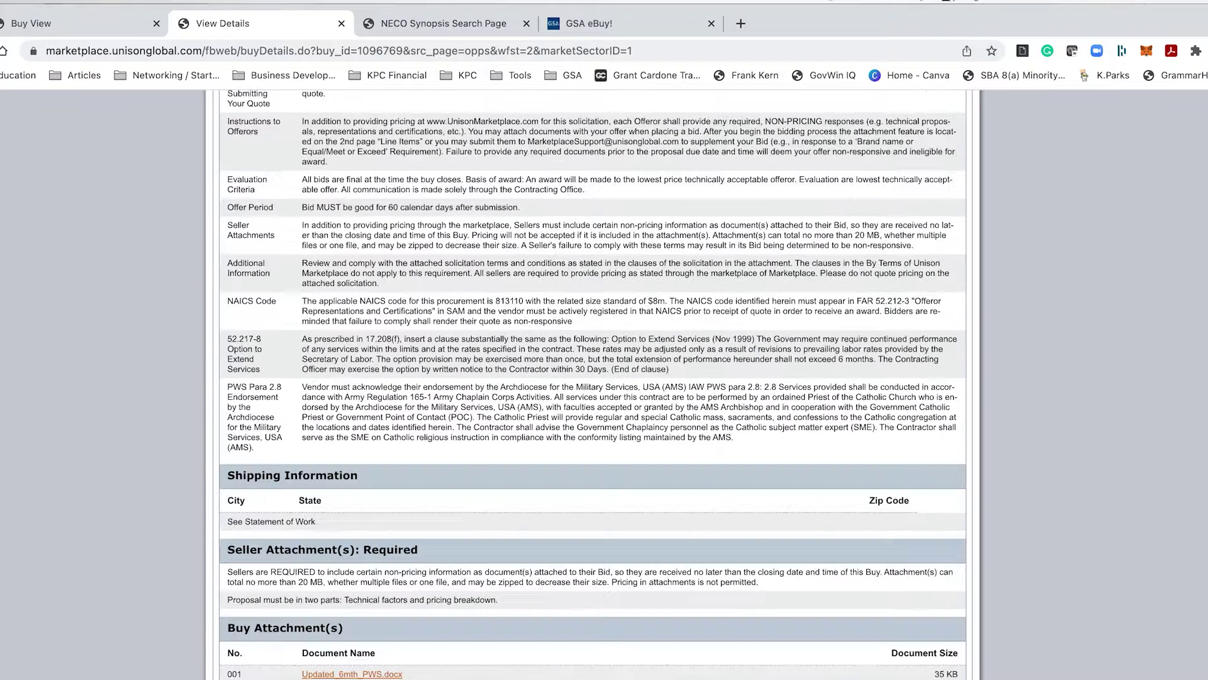
pyautogui.scroll(15, 593, 384)
pyautogui.scroll(1, 474, 417)
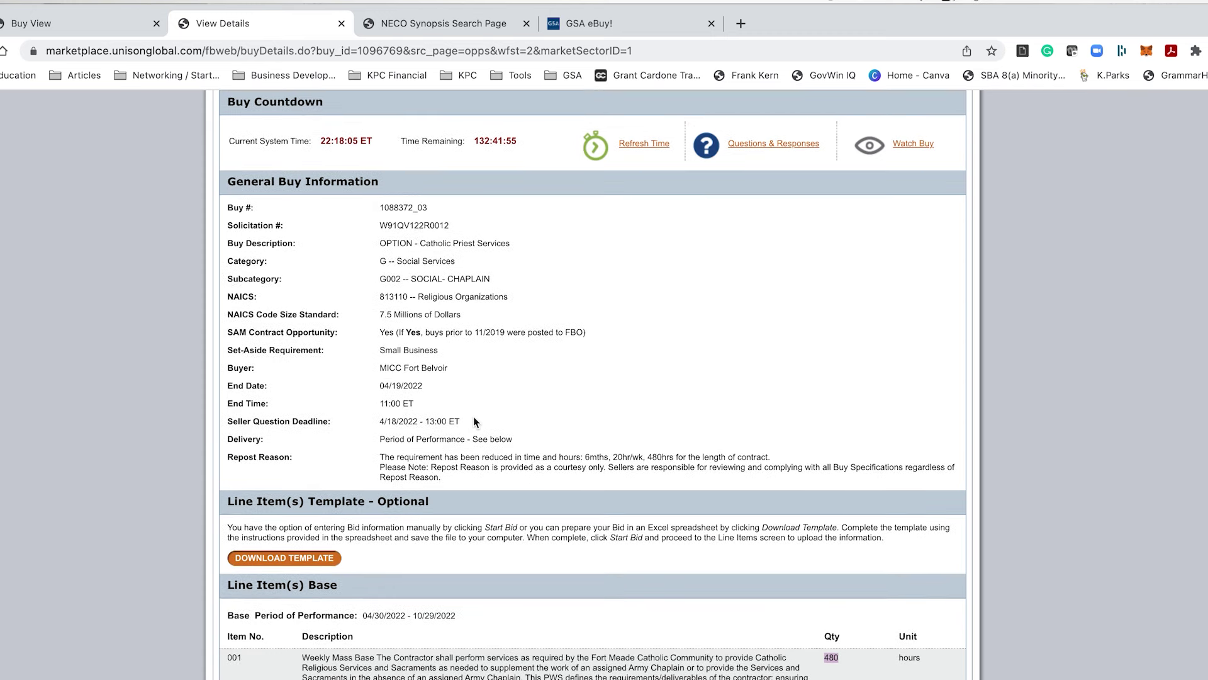
pyautogui.scroll(5, 473, 417)
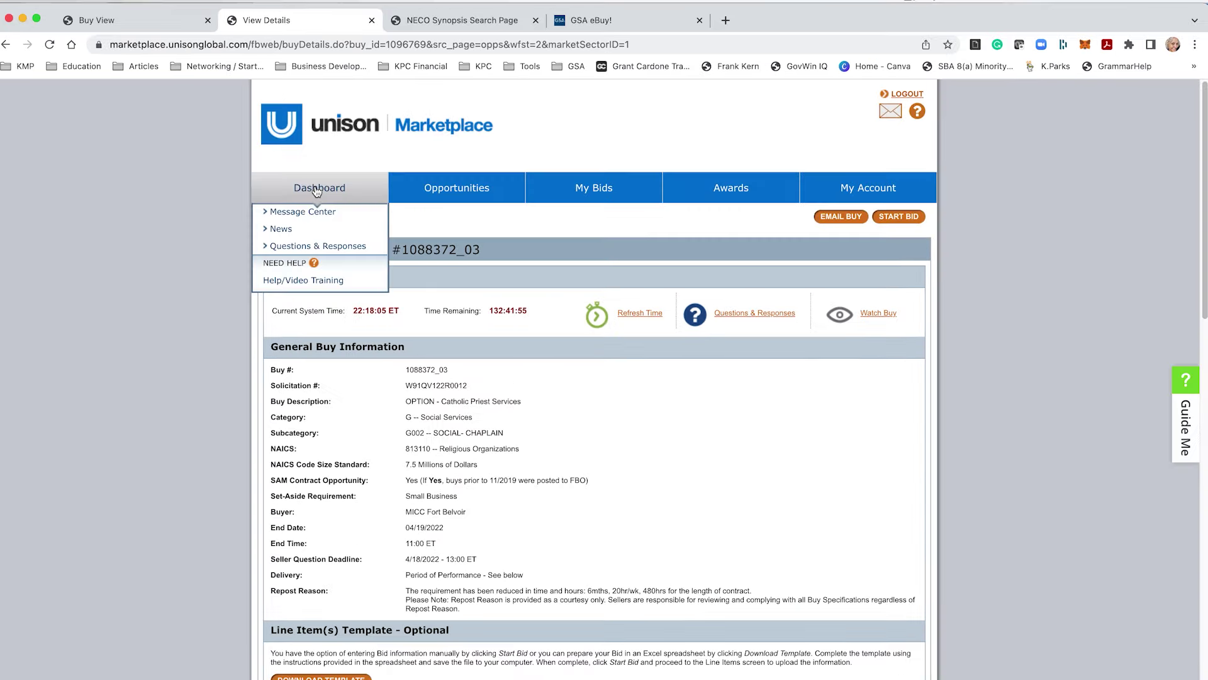
# - Return to the Seller Dashboard, then go back to the SAM.gov search results
pyautogui.click(317, 189)
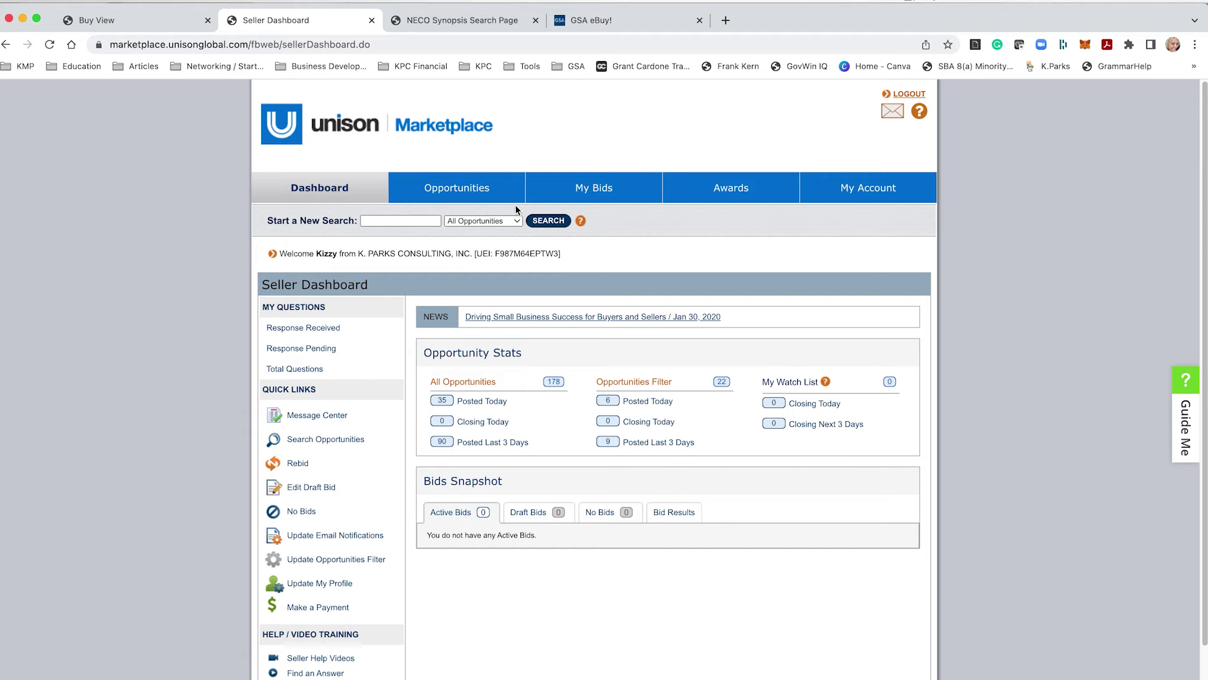
pyautogui.moveTo(476, 187)
pyautogui.scroll(-2, 432, 490)
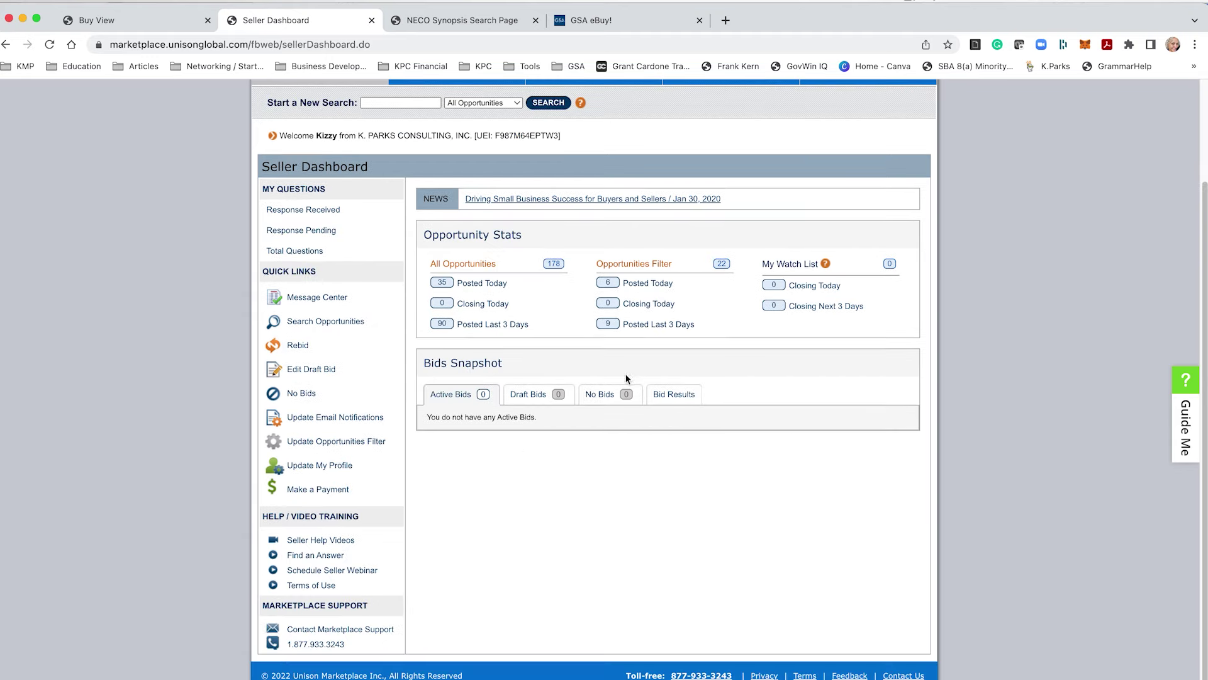
pyautogui.scroll(2, 625, 389)
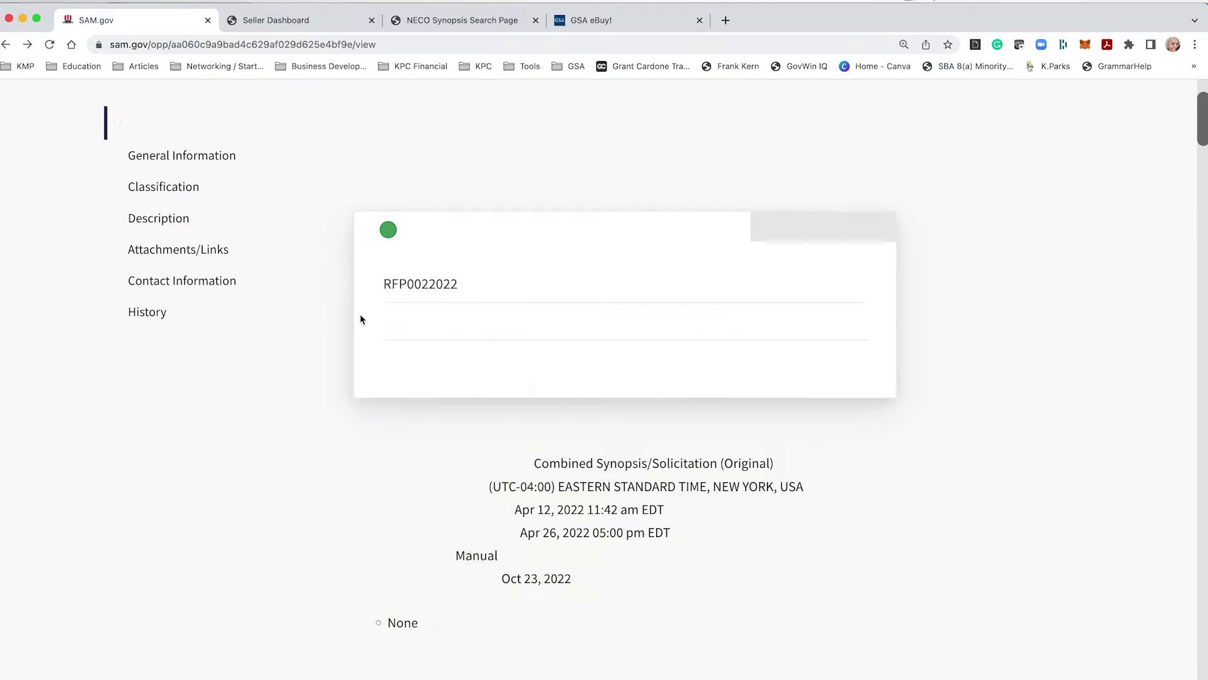
pyautogui.click(5, 48)
# - Limit the SAM.gov contract opportunity results to Sources Sought notices
pyautogui.scroll(-3, 266, 567)
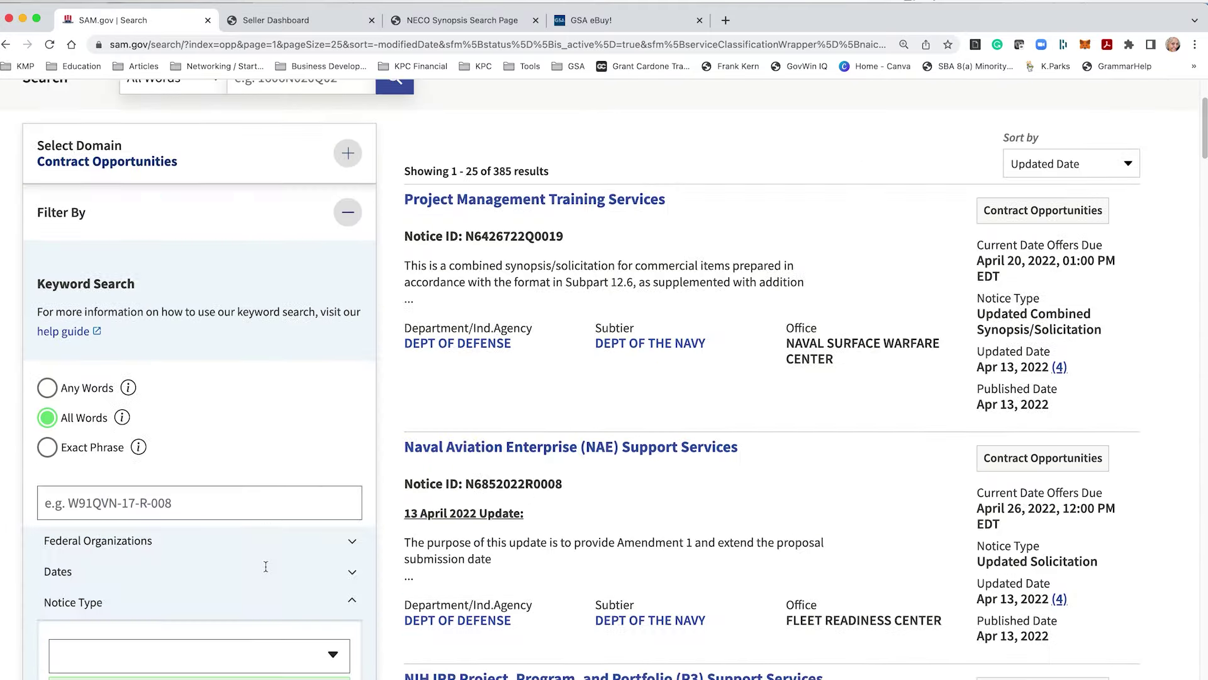
pyautogui.scroll(-7, 266, 566)
pyautogui.click(189, 226)
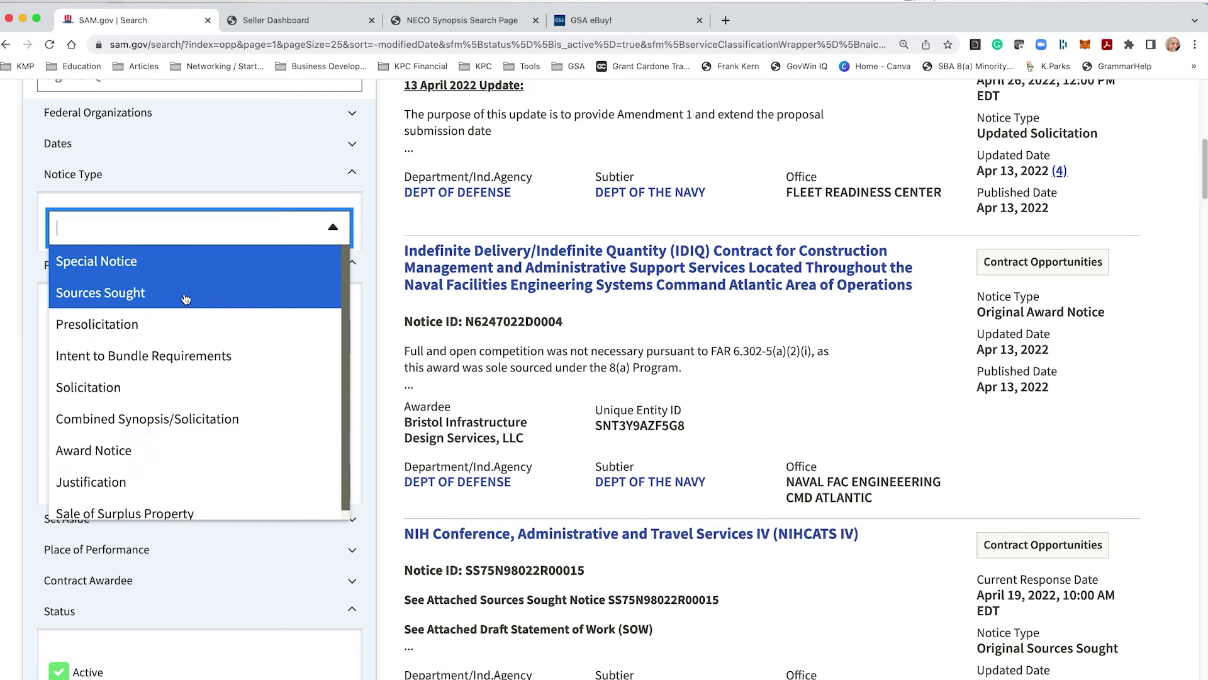
pyautogui.click(186, 293)
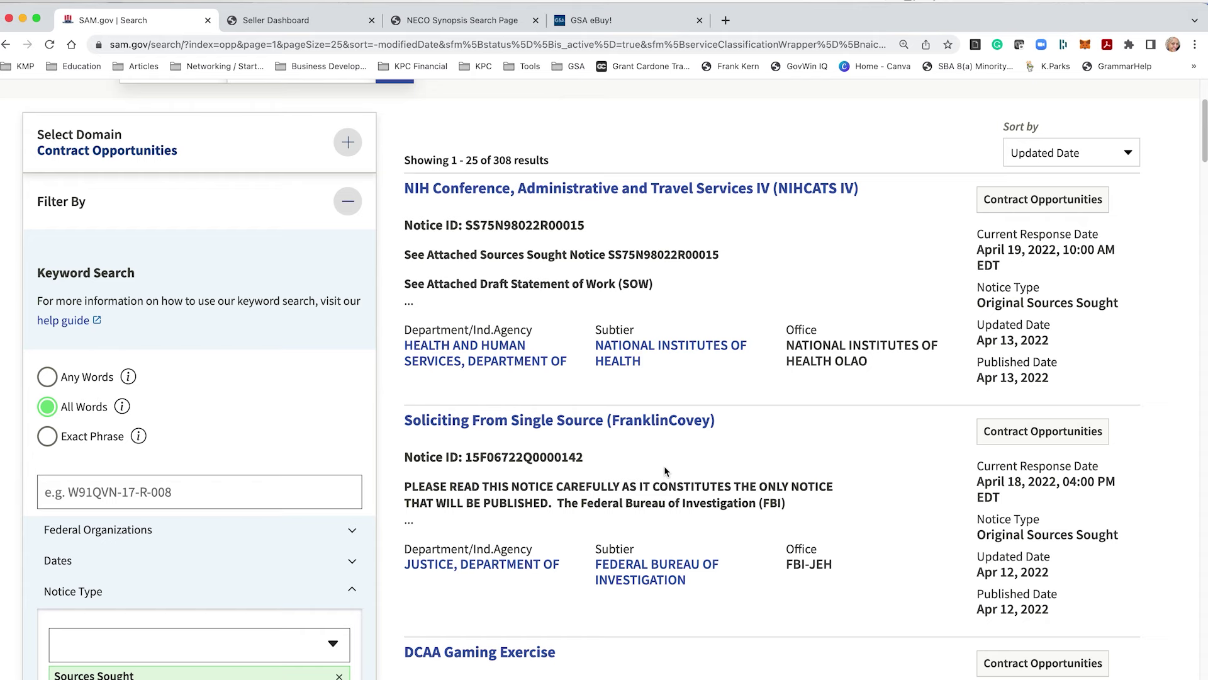
# - Review the notice type list, leaving the selection unchanged
pyautogui.scroll(-10, 663, 466)
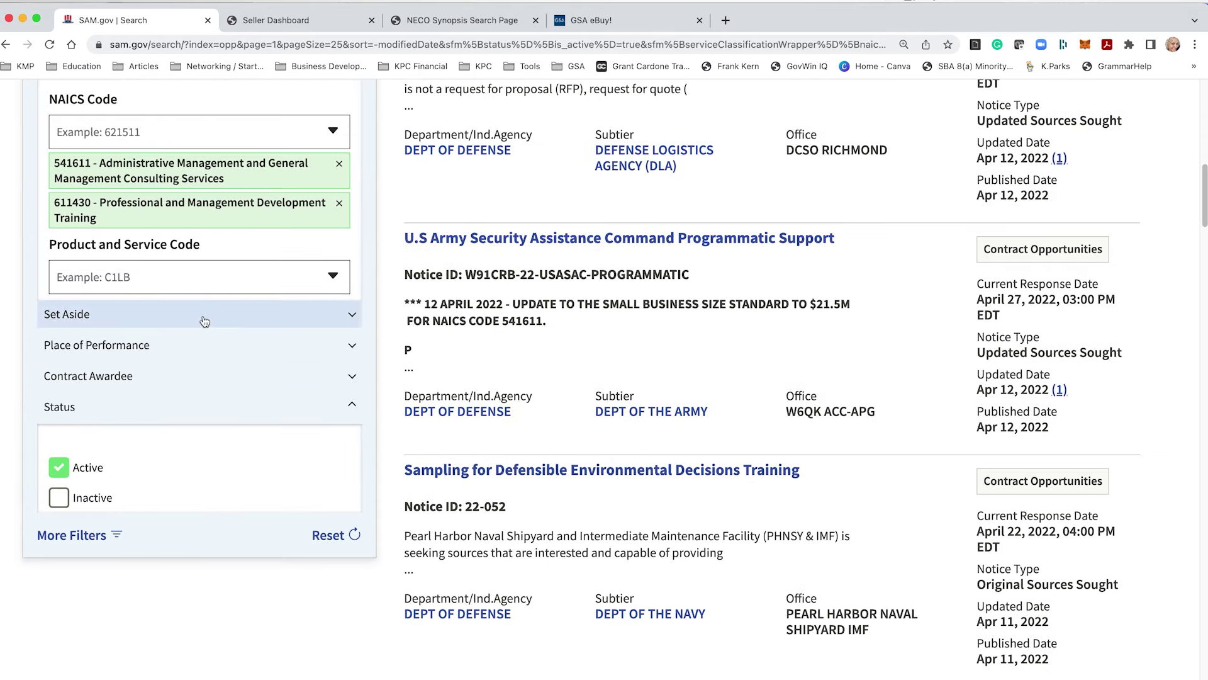
pyautogui.scroll(3, 252, 396)
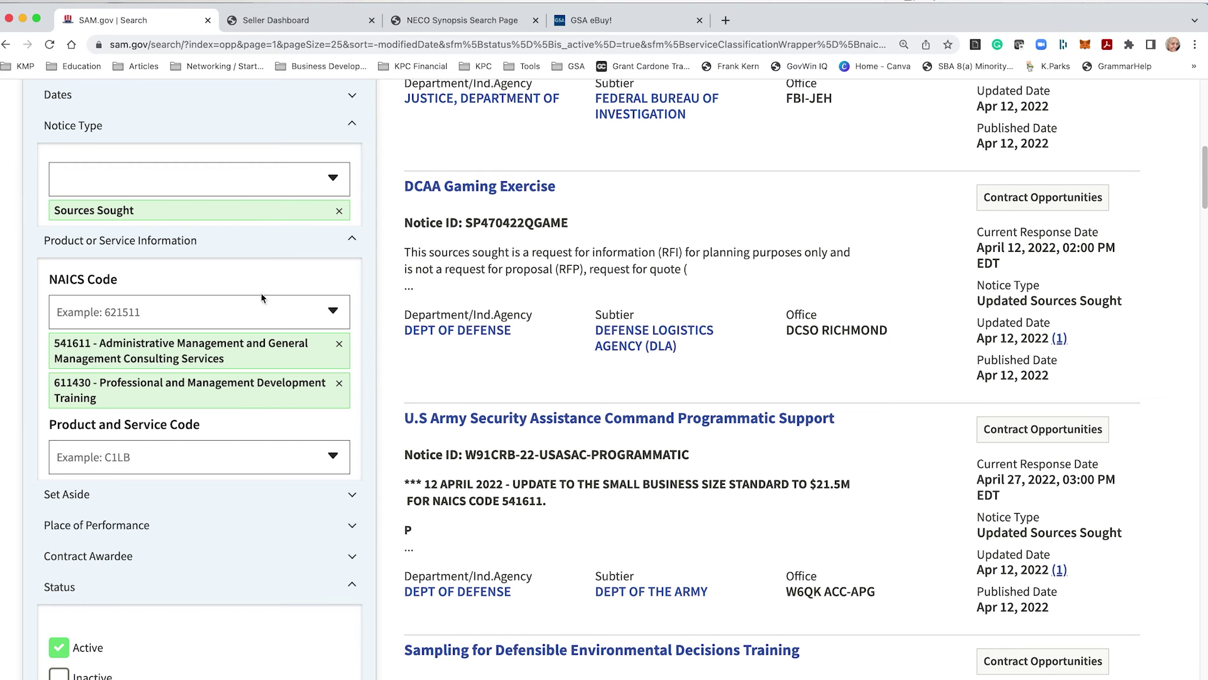
pyautogui.click(333, 181)
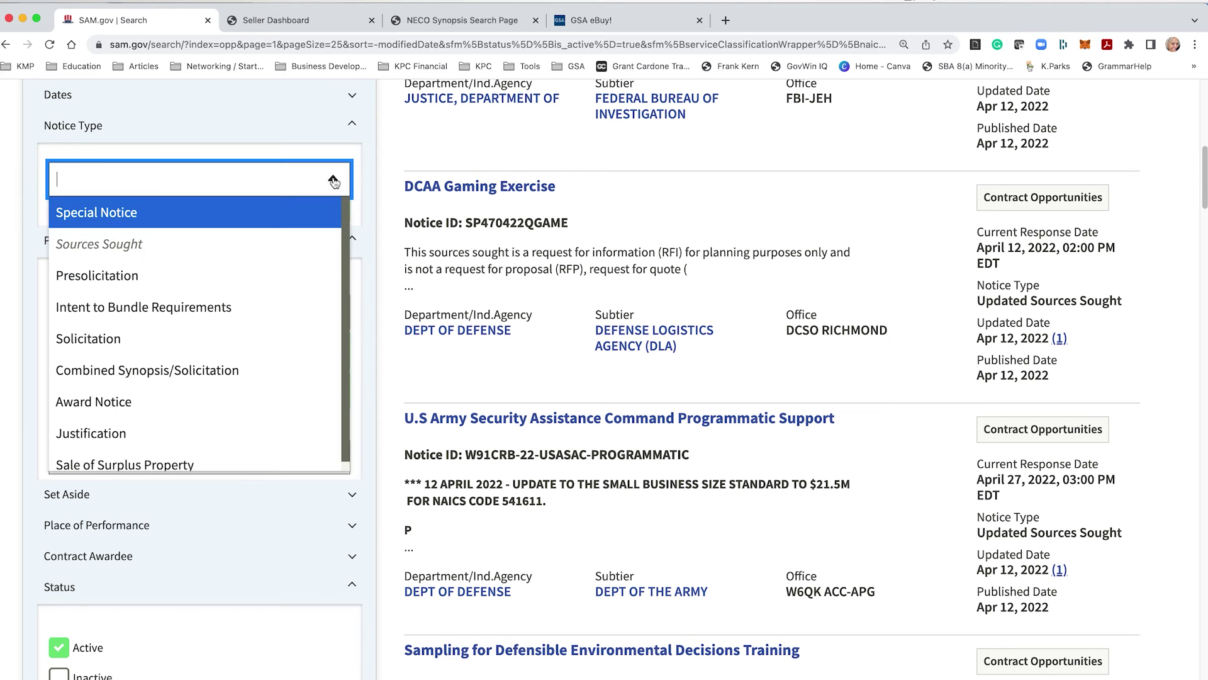
pyautogui.scroll(-1, 333, 182)
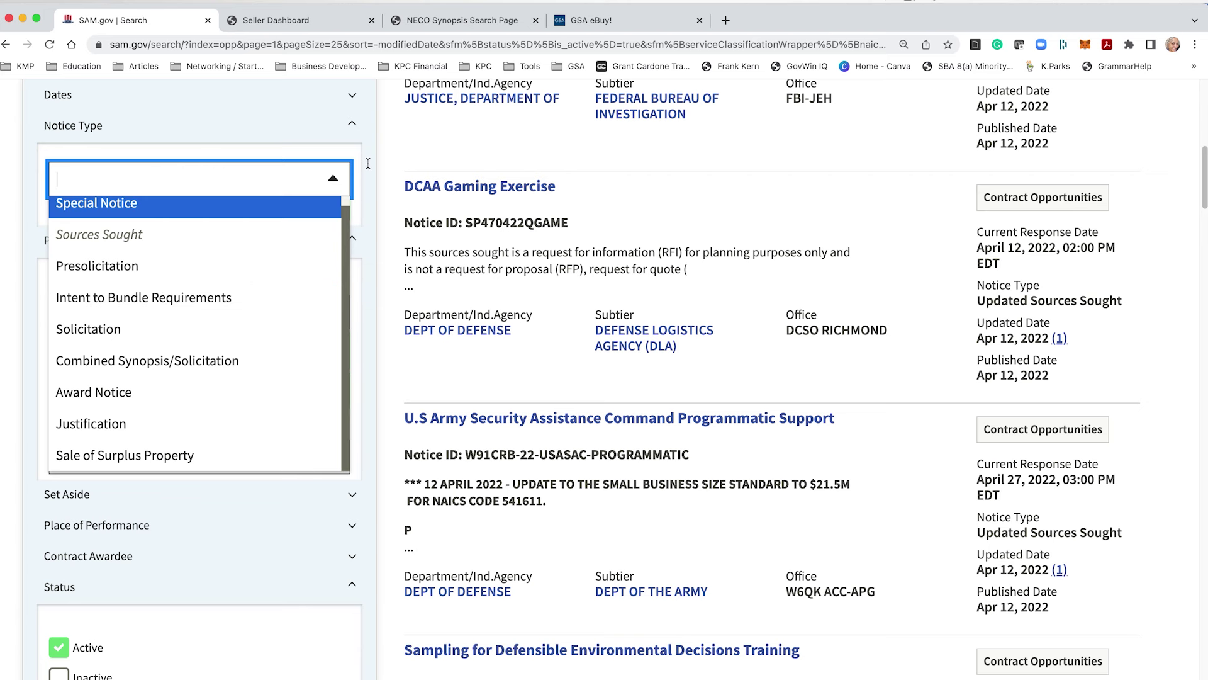
pyautogui.click(340, 151)
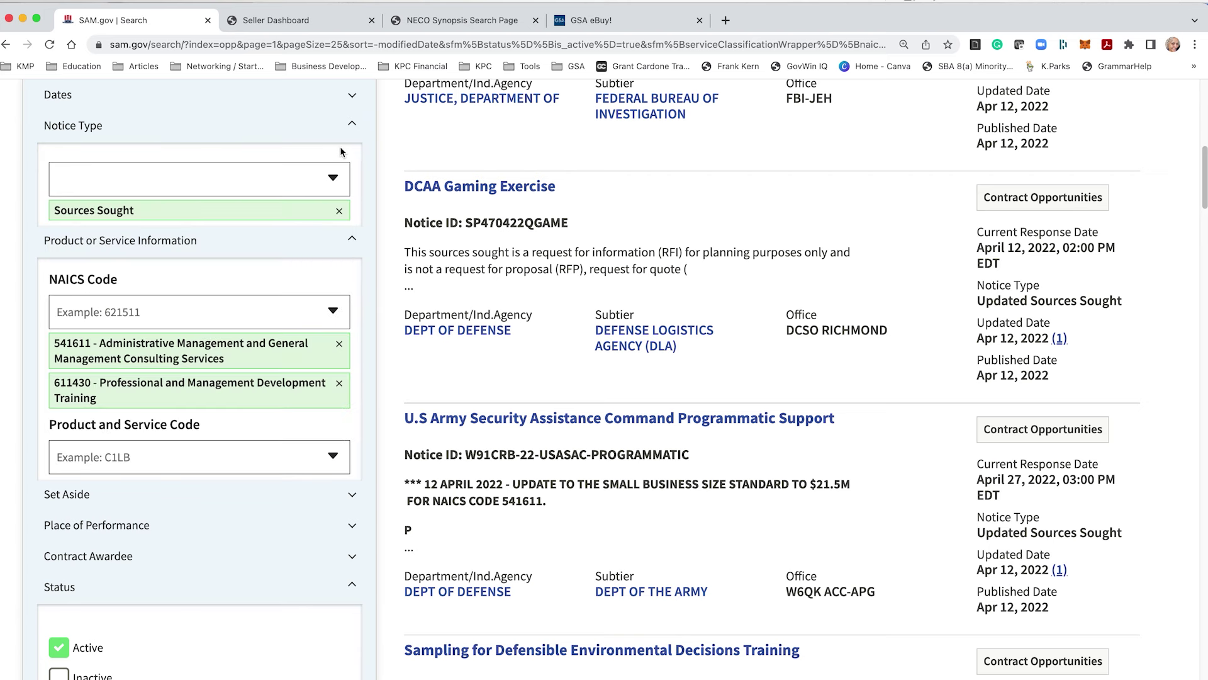
pyautogui.scroll(3, 331, 176)
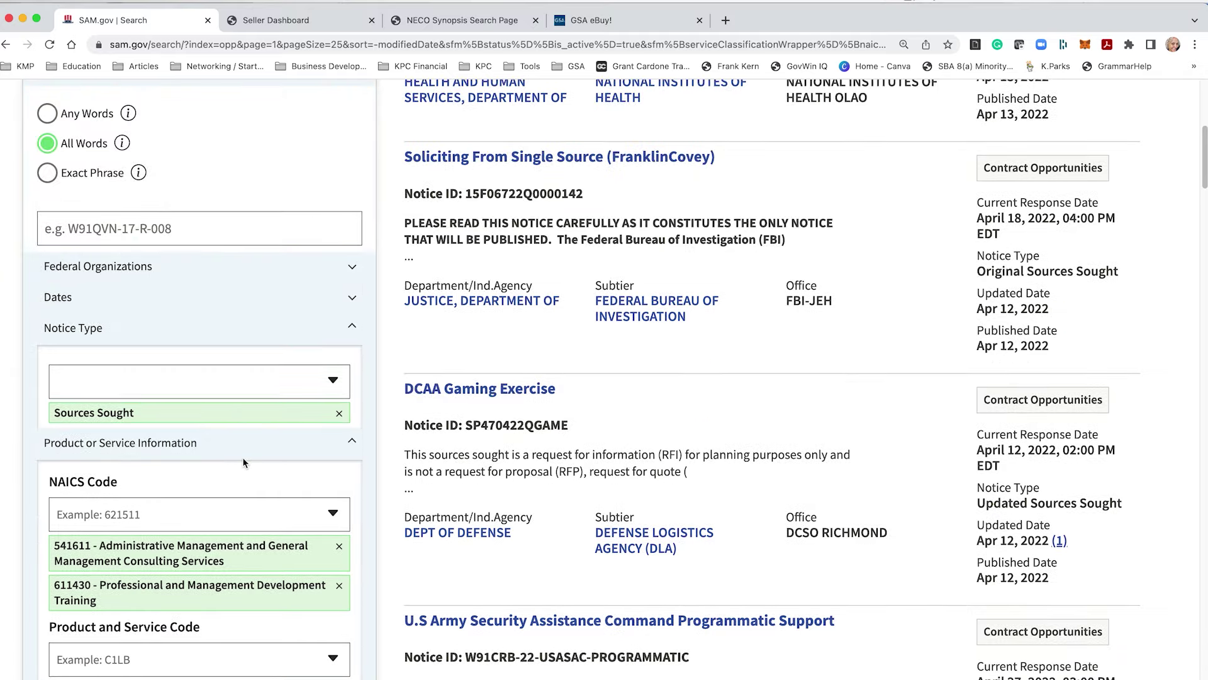
pyautogui.scroll(-1, 243, 457)
pyautogui.scroll(-2, 252, 449)
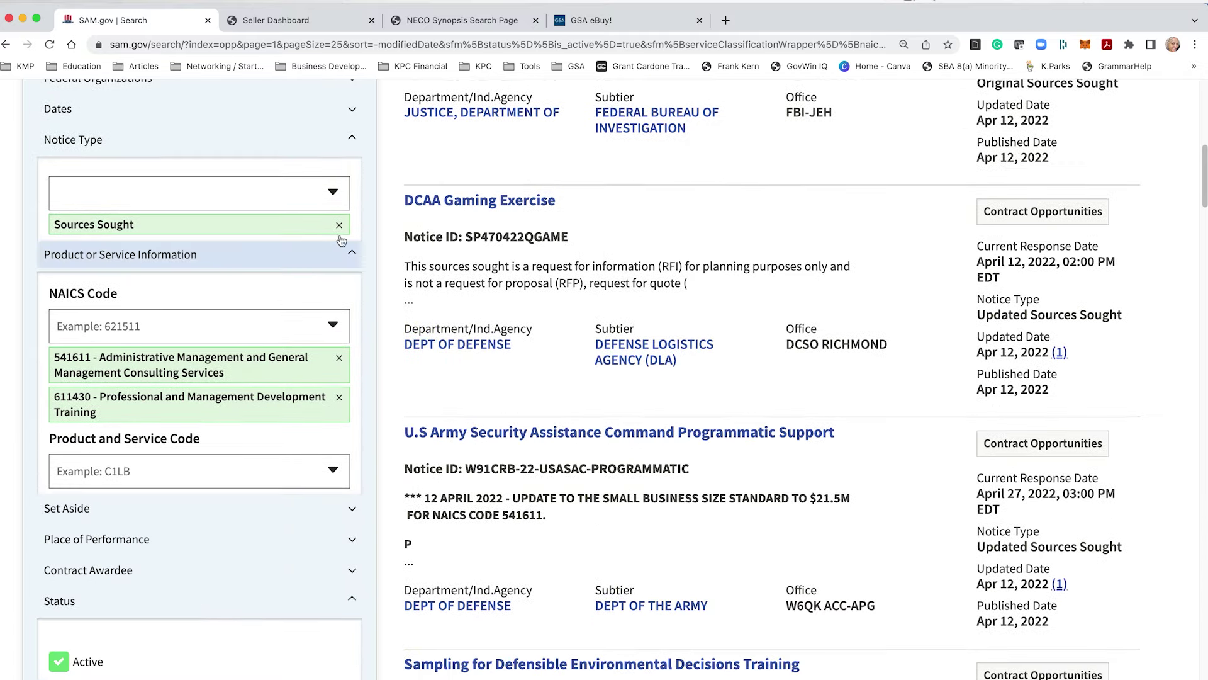
pyautogui.click(331, 200)
pyautogui.click(330, 200)
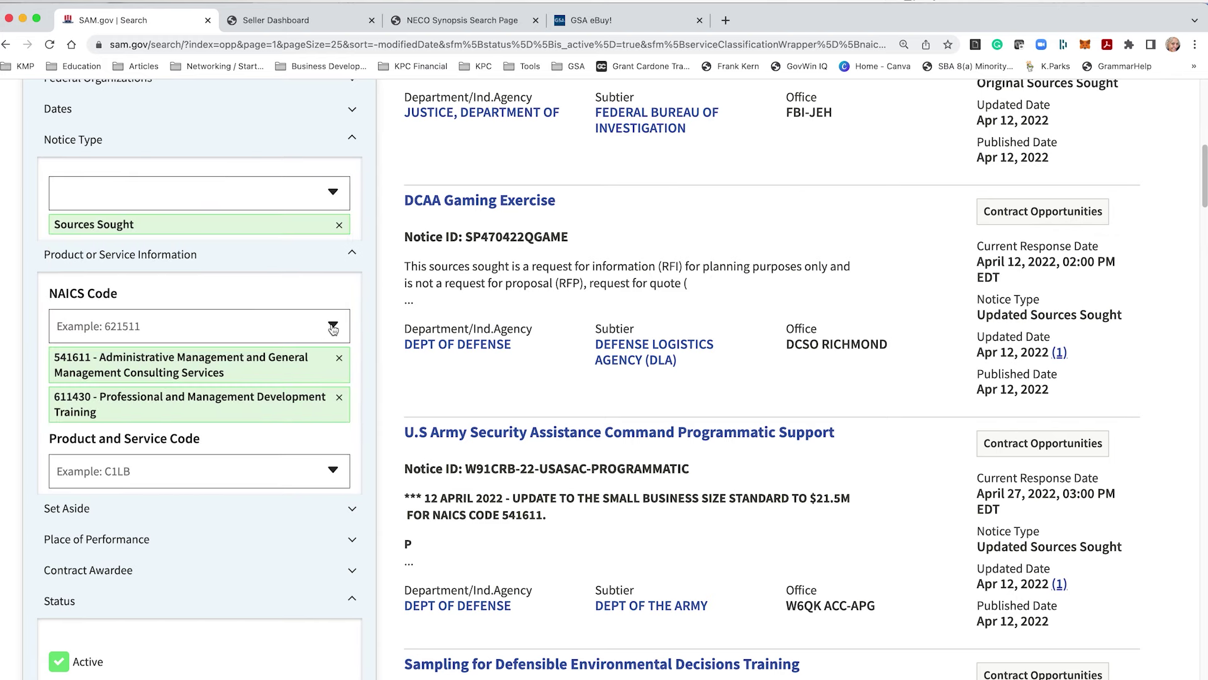
# - Remove the 541611 NAICS code filter from the search
pyautogui.scroll(7, 759, 331)
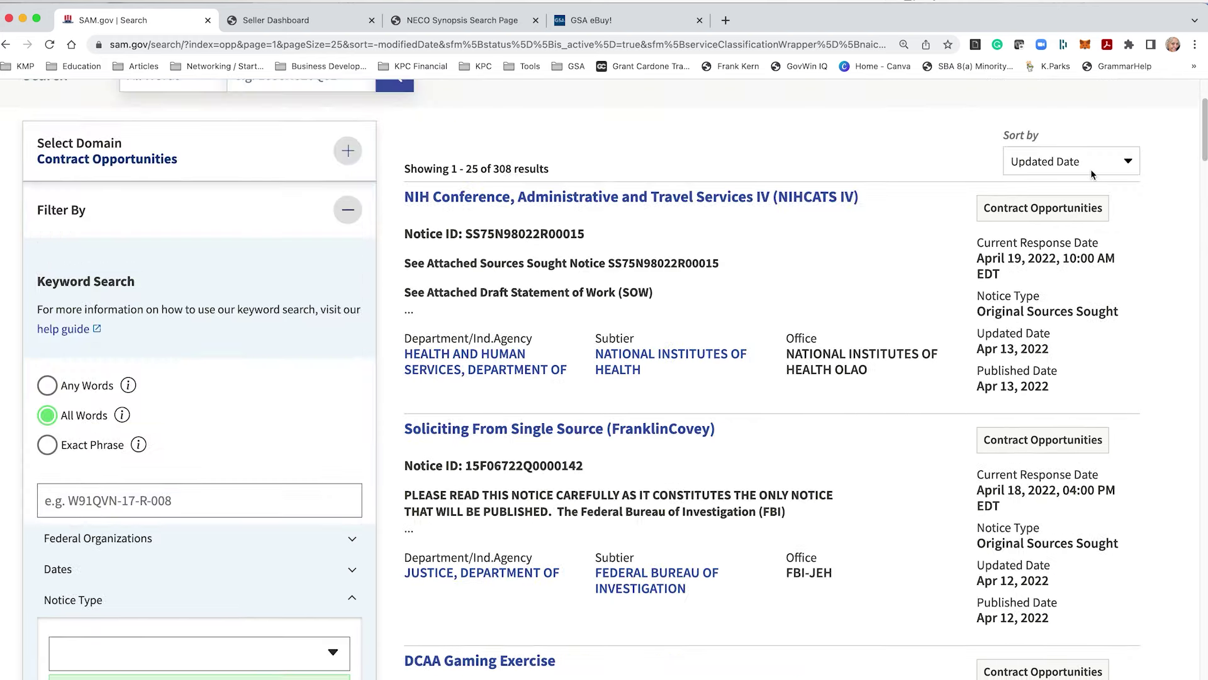
pyautogui.scroll(-6, 340, 660)
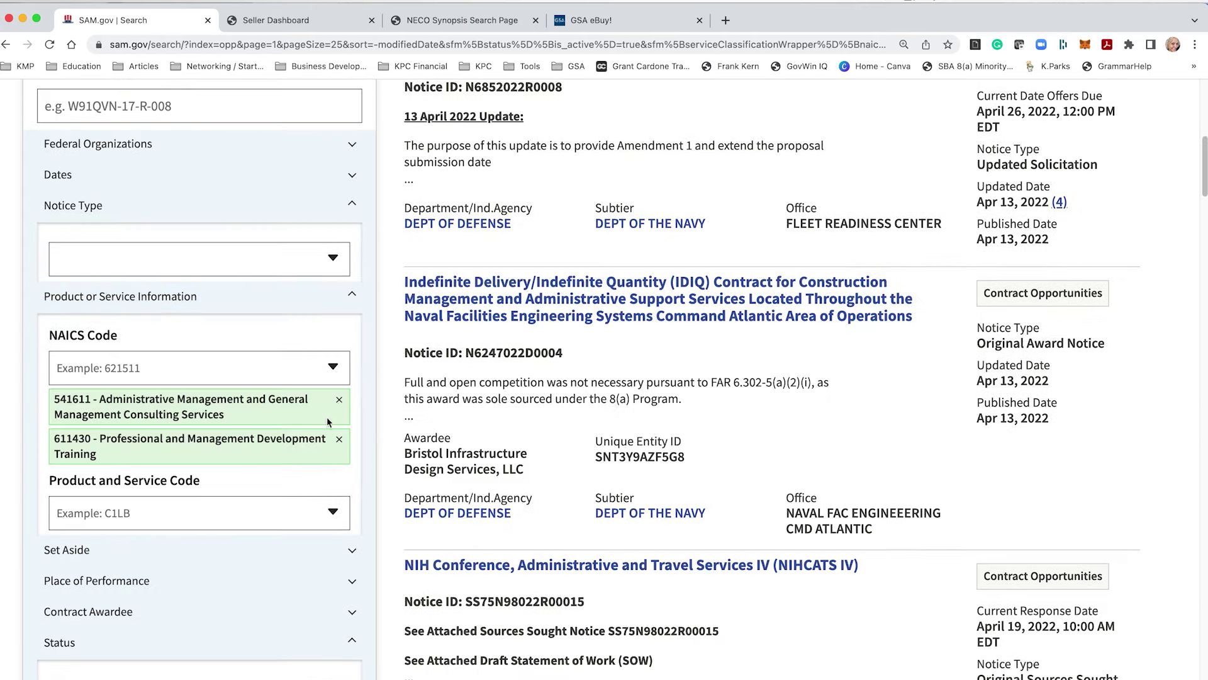
pyautogui.click(340, 401)
# - Remove the 611430 NAICS filter and search for the keyword 'cyber training'
pyautogui.click(341, 403)
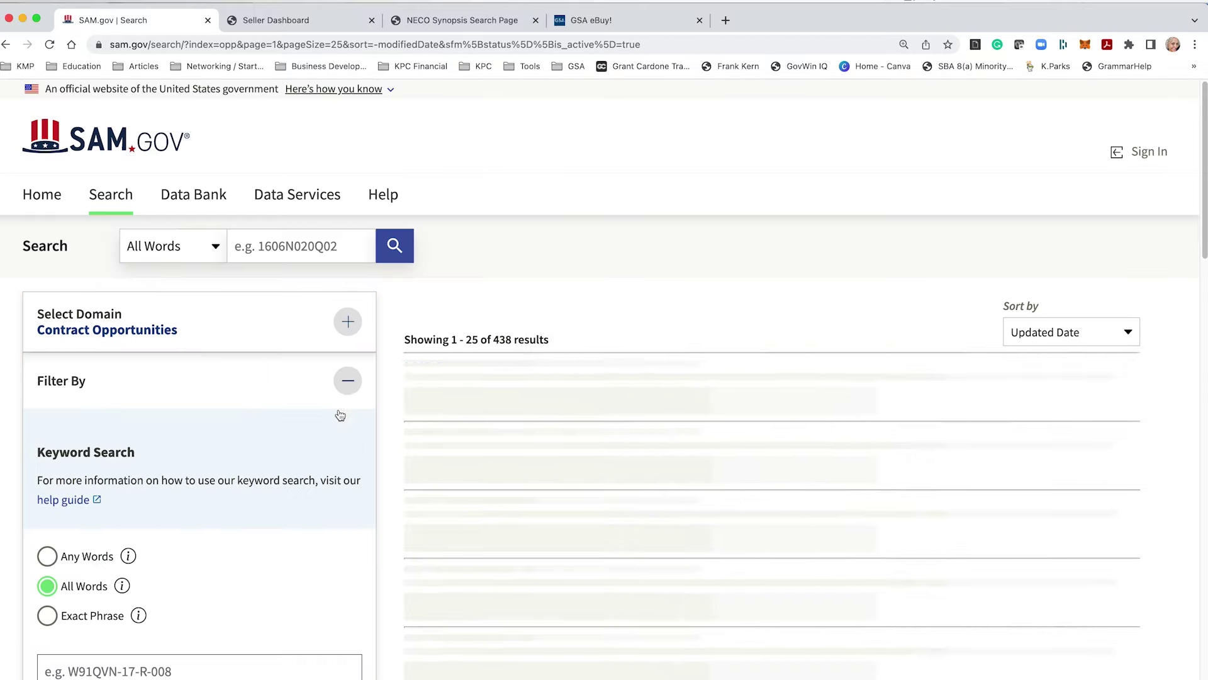
pyautogui.scroll(-1, 105, 545)
pyautogui.click(117, 645)
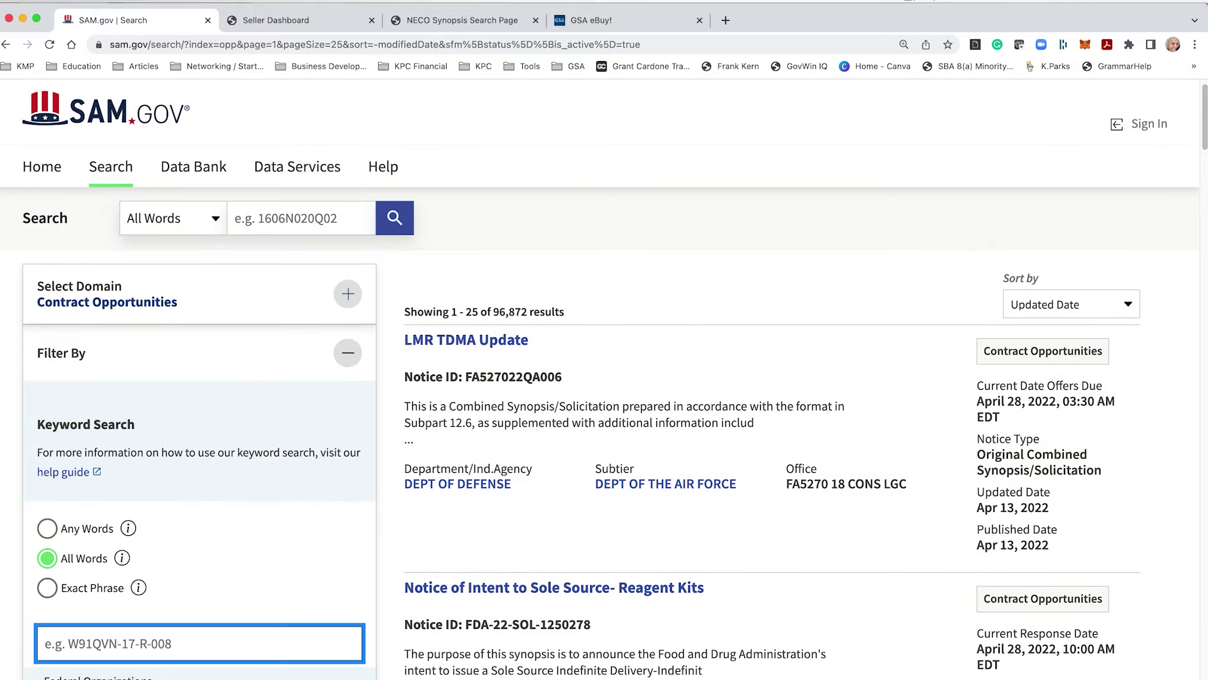
pyautogui.write('cyber training')
pyautogui.press('Return')
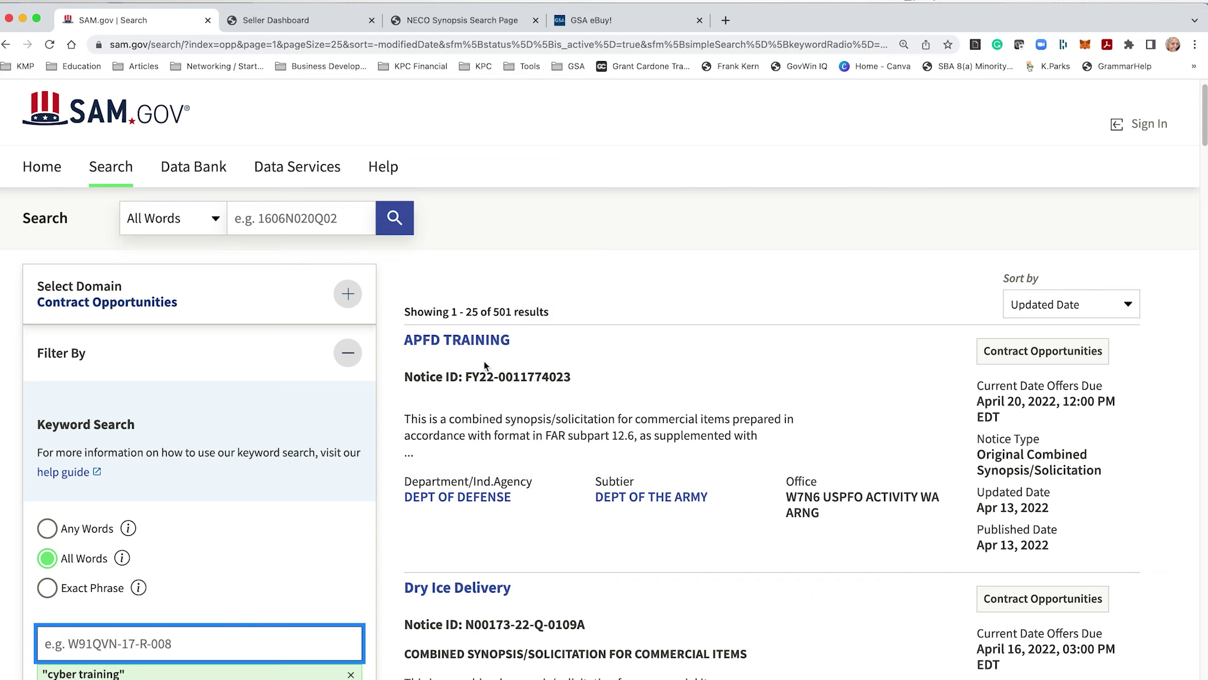
# - Open the APFD TRAINING opportunity and its A2. APFD Training PWS.docx attachment
pyautogui.moveTo(470, 345); pyautogui.dragTo(417, 342)
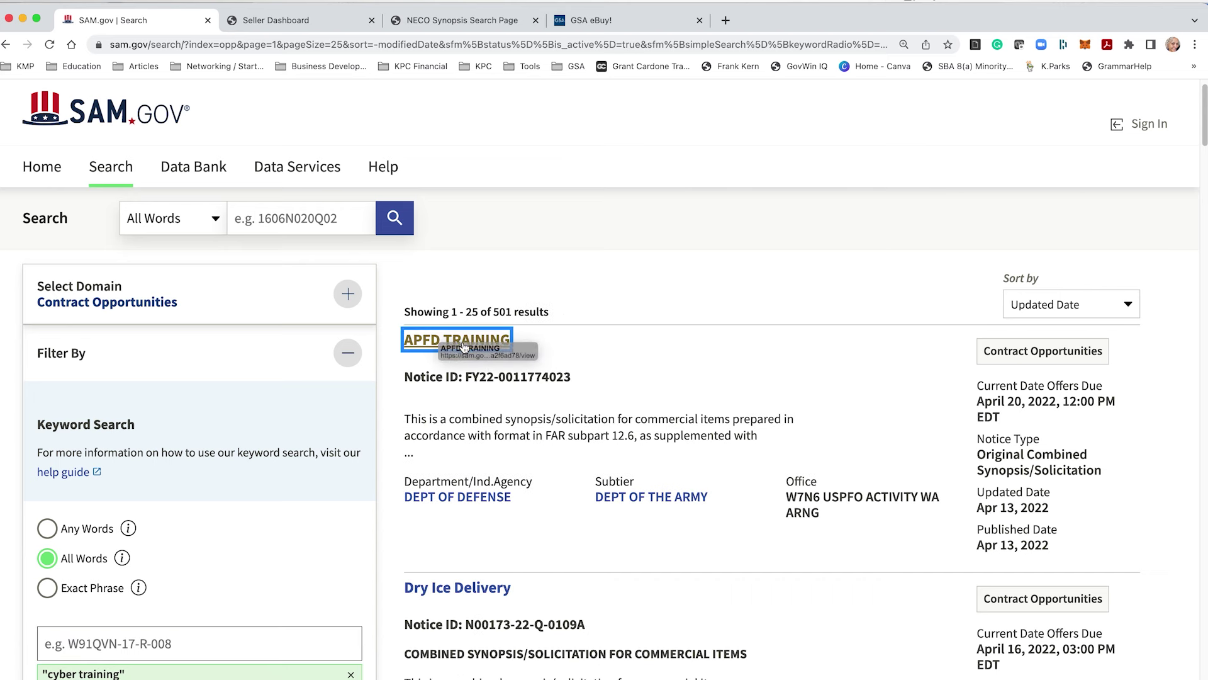
pyautogui.click(426, 341)
pyautogui.scroll(-20, 605, 578)
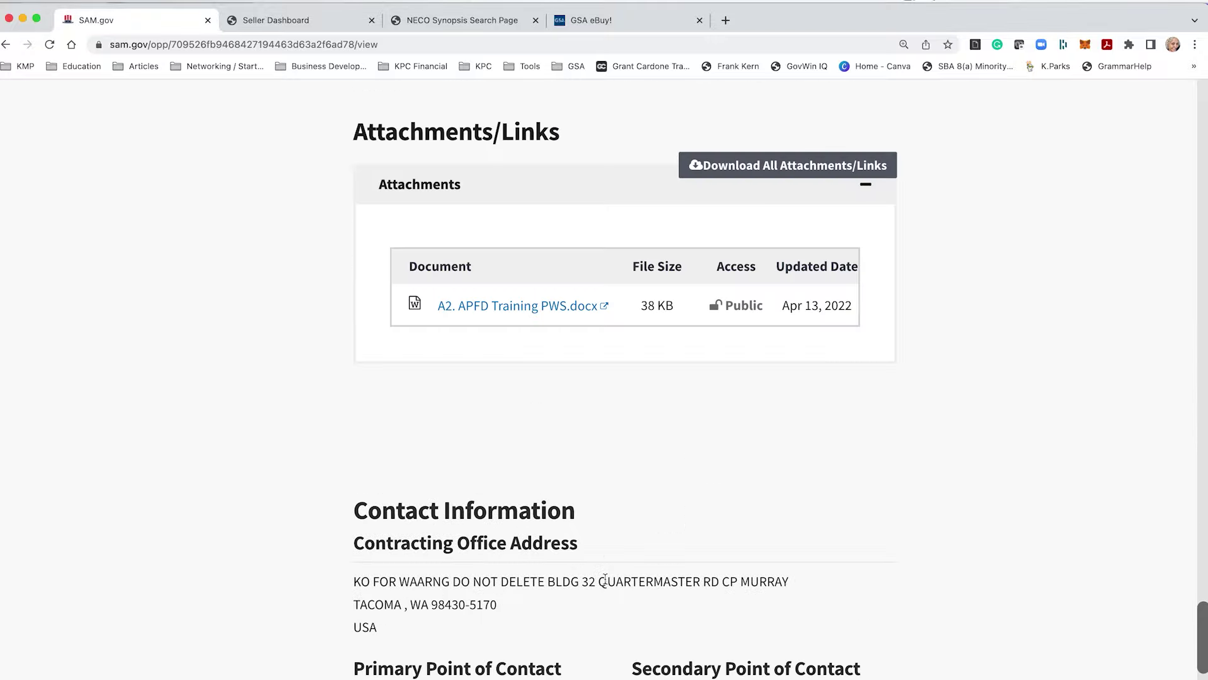
pyautogui.click(485, 306)
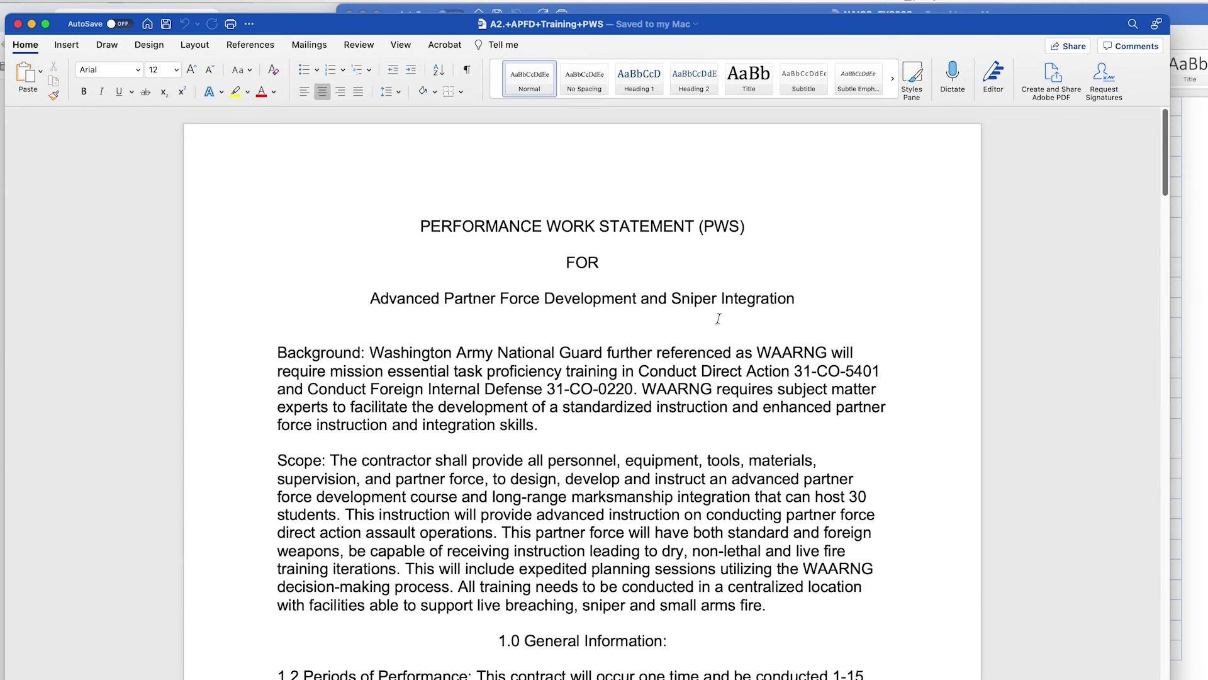
# - Read the APFD Performance Work Statement in Word through 3.3.1 Partner Force Property
pyautogui.scroll(-10, 580, 585)
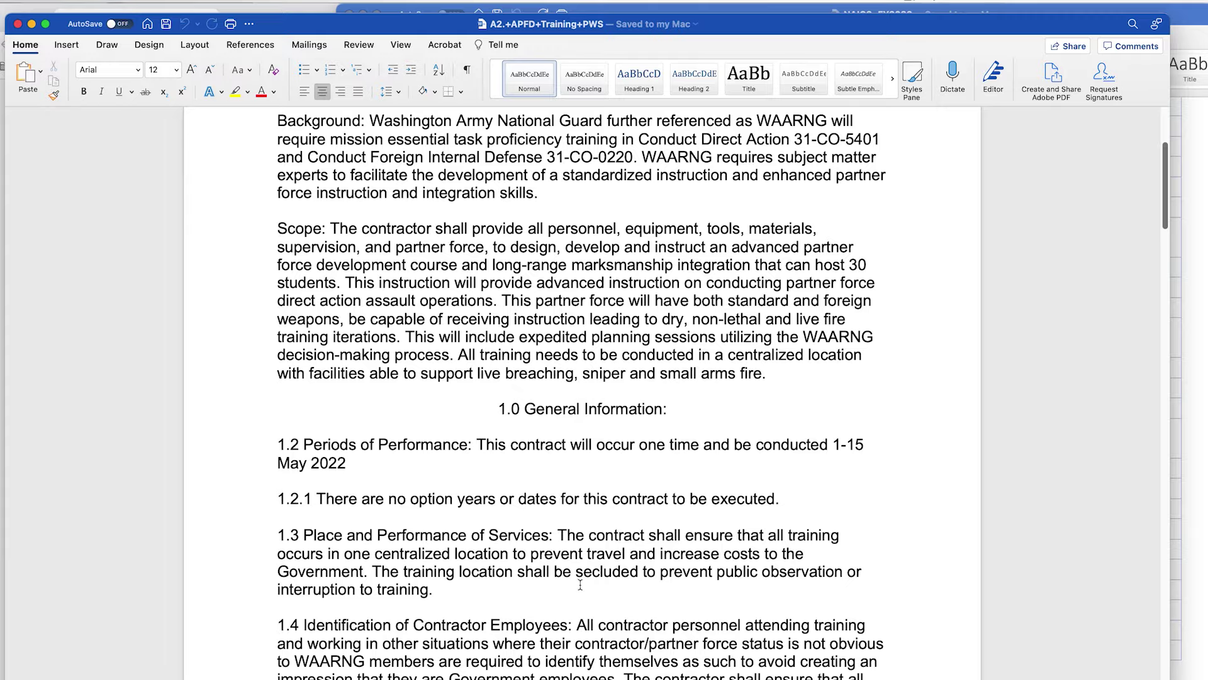
pyautogui.scroll(-12, 581, 589)
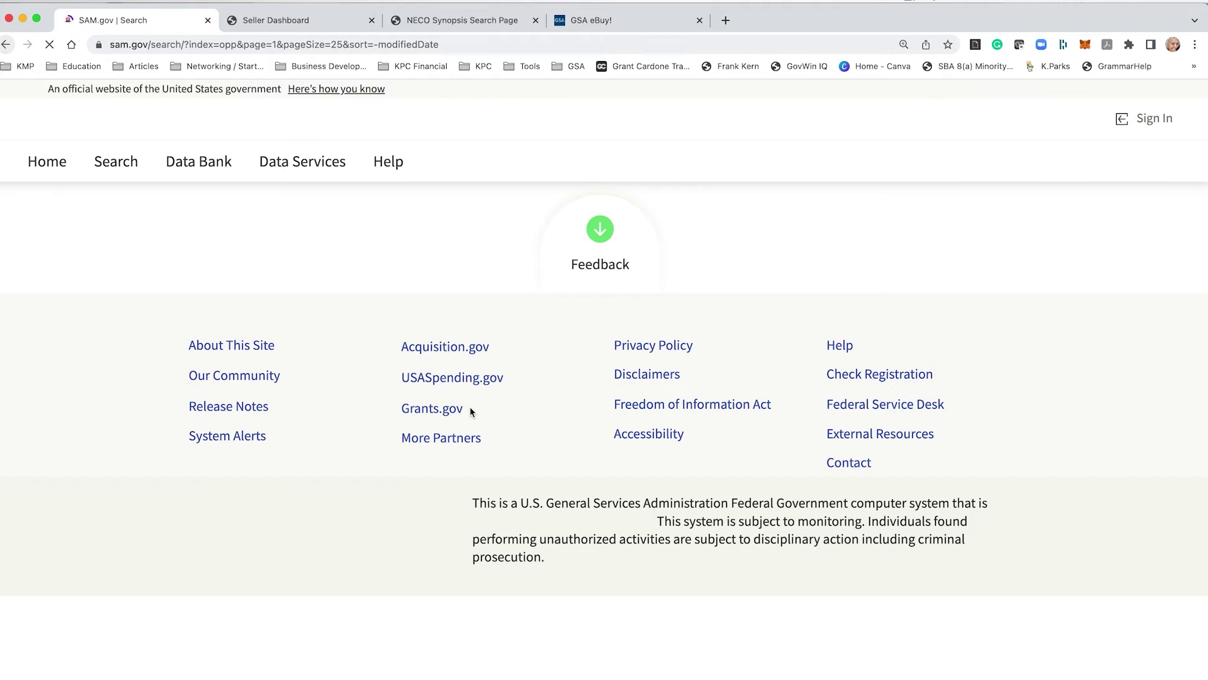
# - Clear the 'cyber training' keyword and enter 'cyber' as the new keyword
pyautogui.scroll(-5, 547, 627)
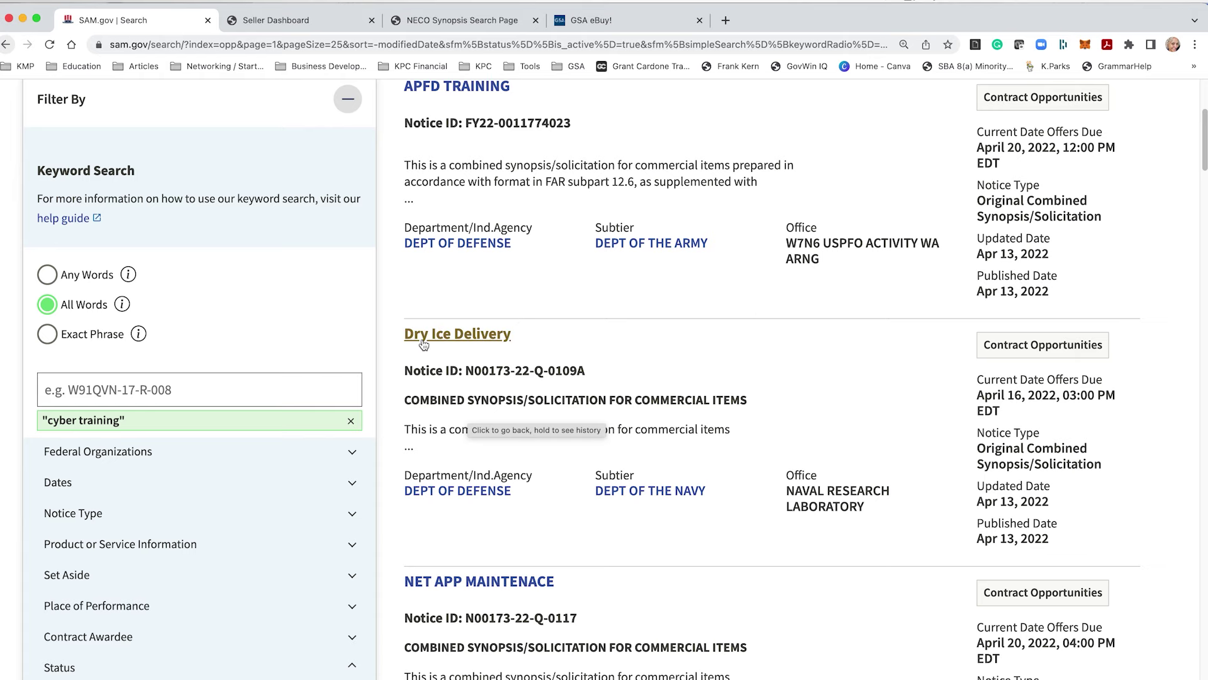
pyautogui.scroll(-5, 798, 603)
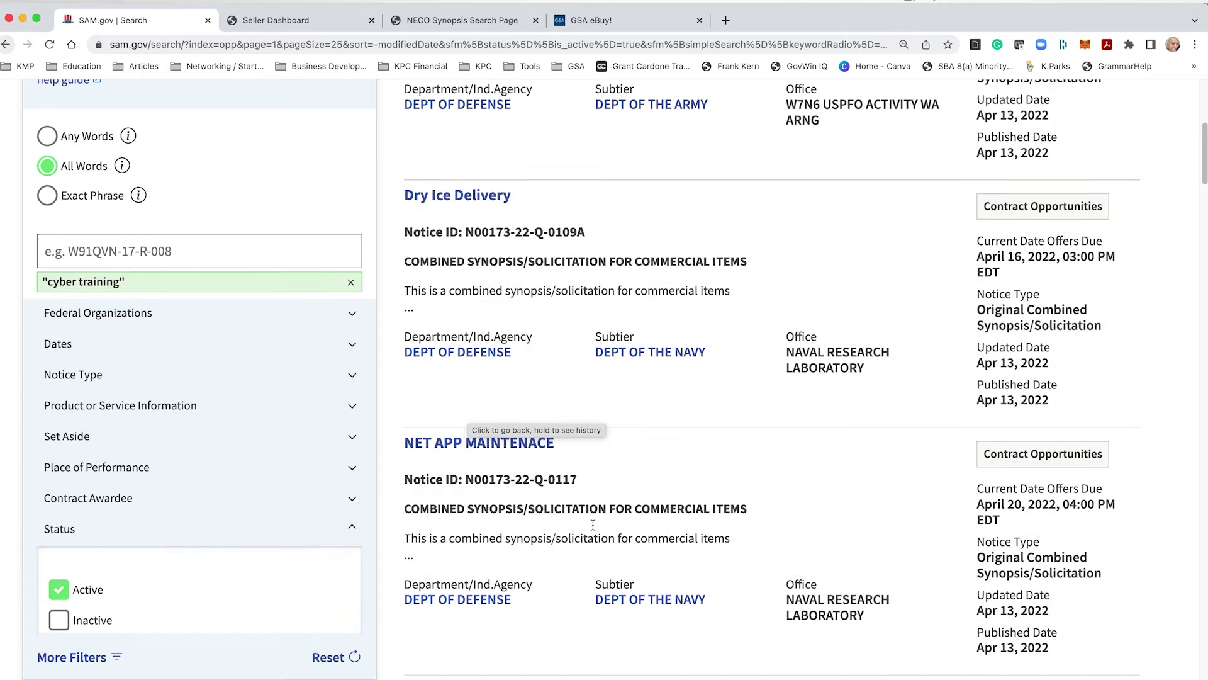
pyautogui.scroll(6, 610, 623)
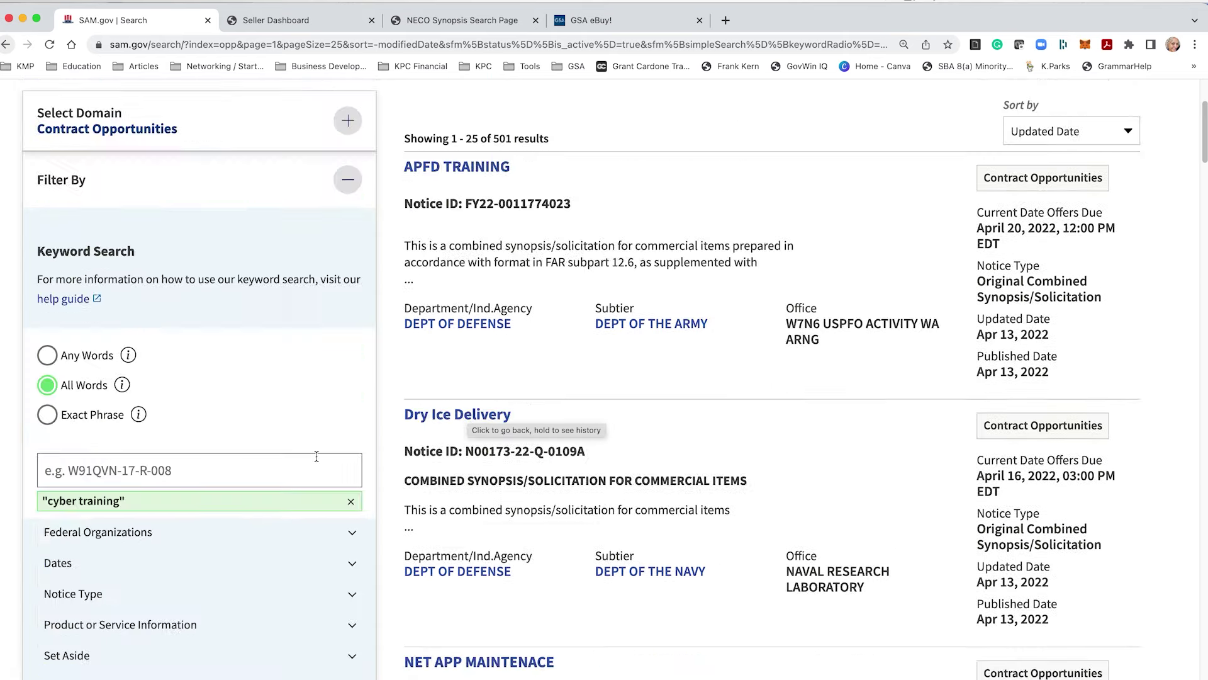
pyautogui.click(350, 501)
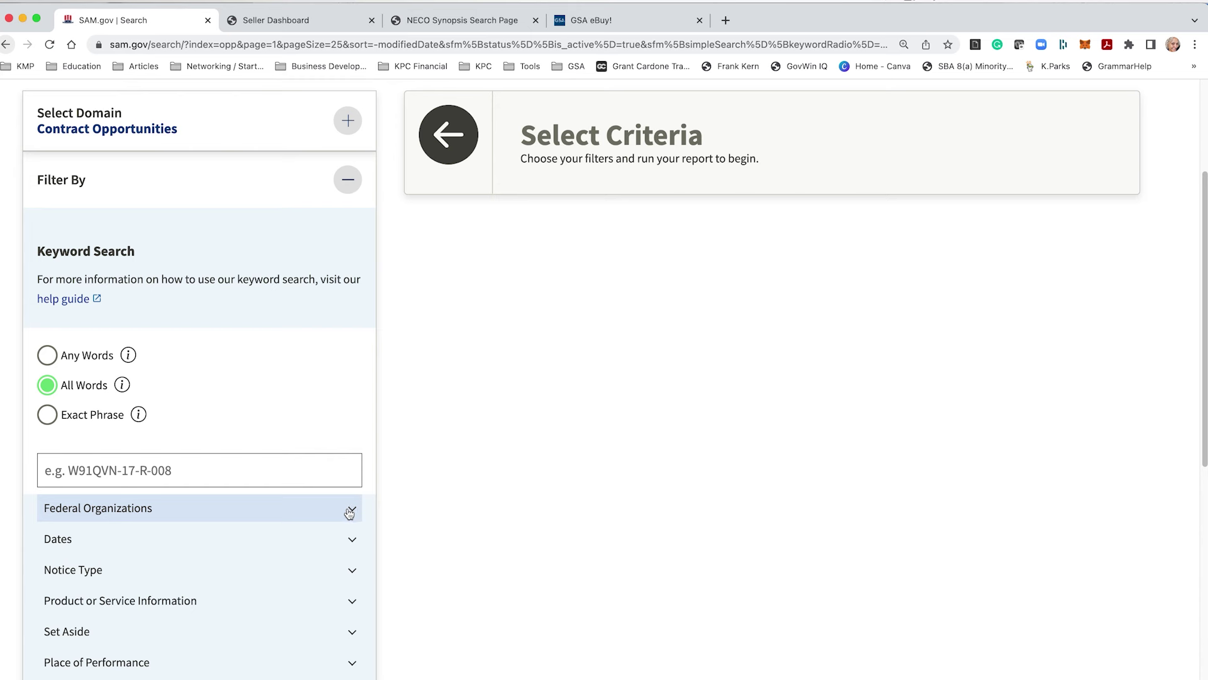
pyautogui.click(294, 471)
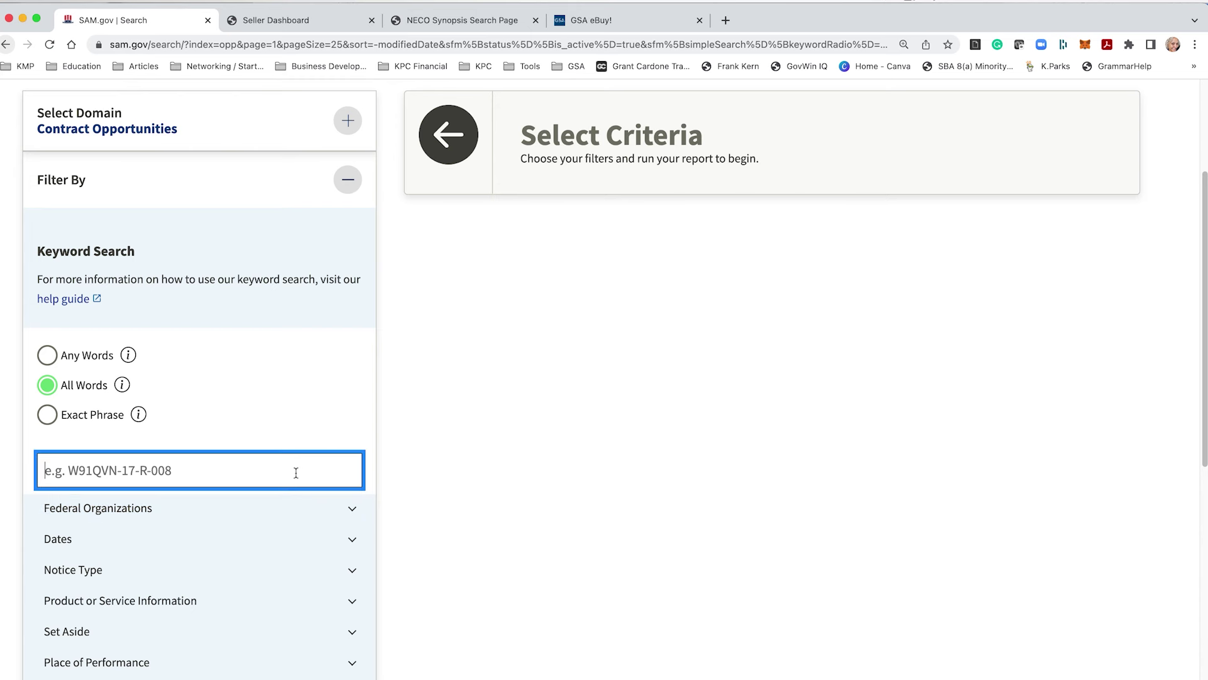
pyautogui.write('cyber')
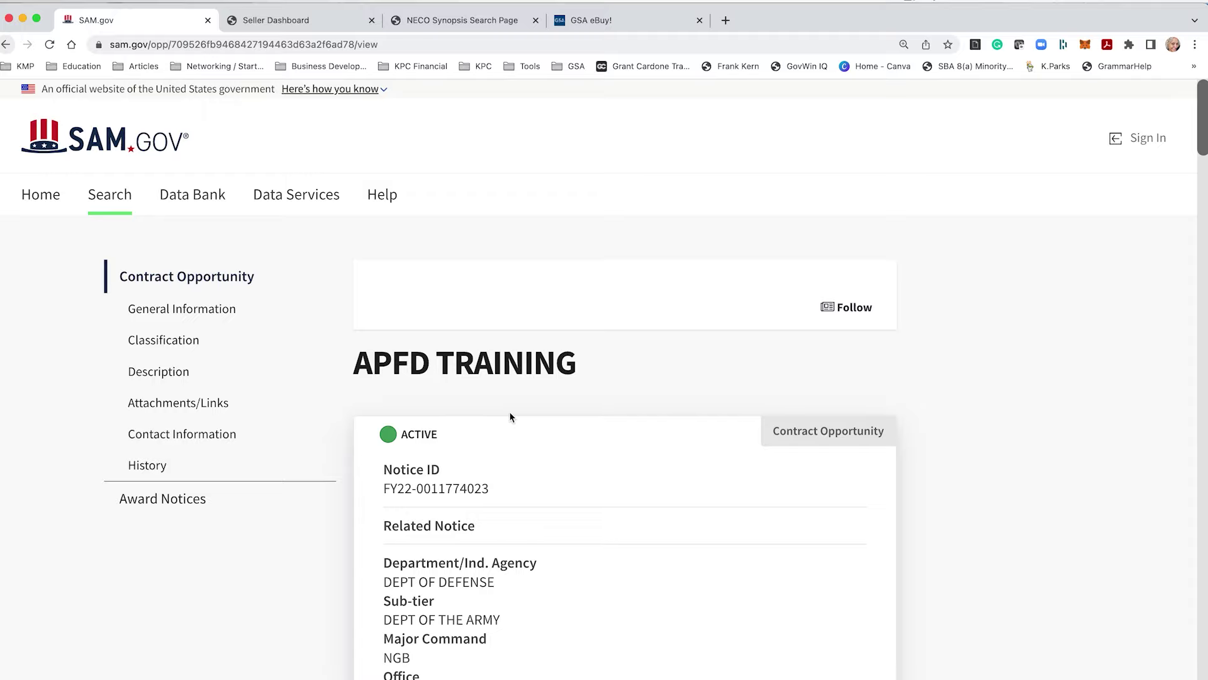
# - Scroll through the APFD TRAINING notice's details and highlight its NAICS code 611699
pyautogui.scroll(-10, 563, 517)
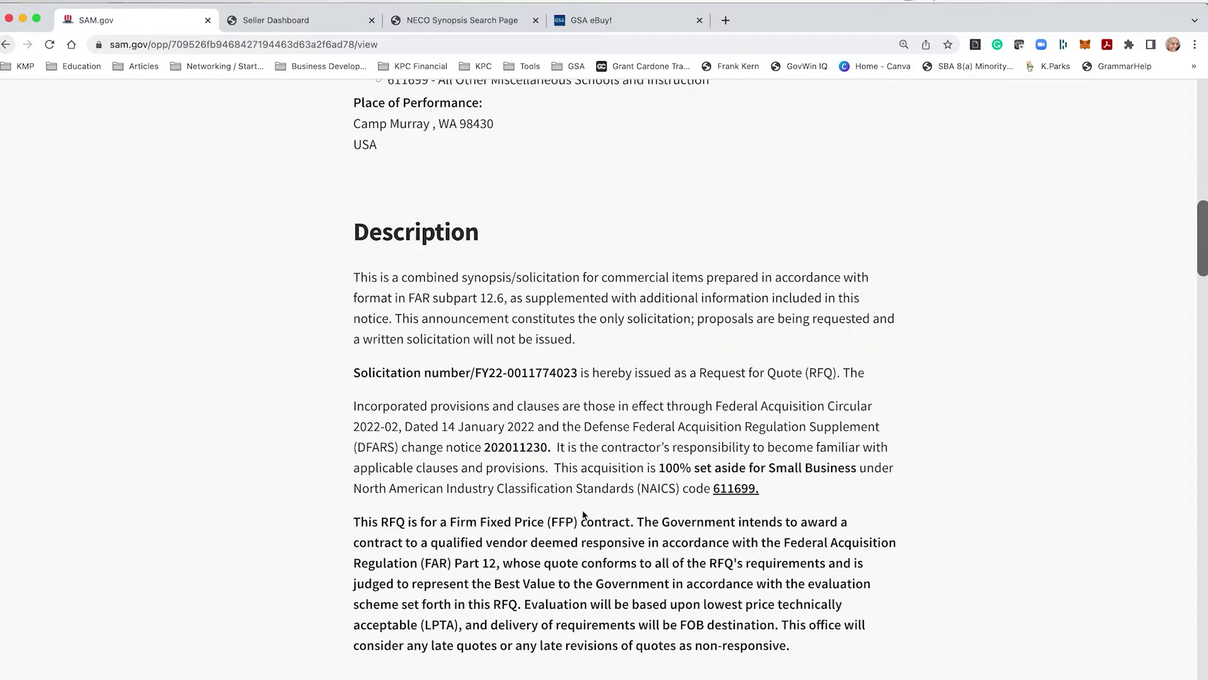
pyautogui.scroll(10, 585, 513)
pyautogui.scroll(-5, 589, 522)
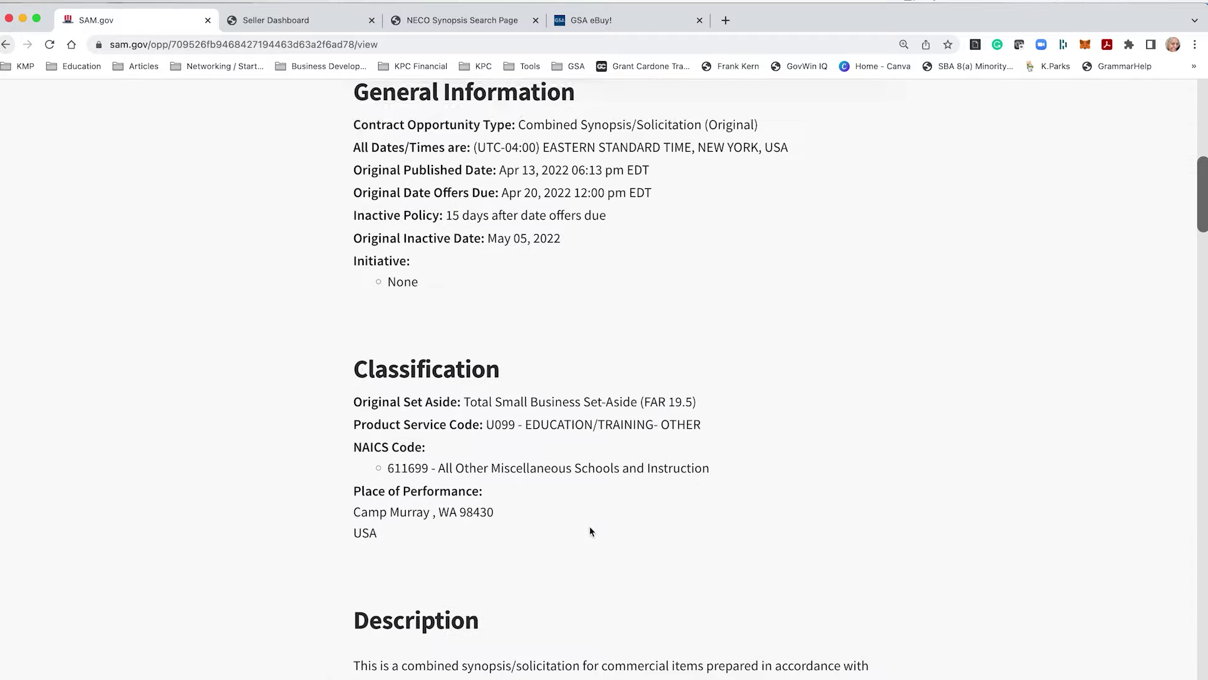
pyautogui.scroll(-10, 589, 526)
pyautogui.scroll(8, 591, 526)
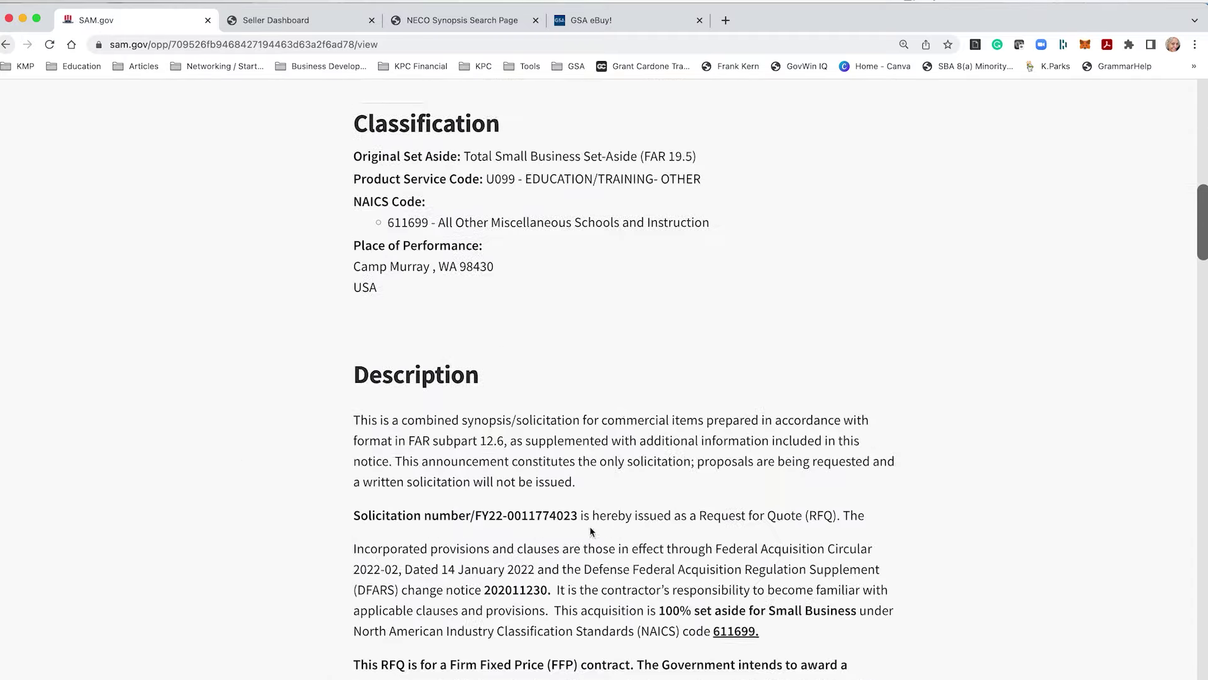
pyautogui.scroll(6, 591, 532)
pyautogui.doubleClick(408, 581)
pyautogui.scroll(-2, 529, 579)
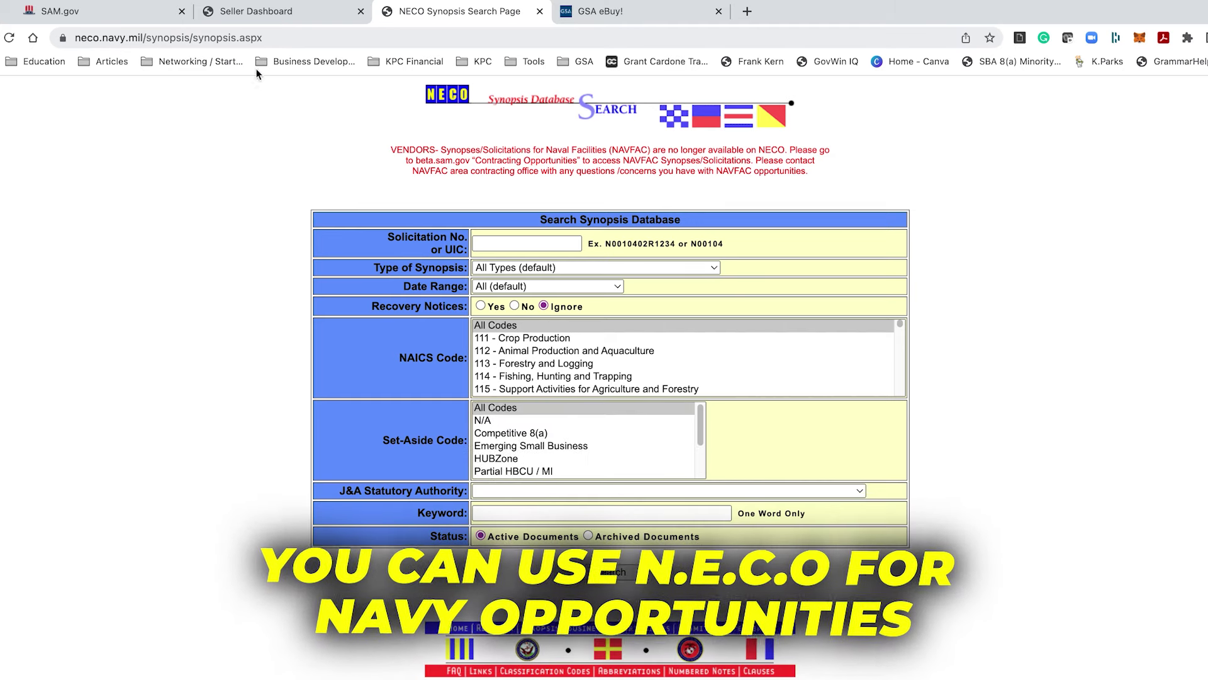
# - Look over NECO's Set-Aside Code list, then return to SAM.gov and go to its home page
pyautogui.scroll(-1, 606, 430)
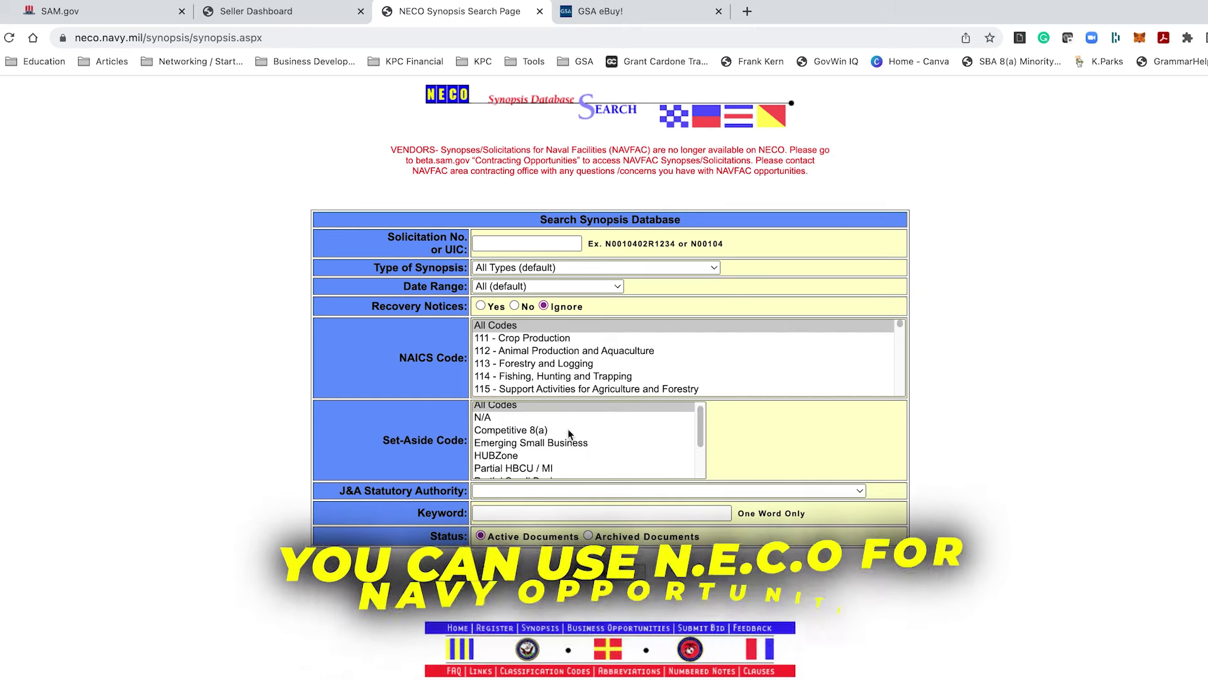
pyautogui.scroll(-3, 568, 431)
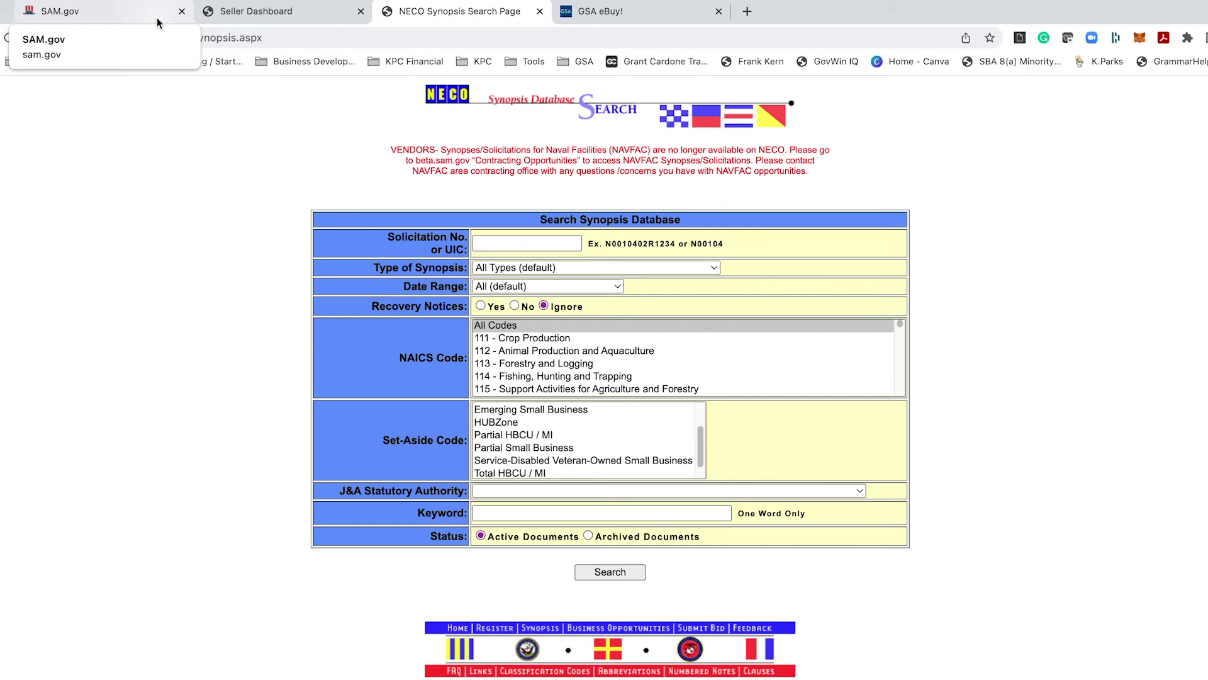
pyautogui.click(144, 20)
pyautogui.scroll(-1, 367, 475)
pyautogui.scroll(15, 367, 475)
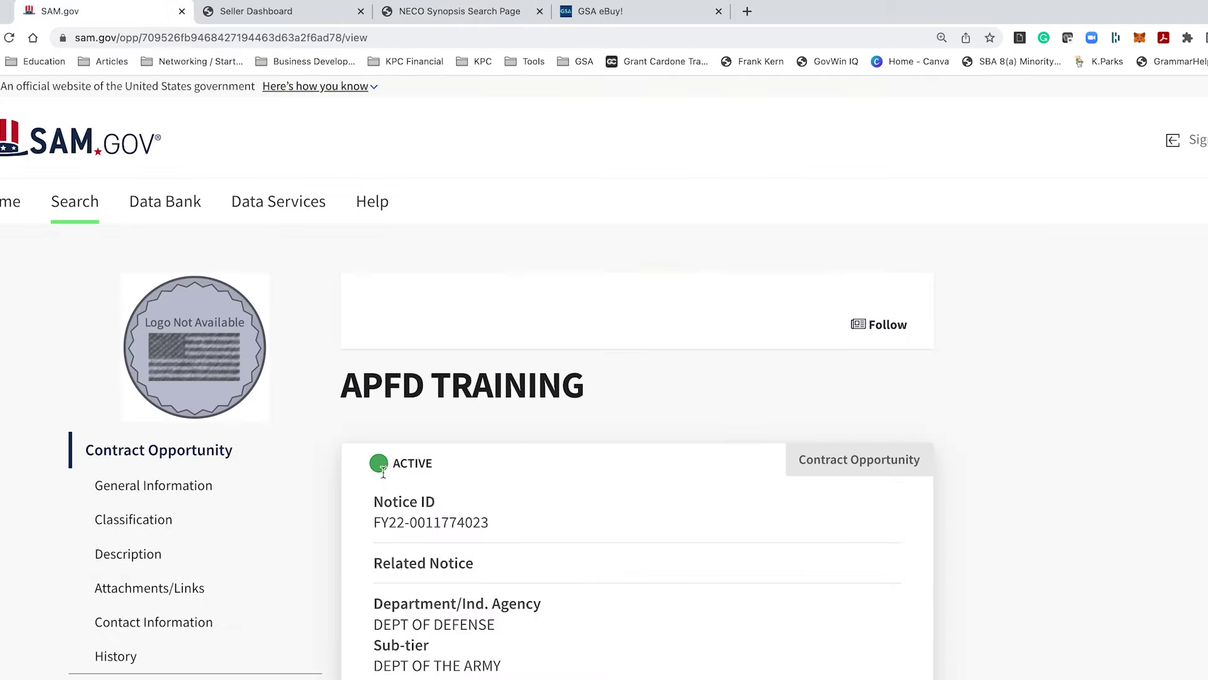
pyautogui.click(106, 134)
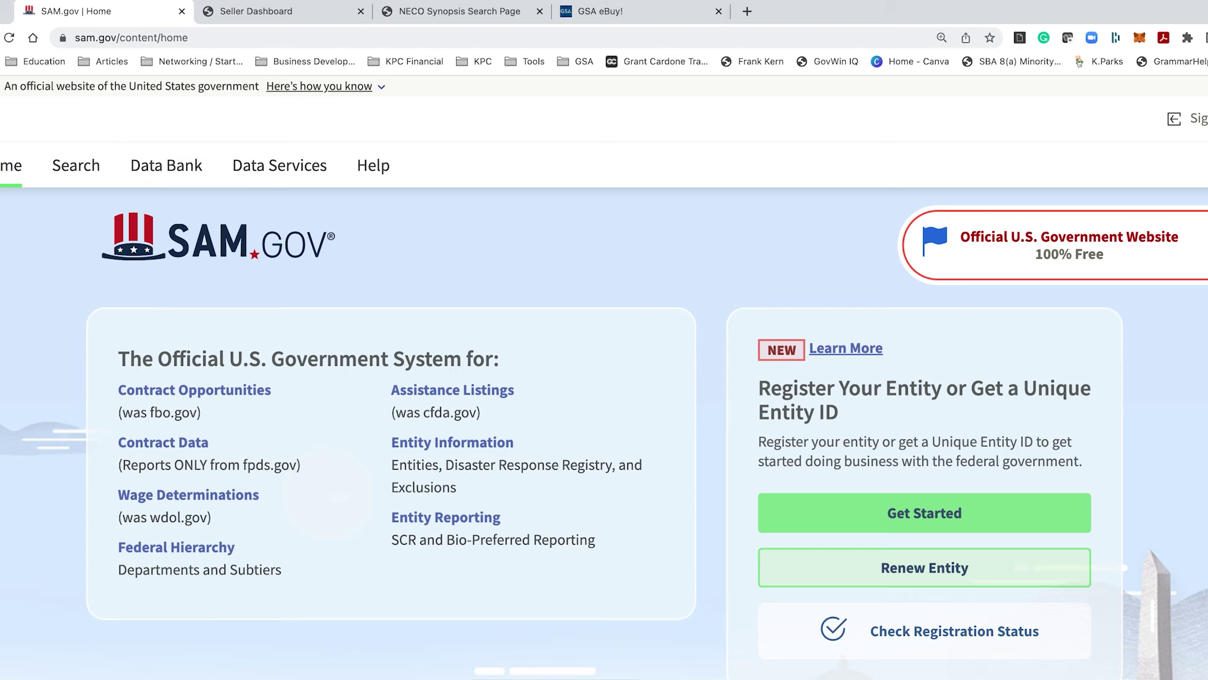
# - Switch between the SAM.gov and NECO tabs, ending on NECO's synopsis search page
pyautogui.click(422, 11)
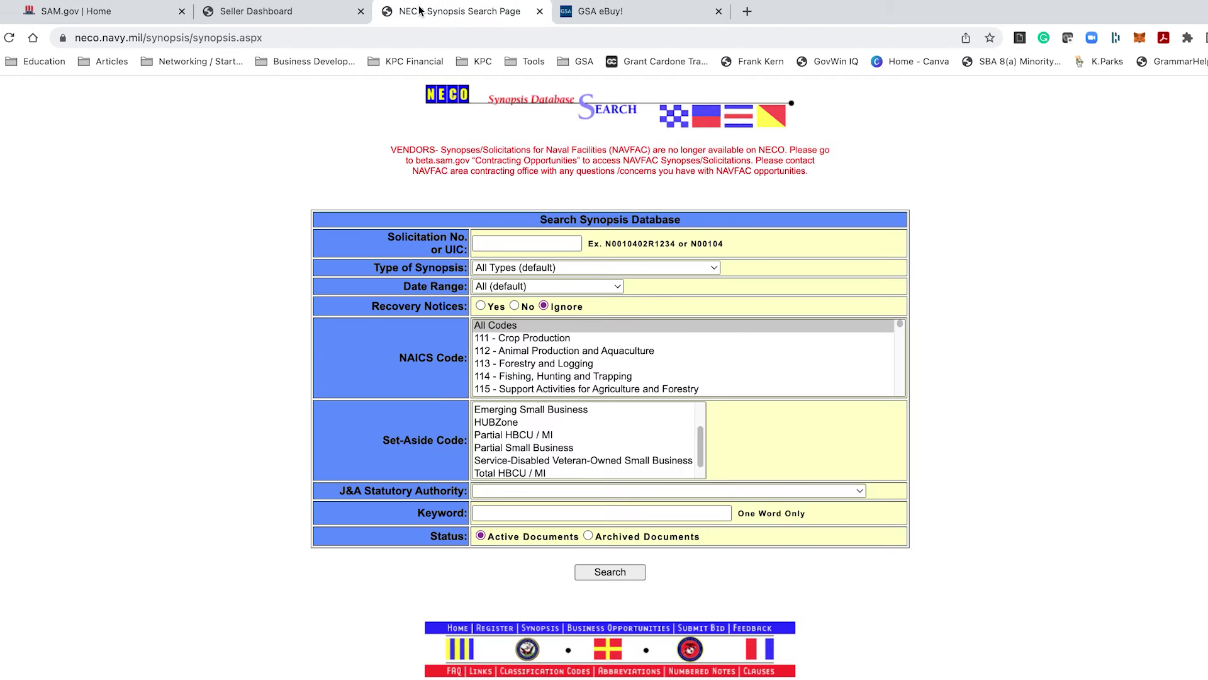
pyautogui.click(85, 19)
pyautogui.click(447, 19)
# - Search NECO synopses with the Partial Small Business set-aside, returning 6 records
pyautogui.scroll(-1, 566, 445)
pyautogui.click(567, 445)
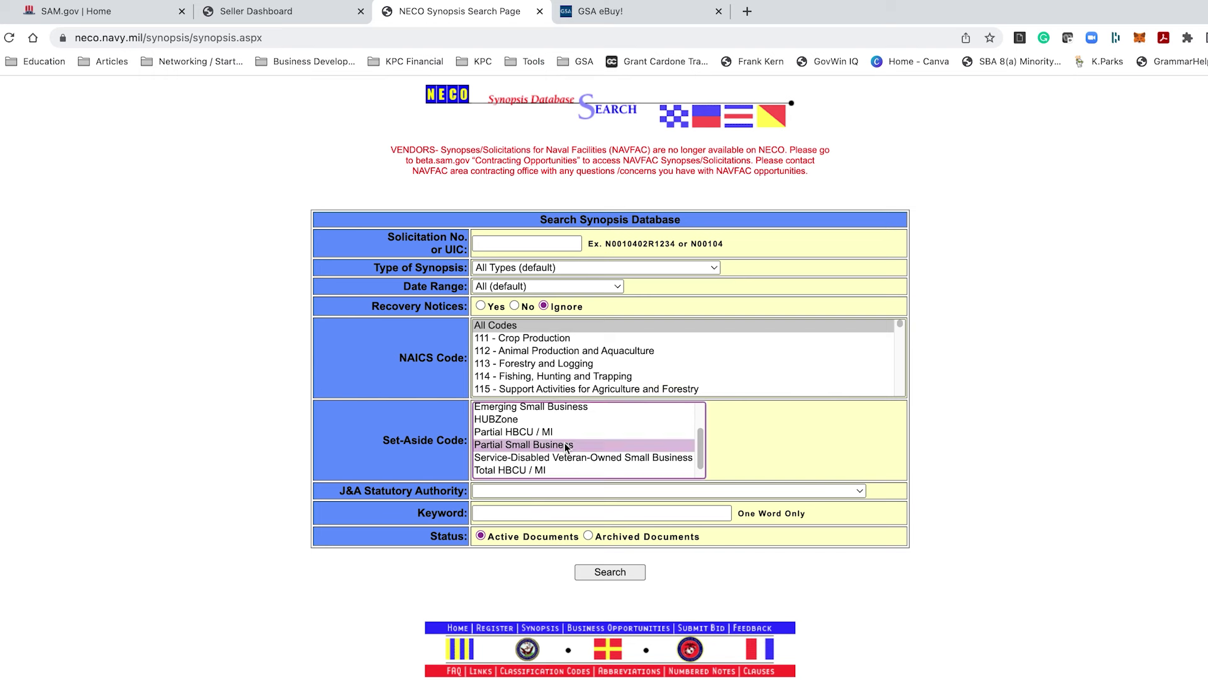
pyautogui.click(554, 410)
pyautogui.click(557, 458)
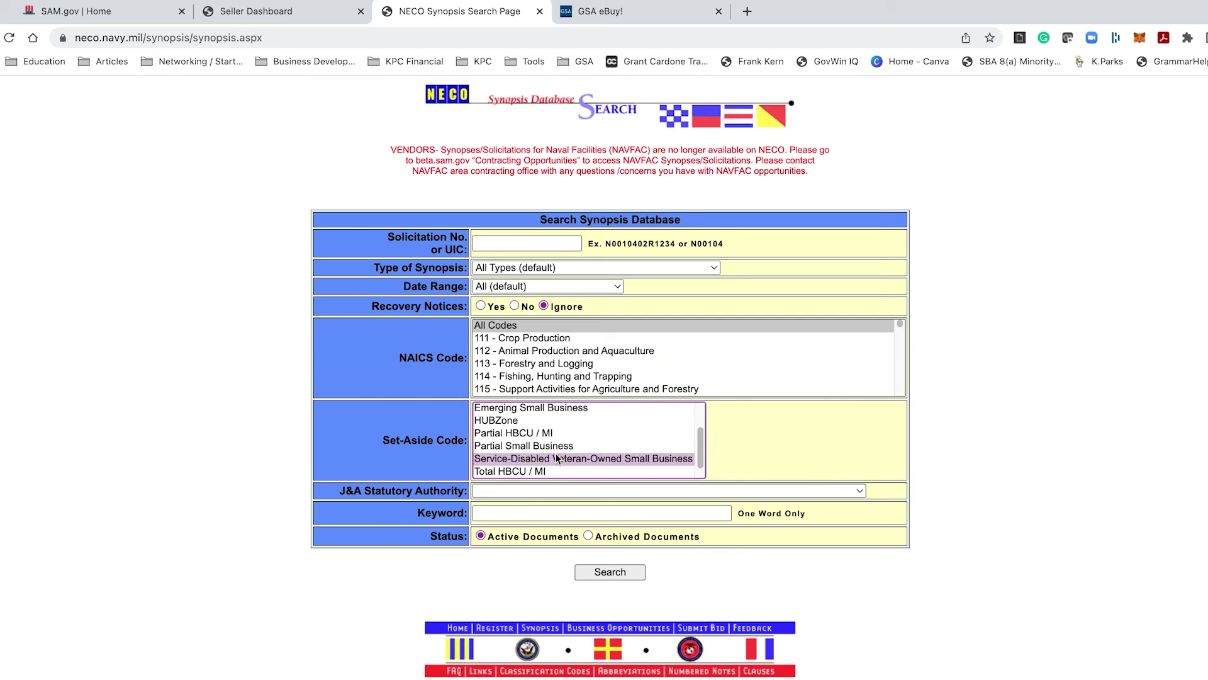
pyautogui.click(551, 446)
pyautogui.click(601, 572)
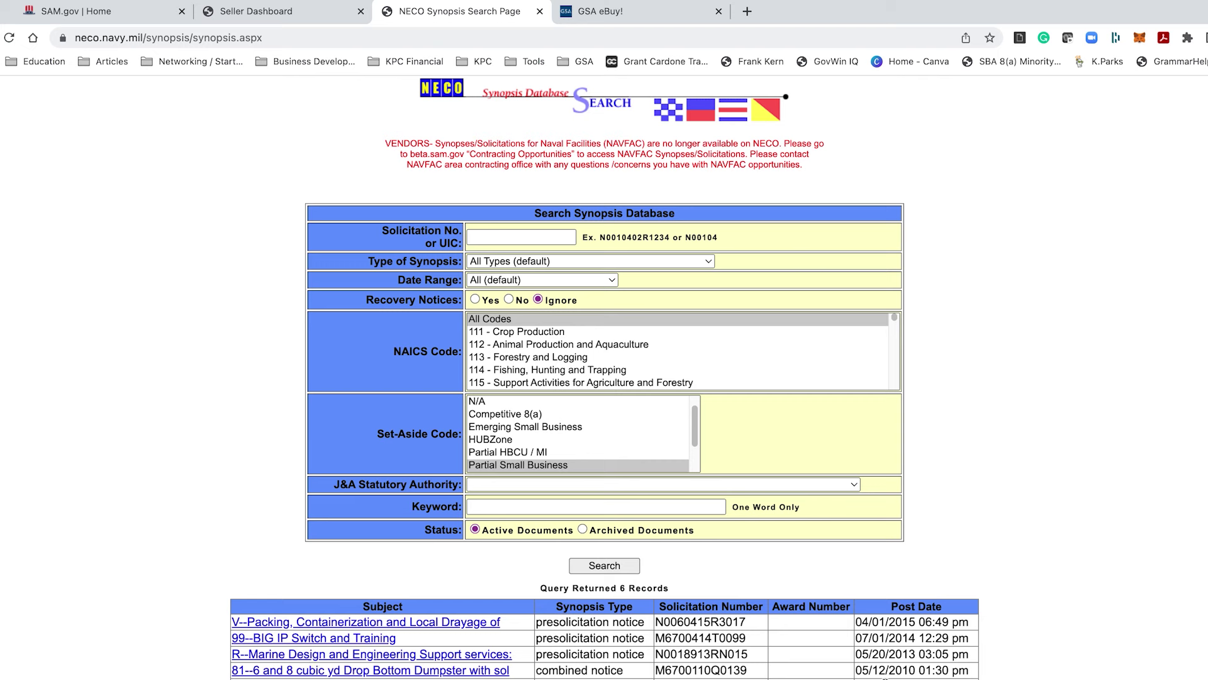
pyautogui.scroll(1, 690, 463)
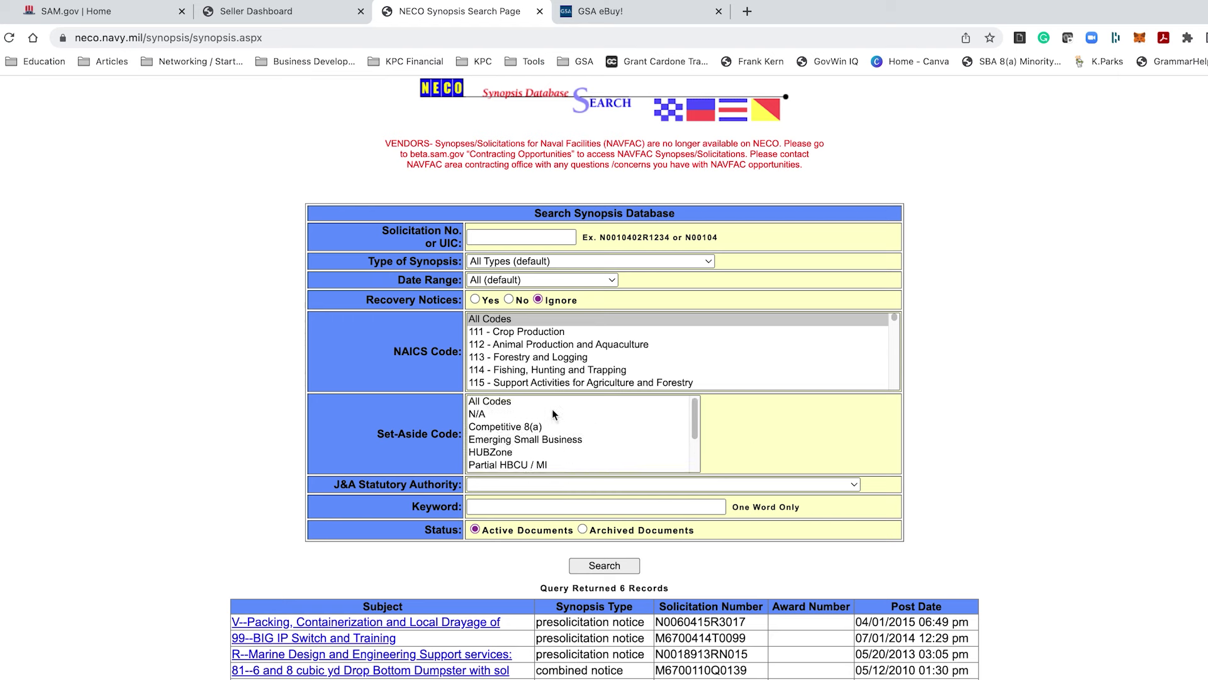
# - Pick a different set-aside code and rerun the NECO synopsis search
pyautogui.click(539, 437)
pyautogui.click(536, 426)
pyautogui.click(601, 570)
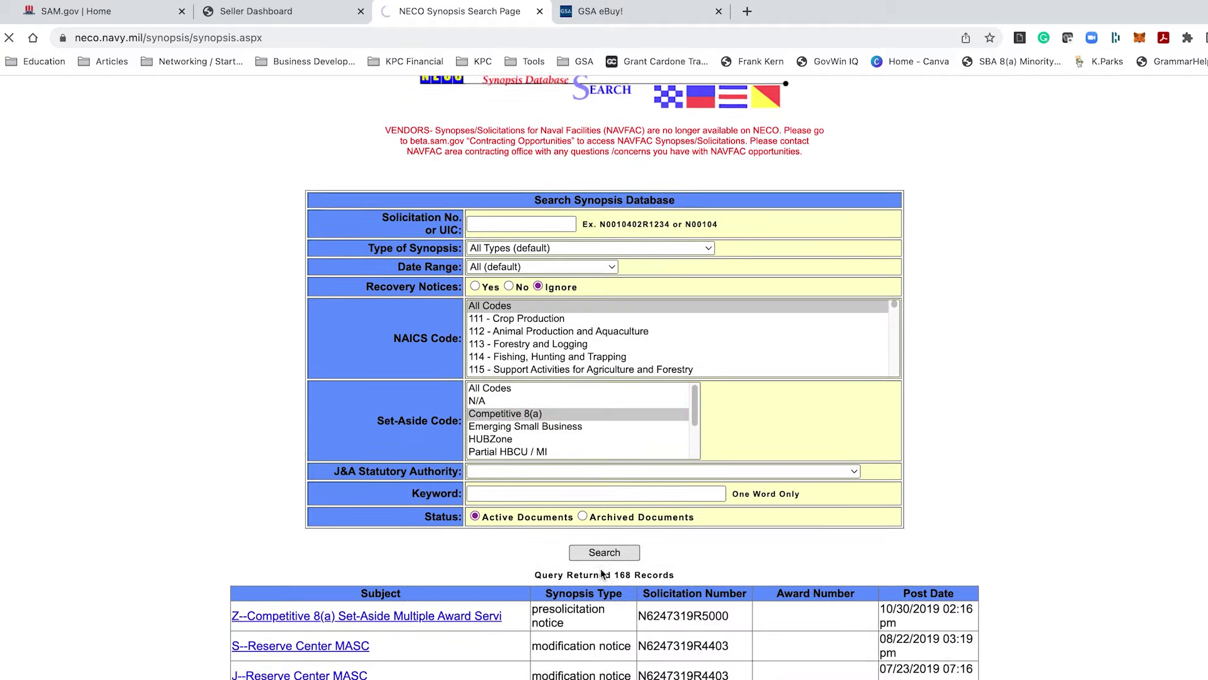
pyautogui.scroll(-10, 985, 633)
pyautogui.scroll(-10, 985, 632)
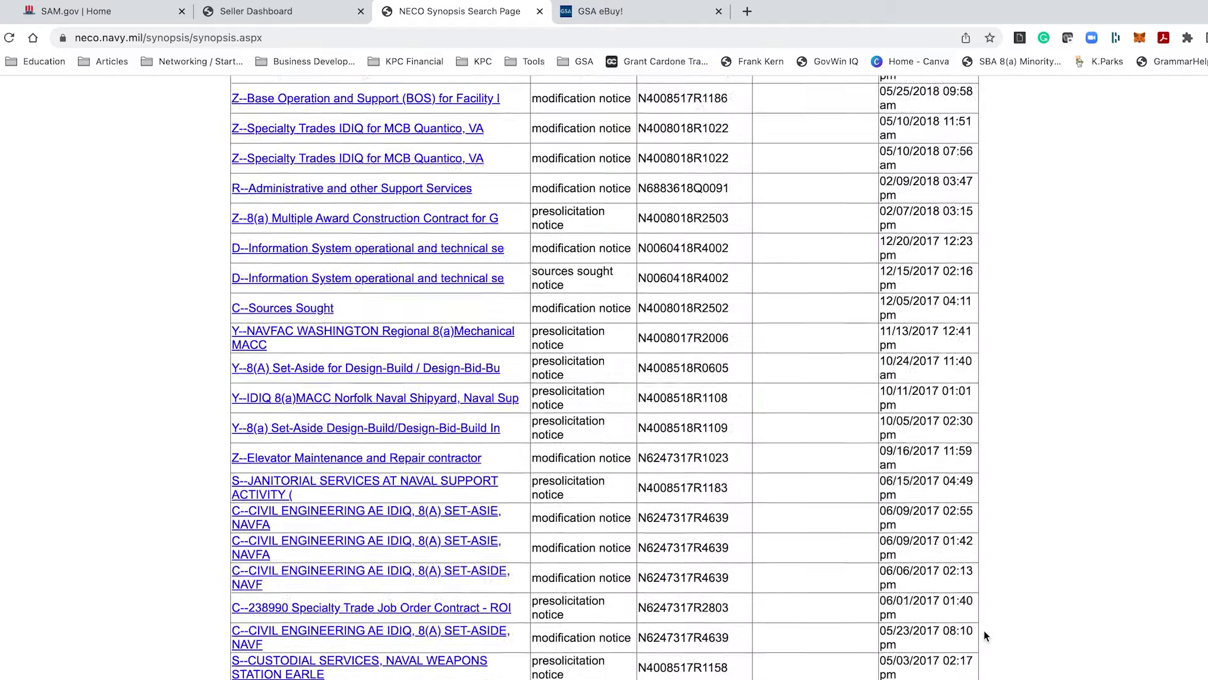
pyautogui.scroll(20, 984, 629)
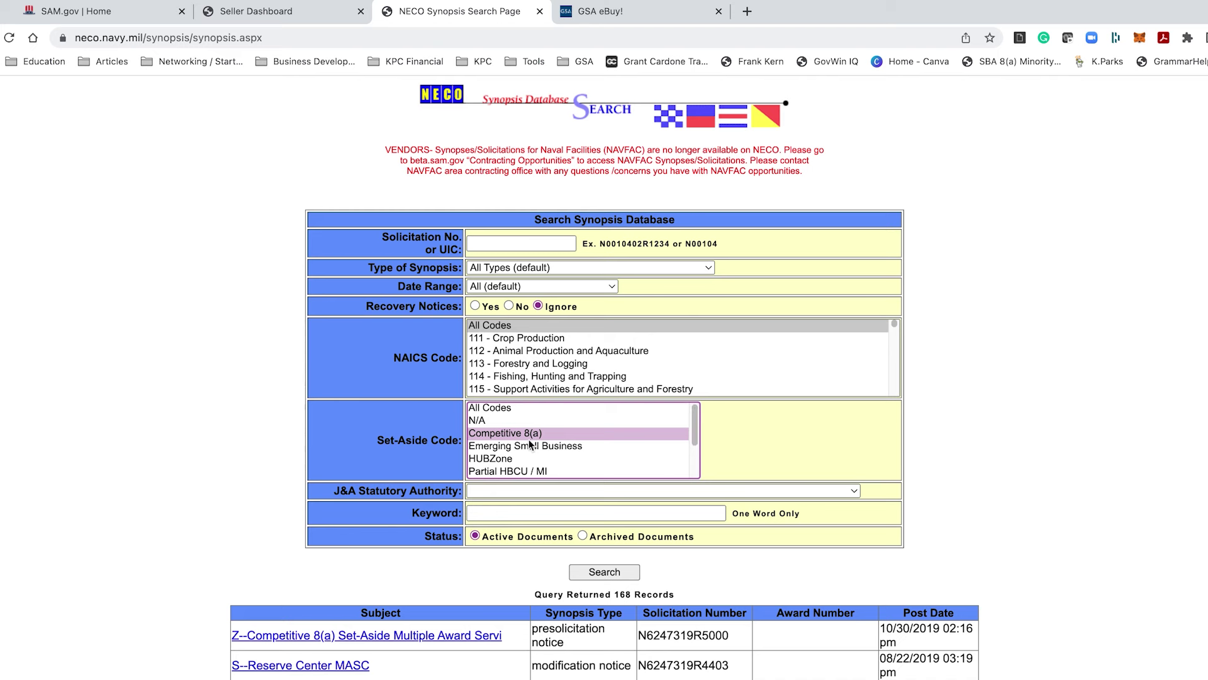
pyautogui.click(585, 572)
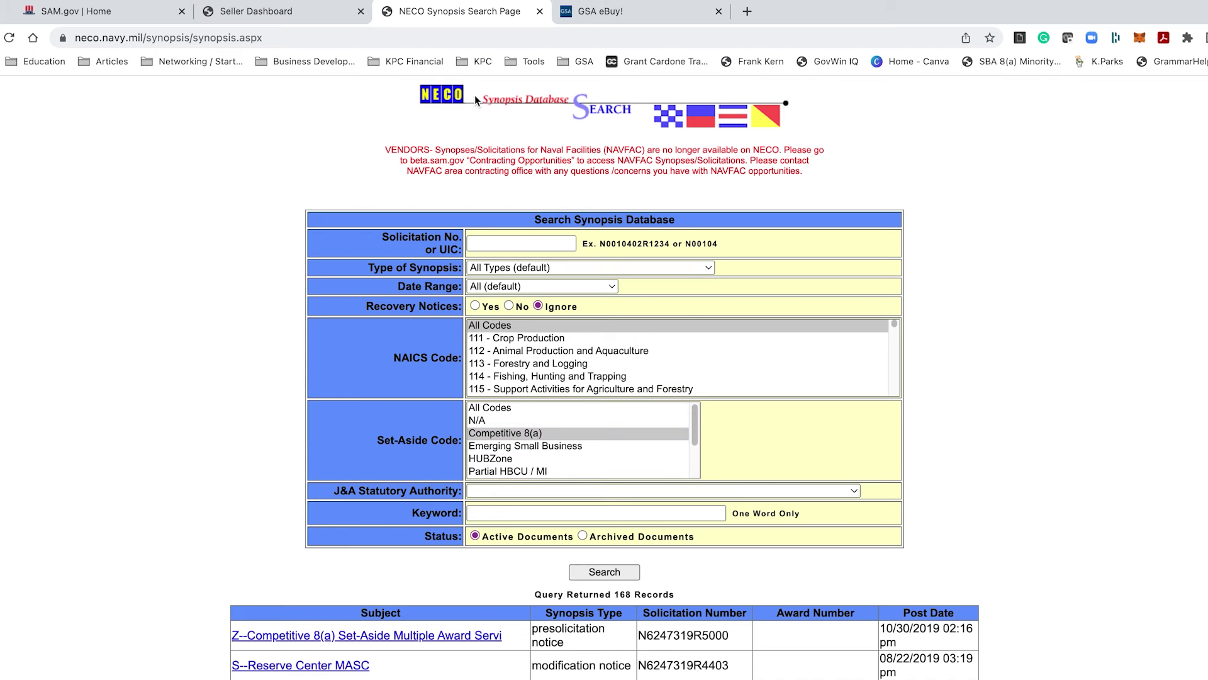
pyautogui.click(491, 458)
pyautogui.click(604, 571)
# - Filter by Partial Small Business, then reset the set-aside filter to All Codes
pyautogui.scroll(-7, 738, 637)
pyautogui.scroll(7, 630, 440)
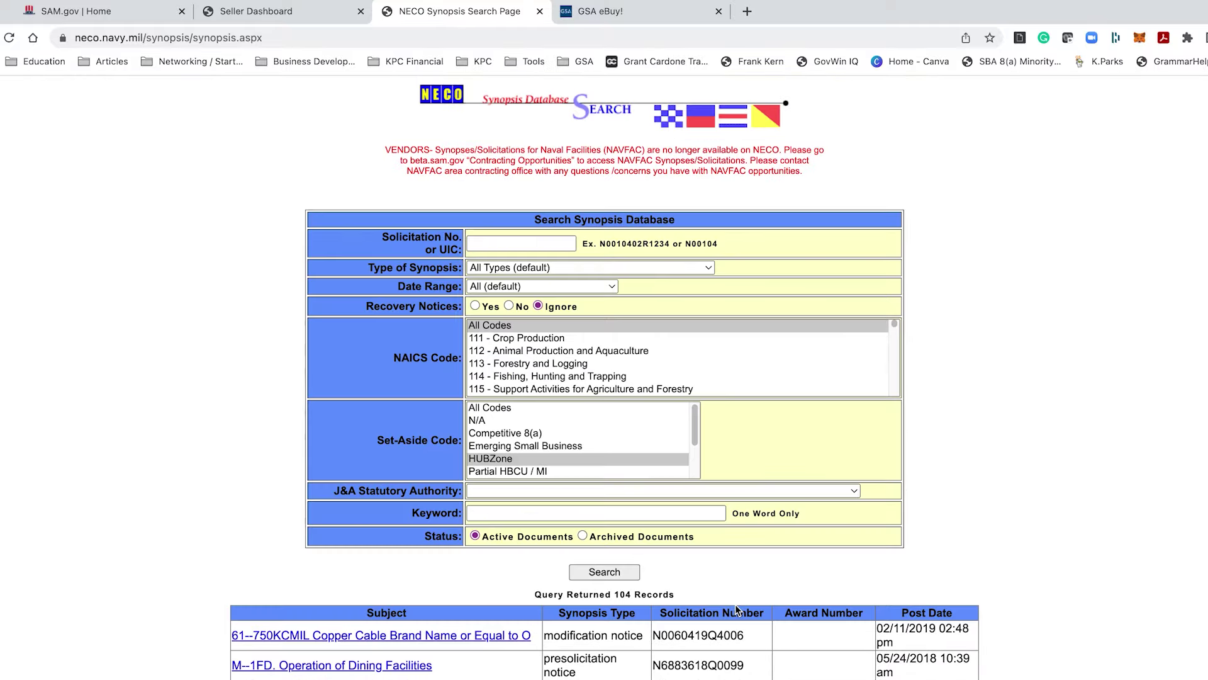
pyautogui.scroll(-2, 543, 474)
pyautogui.scroll(2, 491, 414)
pyautogui.scroll(-3, 492, 415)
pyautogui.click(508, 435)
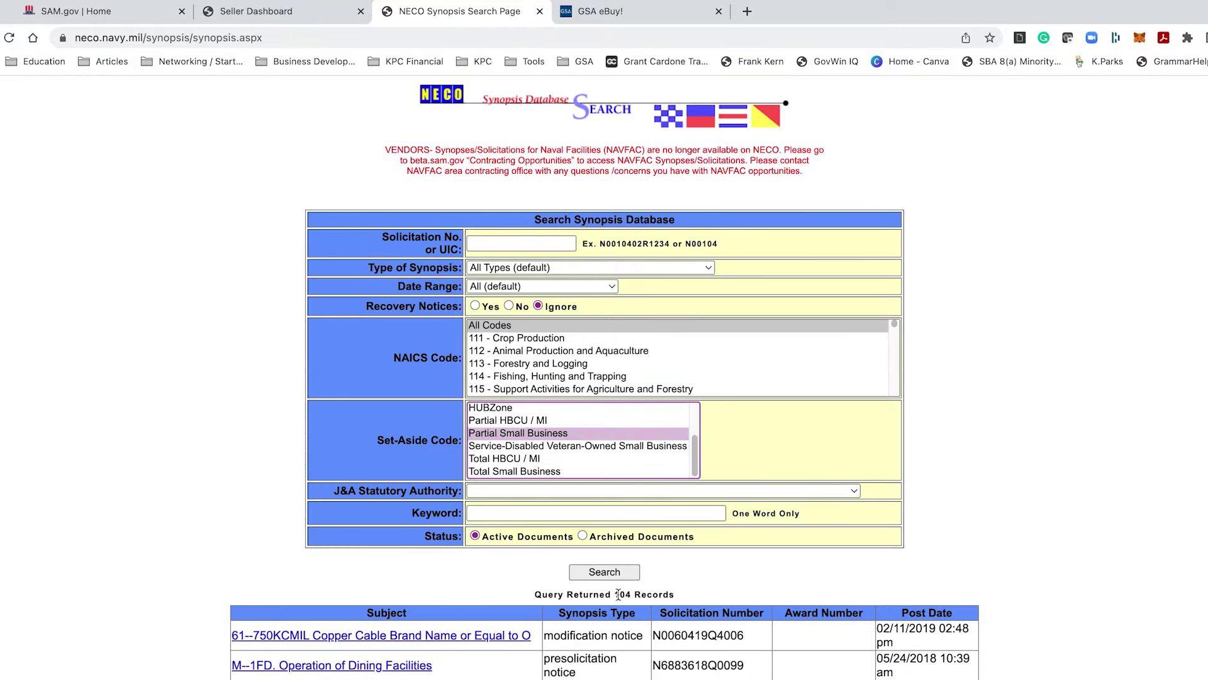
pyautogui.click(604, 572)
pyautogui.scroll(3, 580, 442)
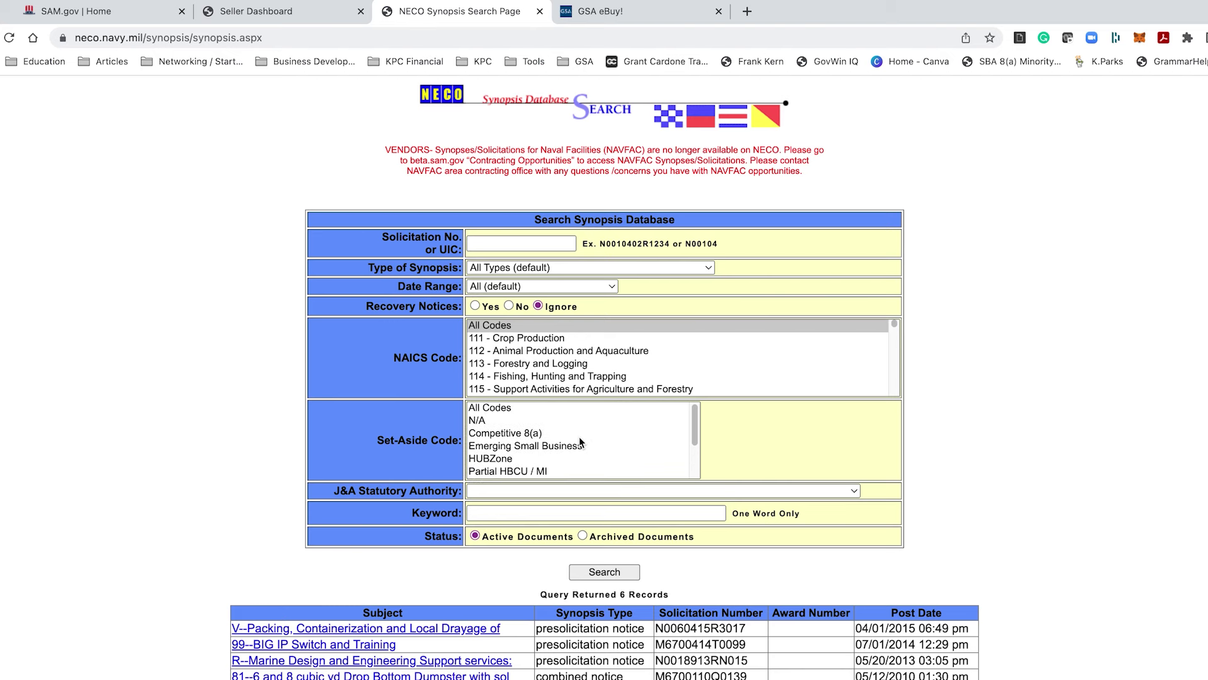
pyautogui.scroll(-3, 541, 446)
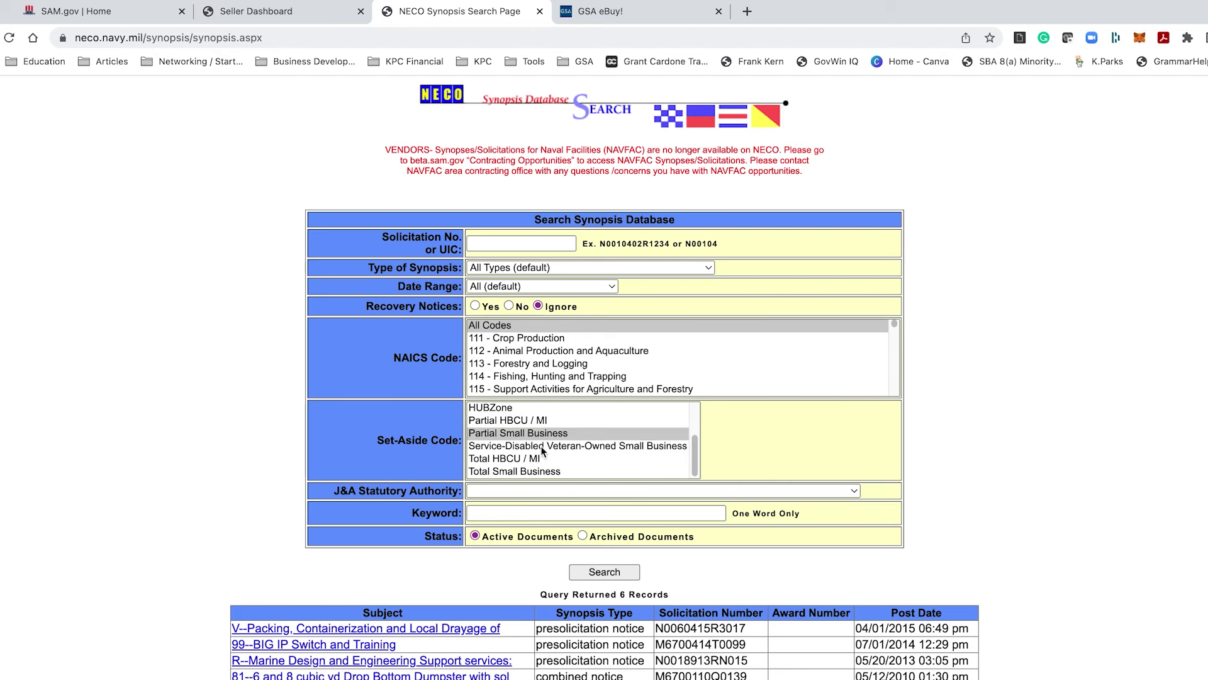
pyautogui.scroll(3, 539, 455)
pyautogui.click(514, 409)
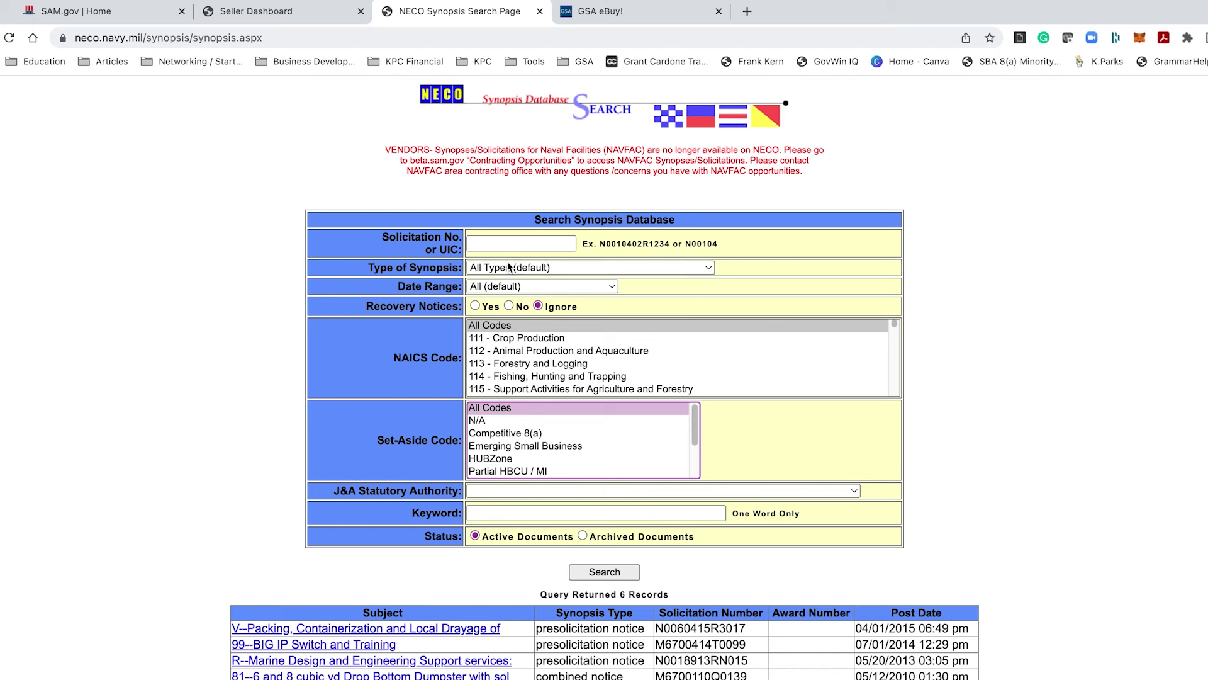
pyautogui.click(492, 512)
# - Search NECO synopses for 'training' and highlight the top result's post date 04/12/2022
pyautogui.write('training')
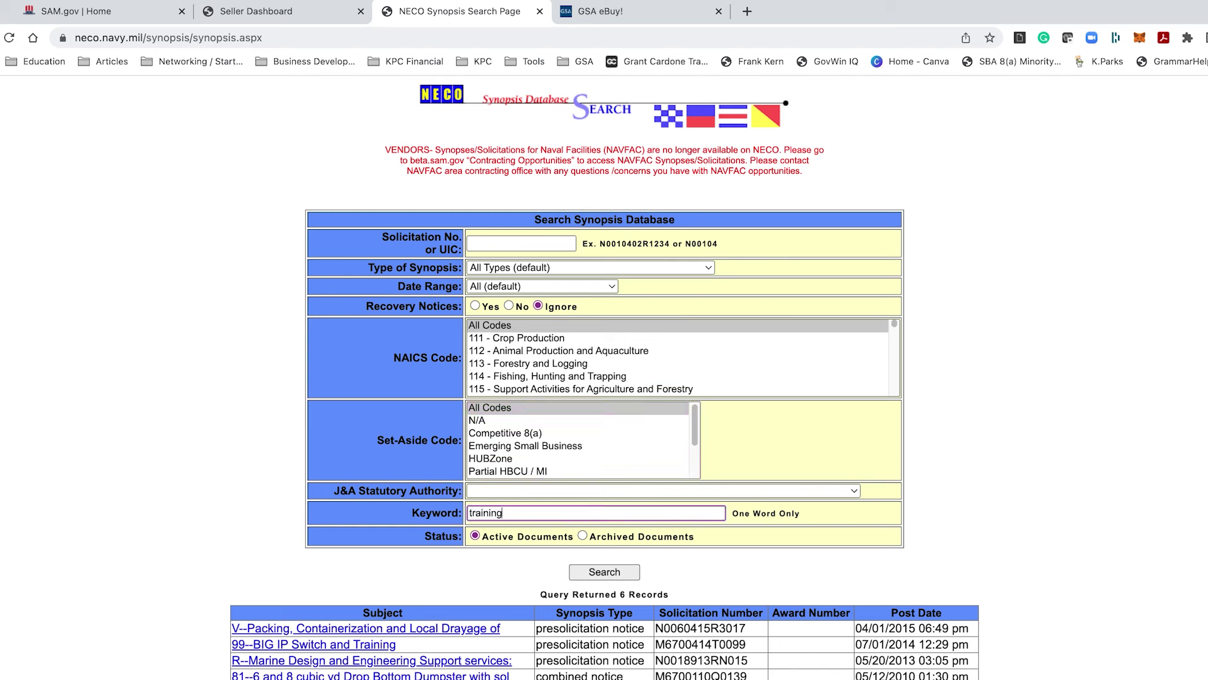
pyautogui.press('Return')
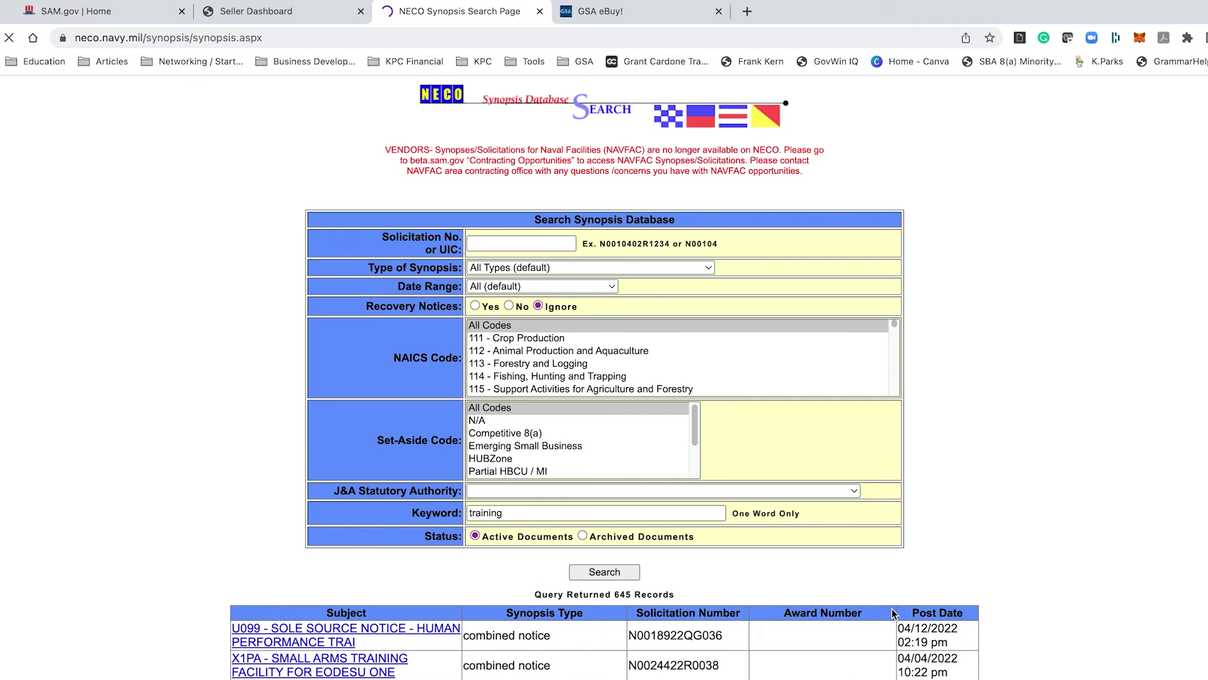
pyautogui.scroll(-3, 1033, 580)
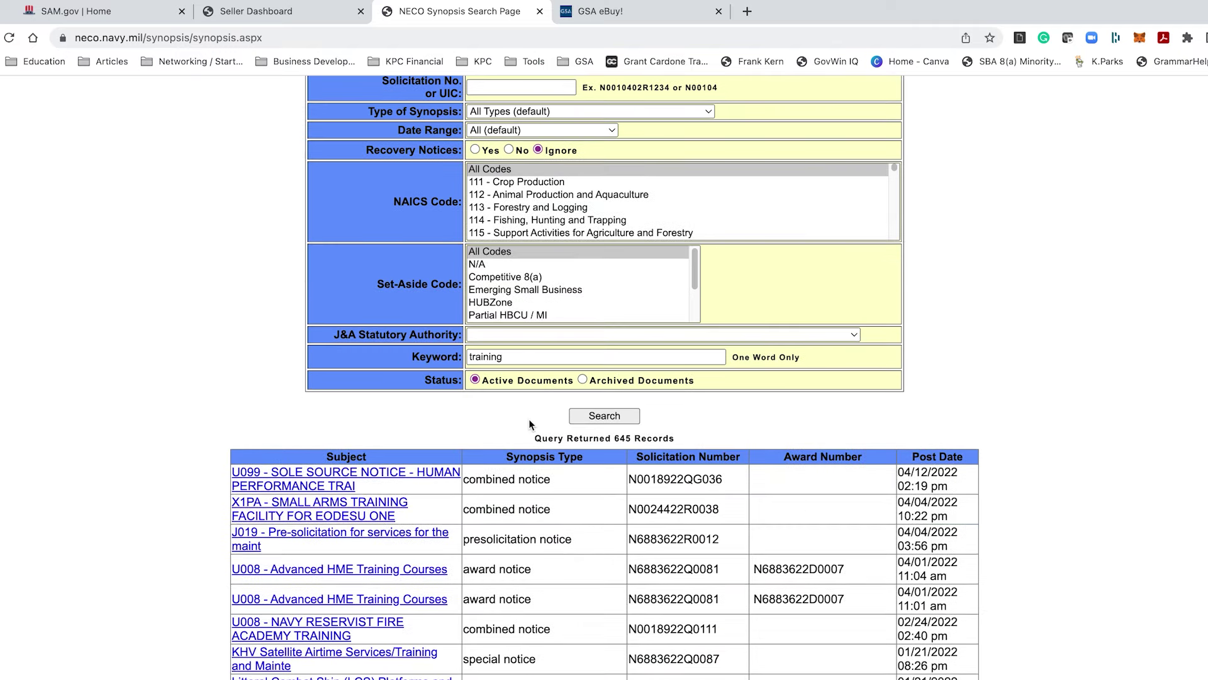
pyautogui.scroll(-1, 1049, 479)
pyautogui.scroll(-3, 1065, 393)
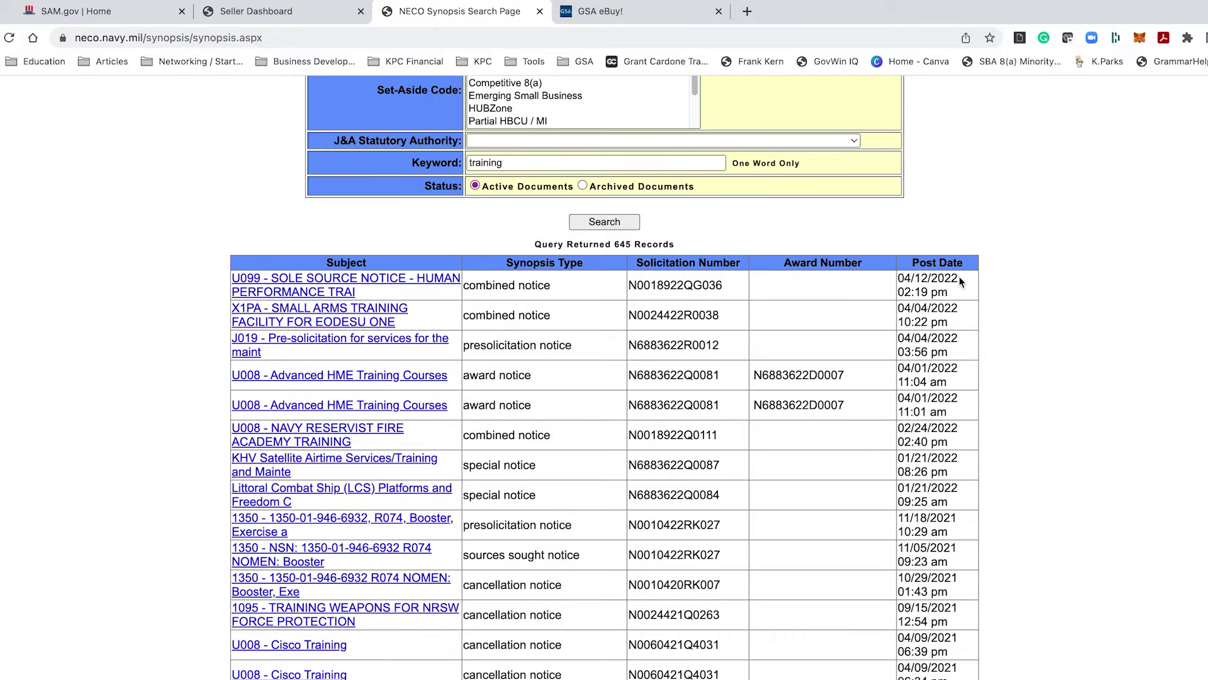
pyautogui.moveTo(959, 277); pyautogui.dragTo(901, 277)
pyautogui.scroll(3, 901, 277)
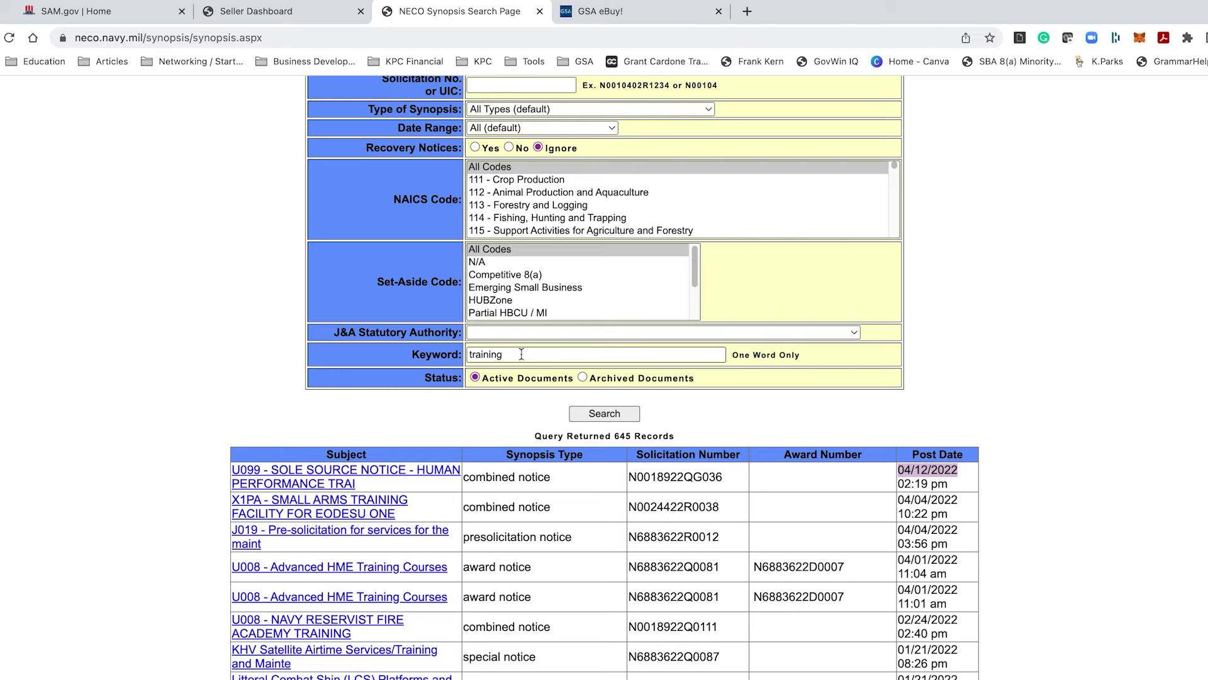
pyautogui.scroll(3, 520, 355)
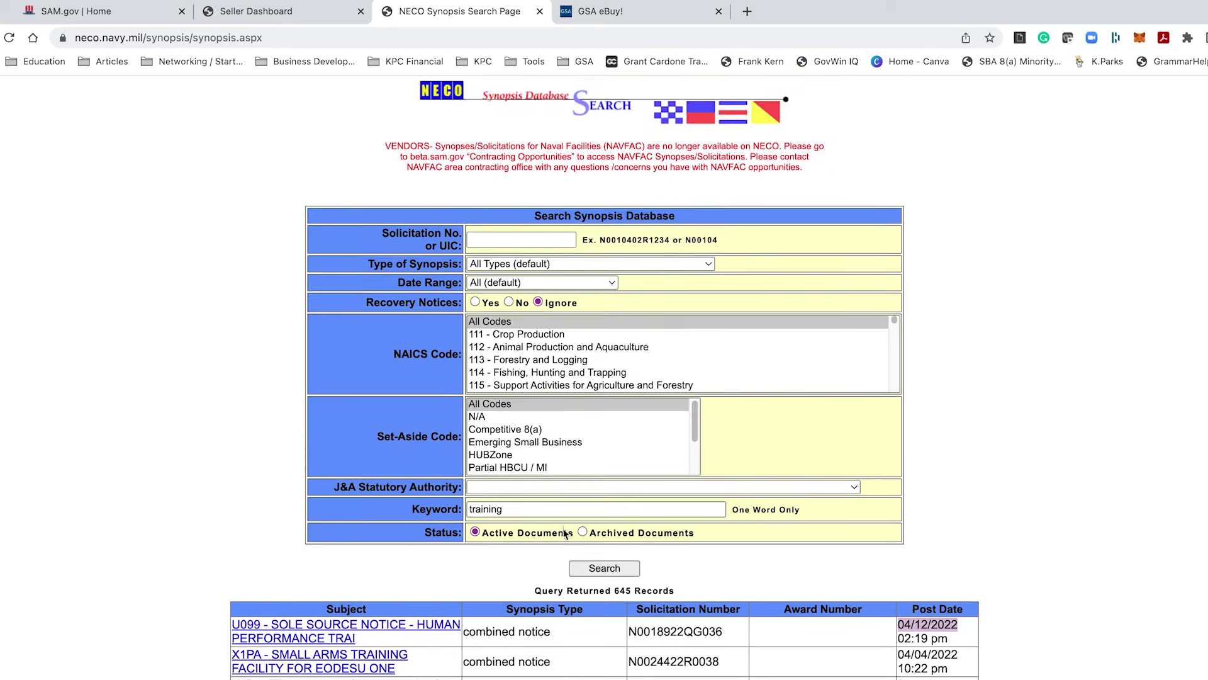
pyautogui.scroll(-6, 564, 530)
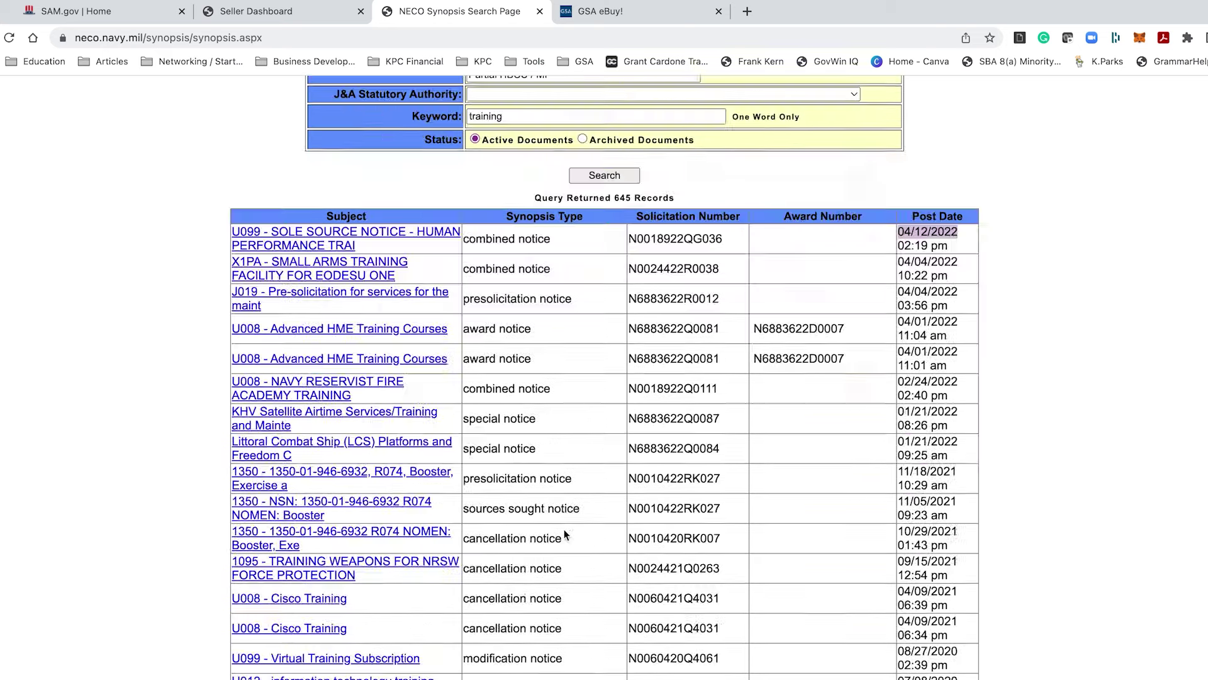
pyautogui.scroll(3, 564, 530)
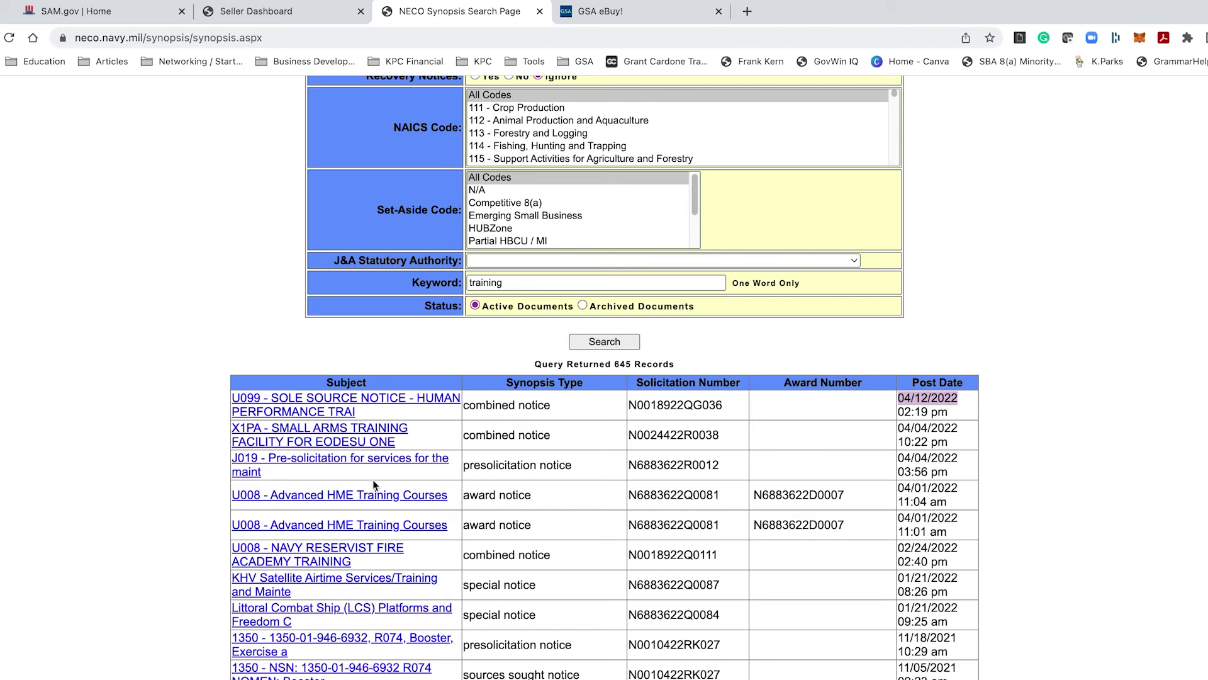
# - Follow the X1PA Small Arms Training Facility notice's web link and come back
pyautogui.scroll(-1, 387, 339)
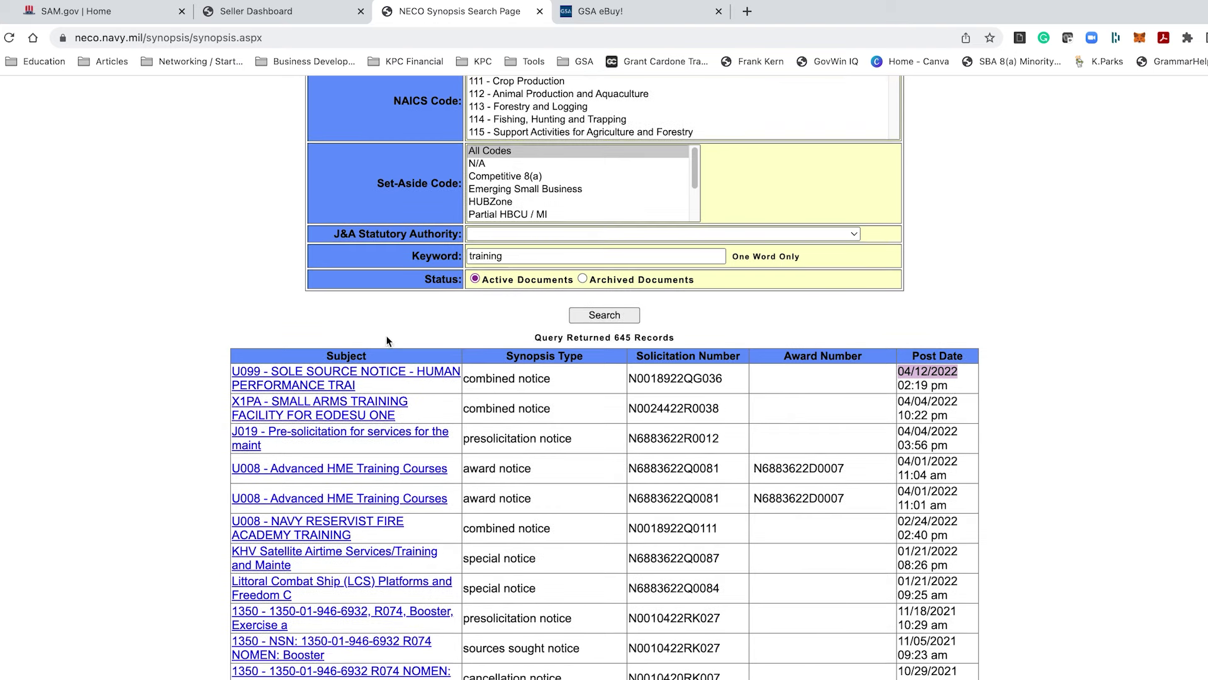
pyautogui.click(302, 415)
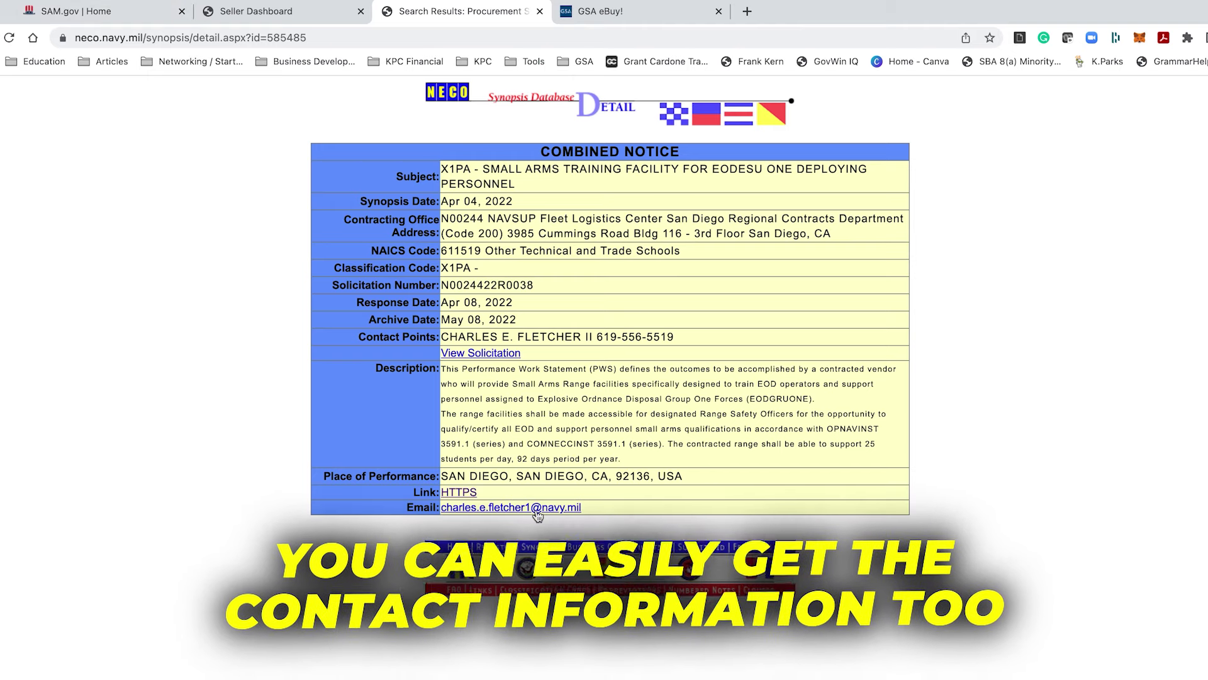
pyautogui.click(459, 493)
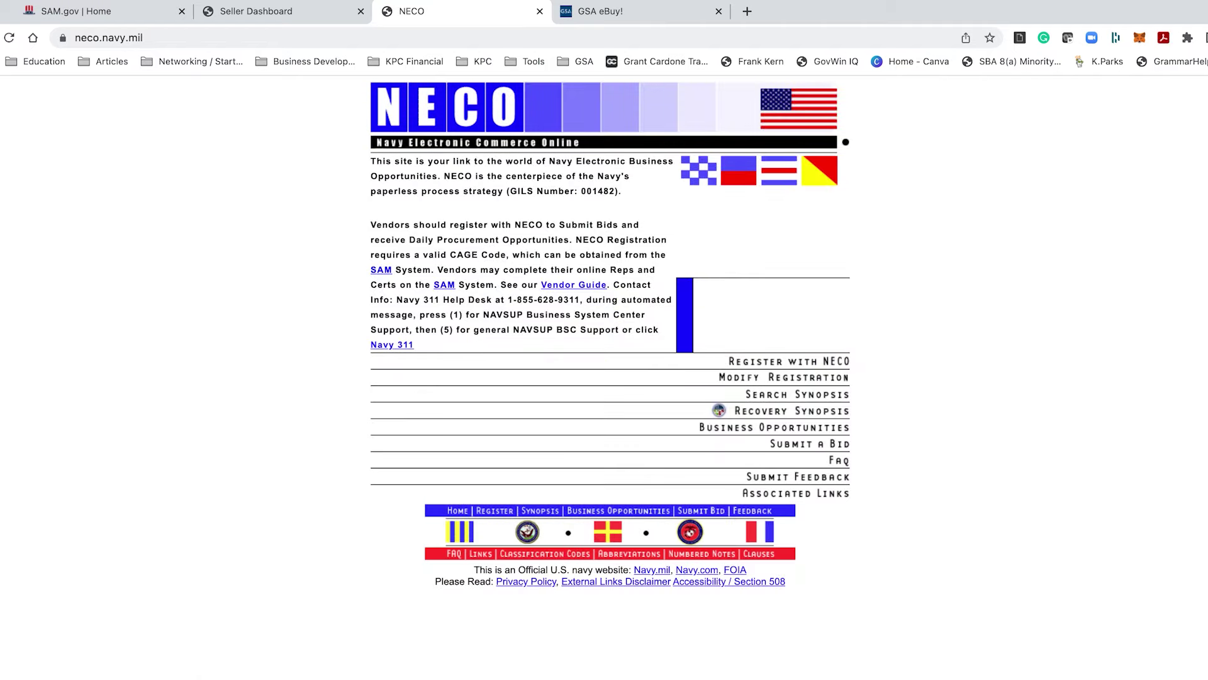
pyautogui.hotkey('alt', 'Left')
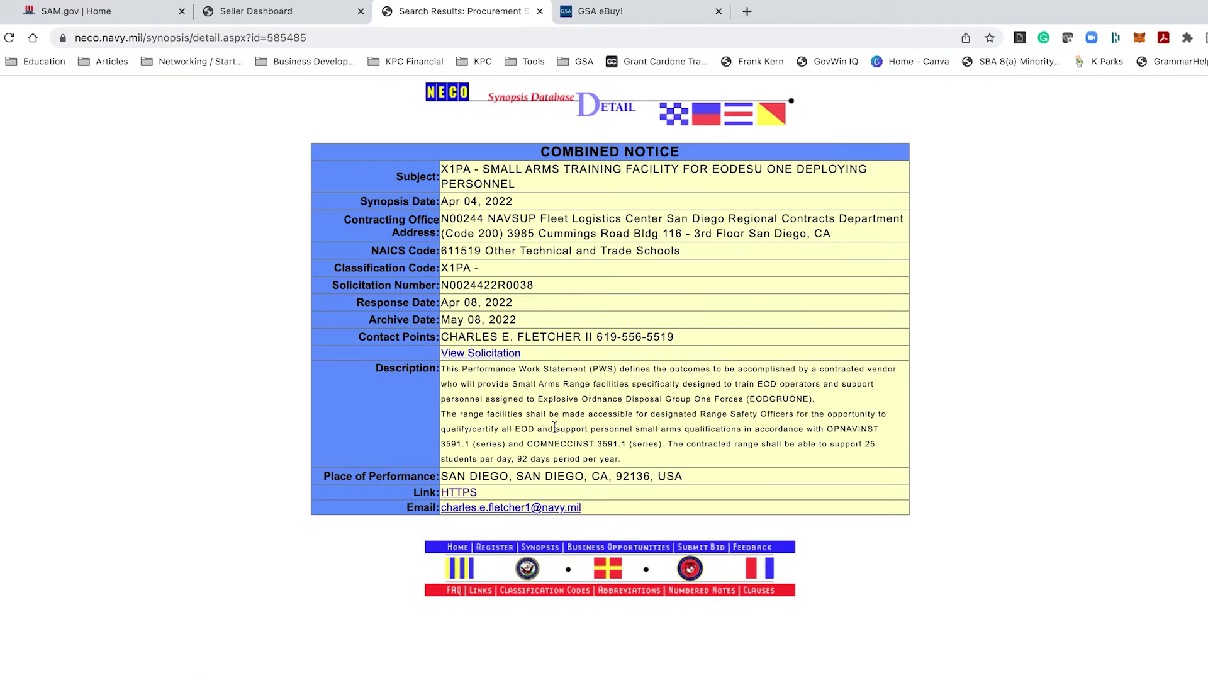
# - Review the full solicitation details, then return to the 645 training search results
pyautogui.click(494, 354)
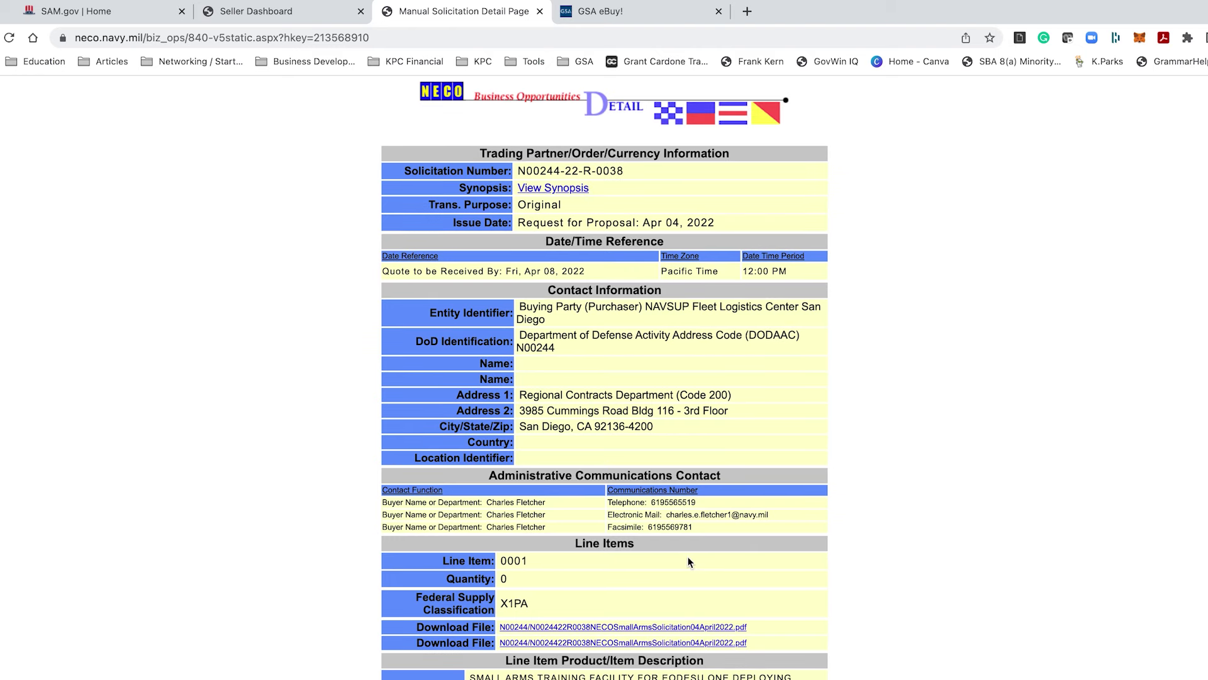
pyautogui.scroll(-1, 692, 553)
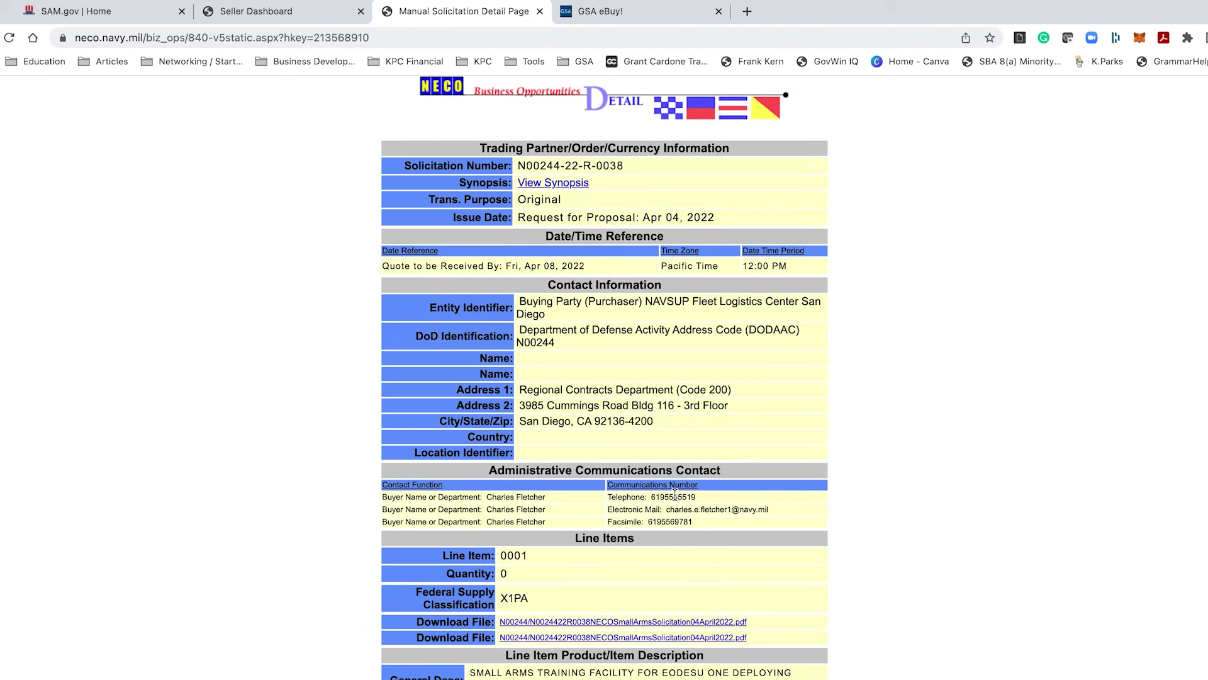
pyautogui.doubleClick(670, 522)
pyautogui.scroll(1, 457, 112)
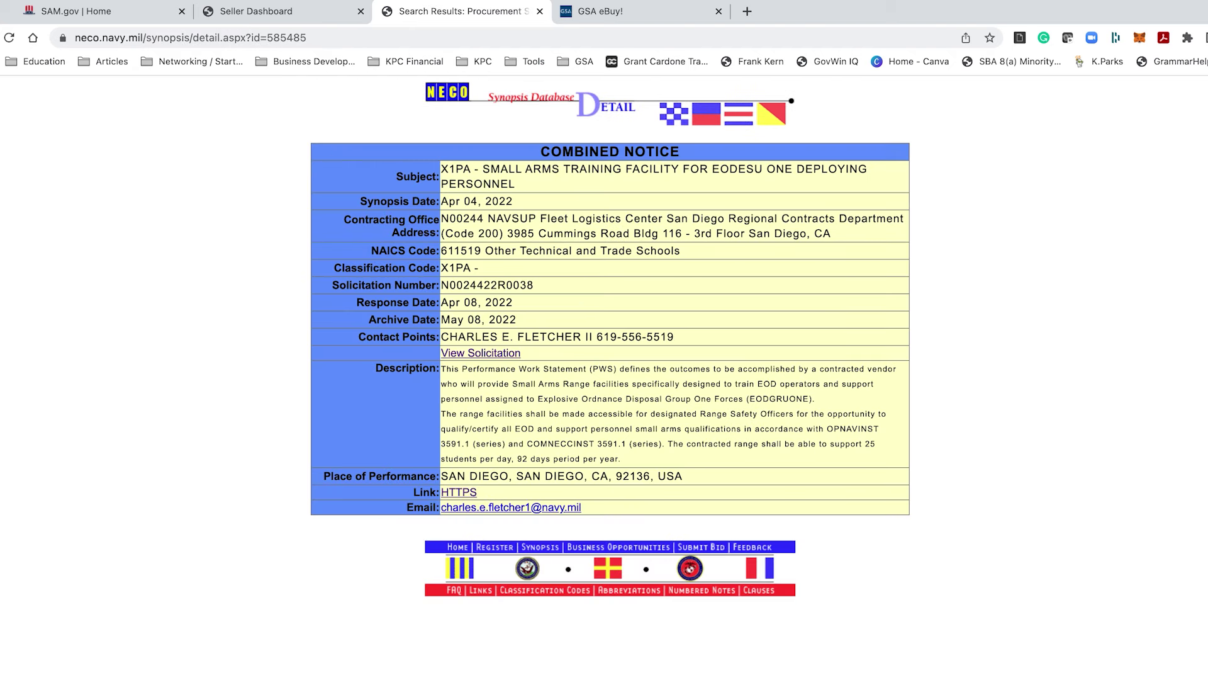
pyautogui.hotkey('alt', 'Left')
pyautogui.scroll(3, 534, 315)
pyautogui.scroll(-15, 478, 585)
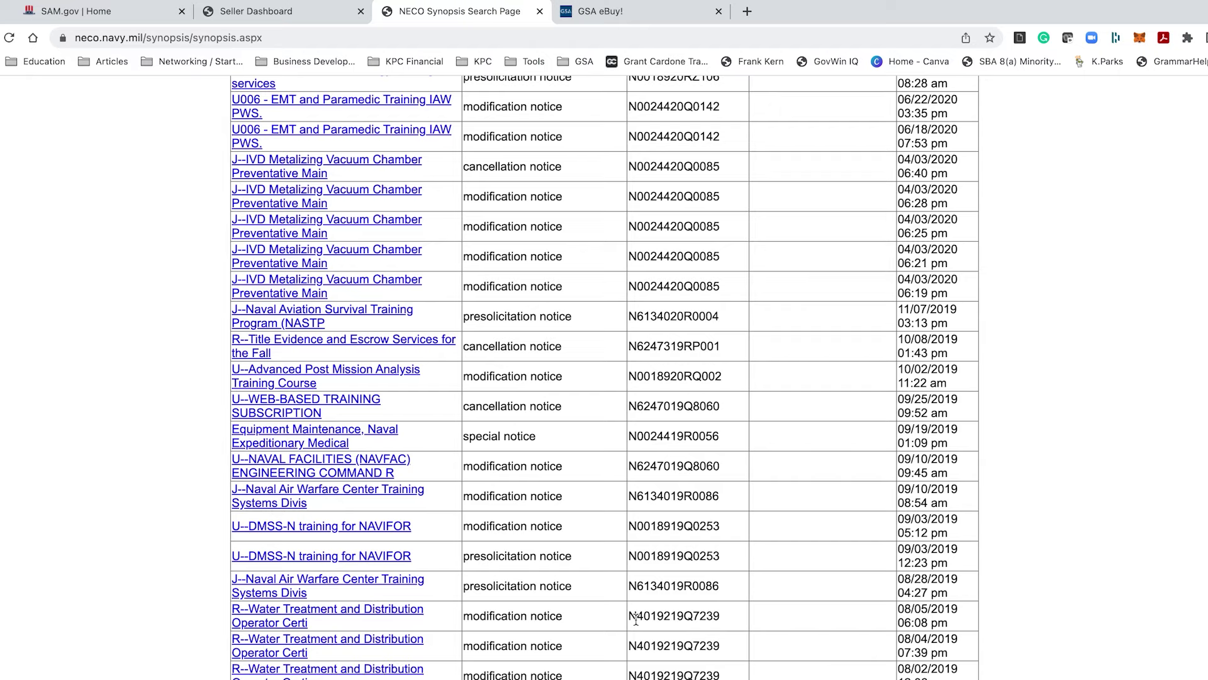
pyautogui.scroll(15, 636, 617)
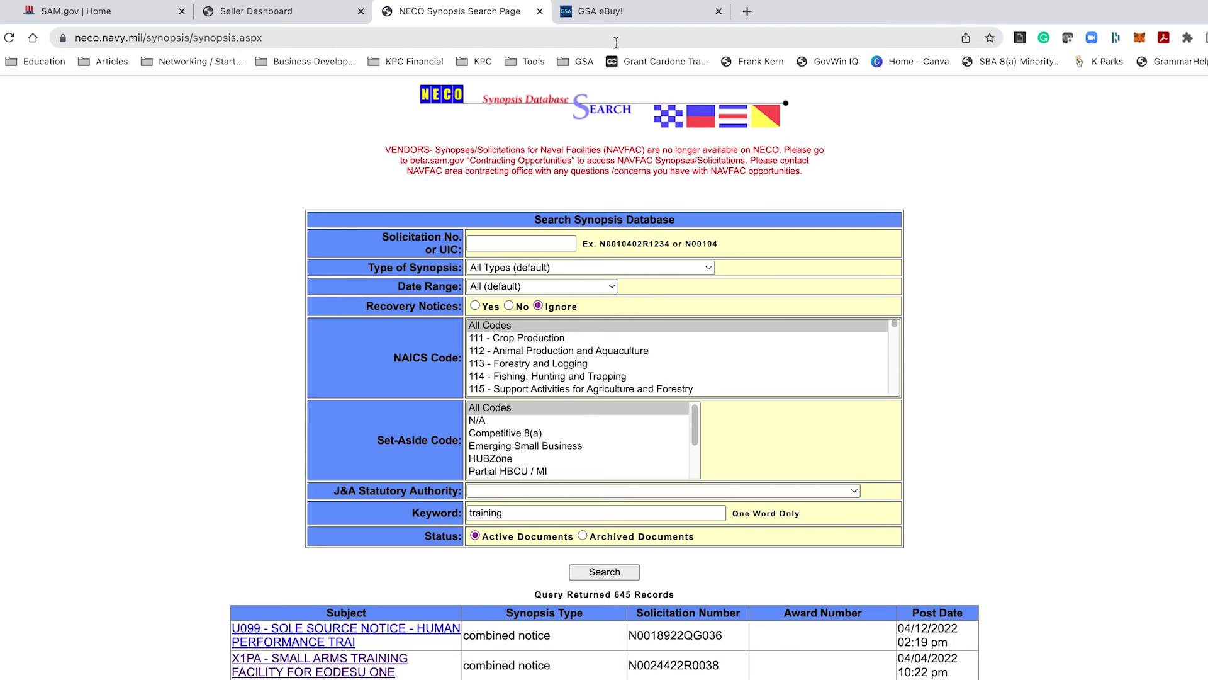
# - Move over to GSA eBuy, check the contract number list, and view the seller home page
pyautogui.click(78, 10)
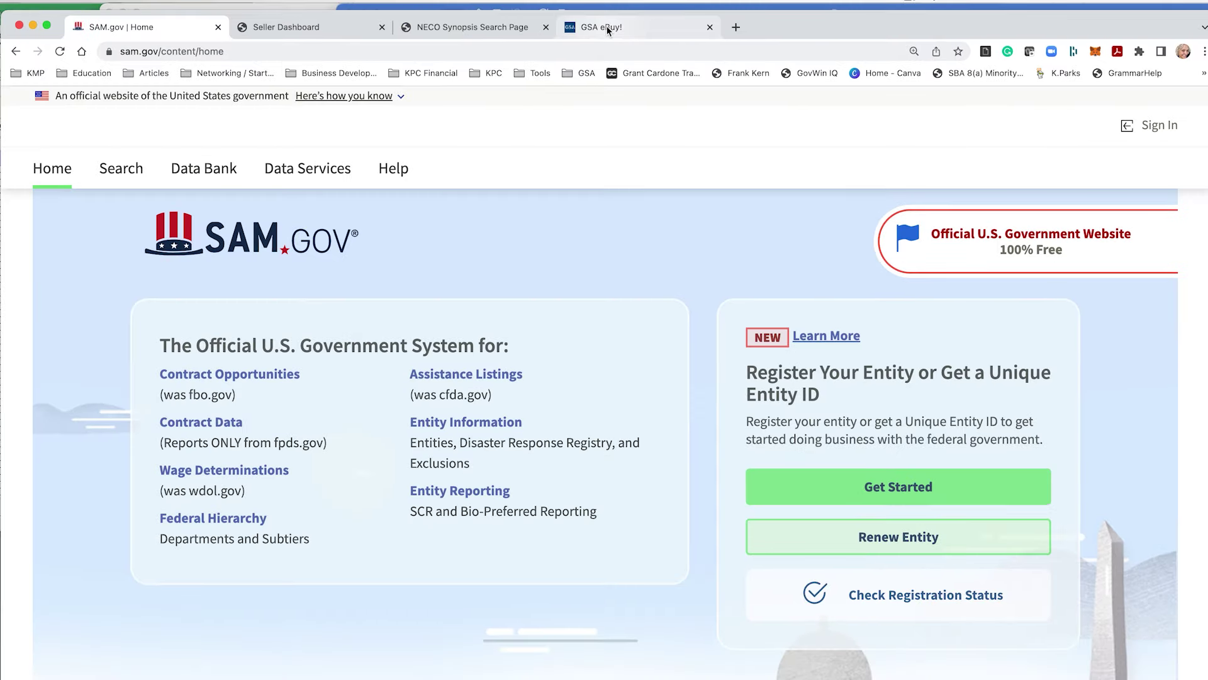
pyautogui.click(608, 30)
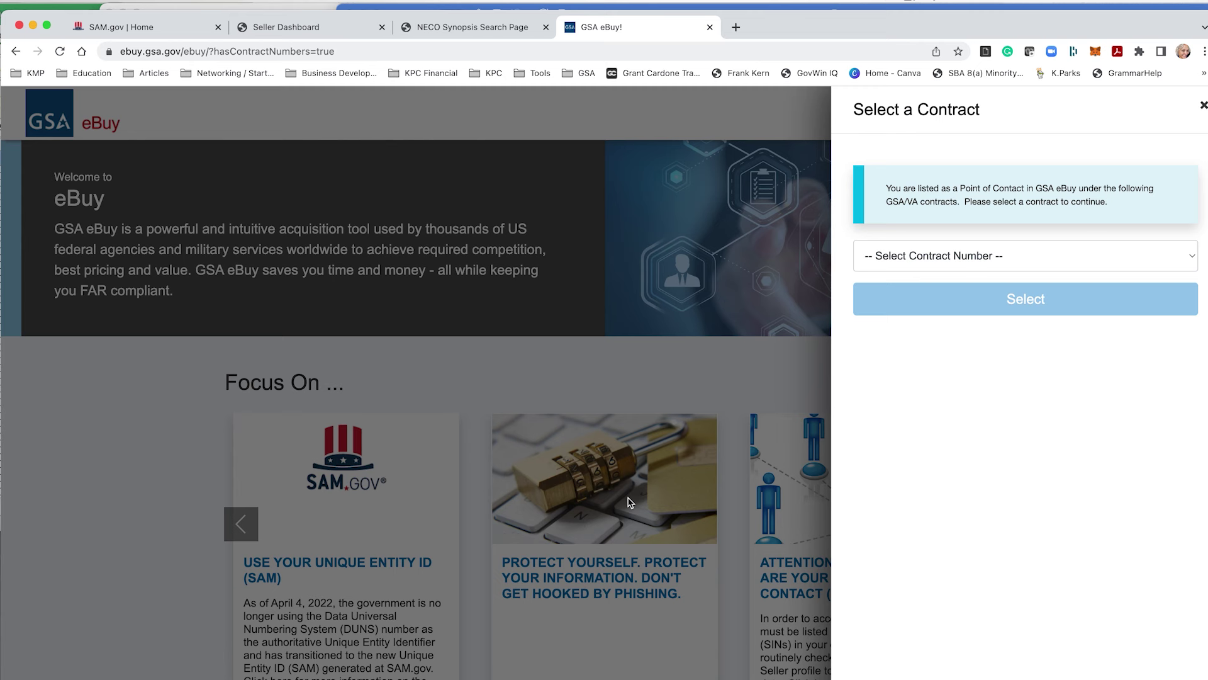
pyautogui.click(1007, 259)
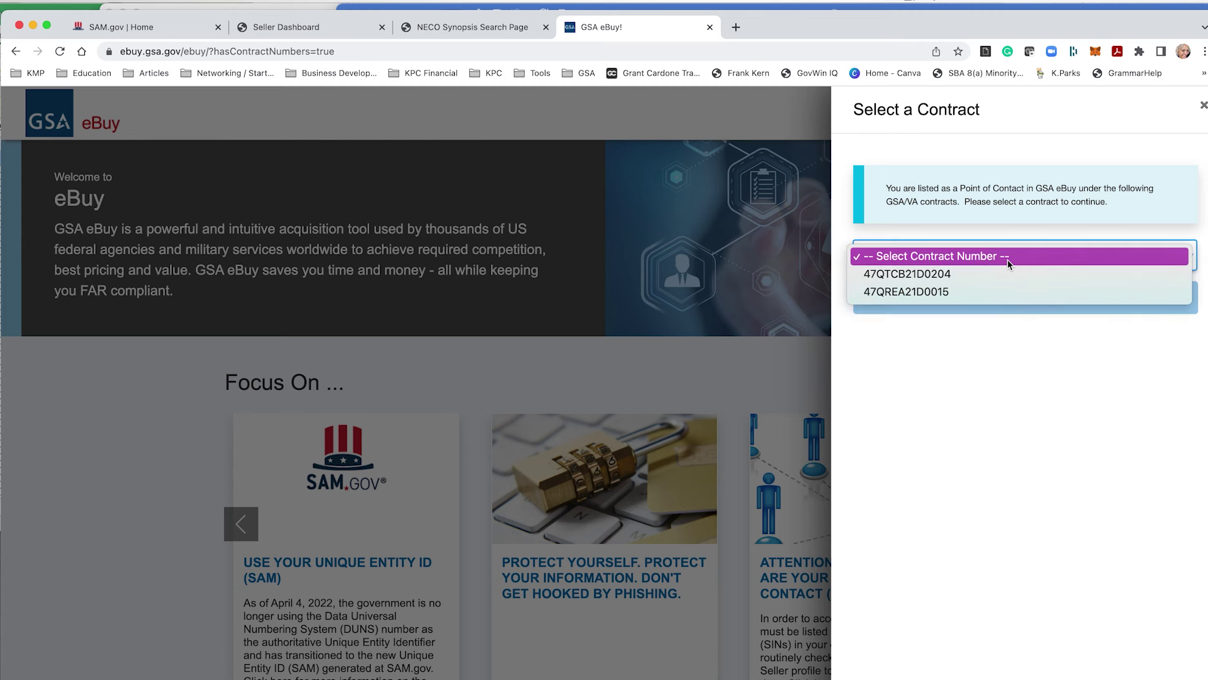
pyautogui.click(1019, 291)
pyautogui.click(1024, 298)
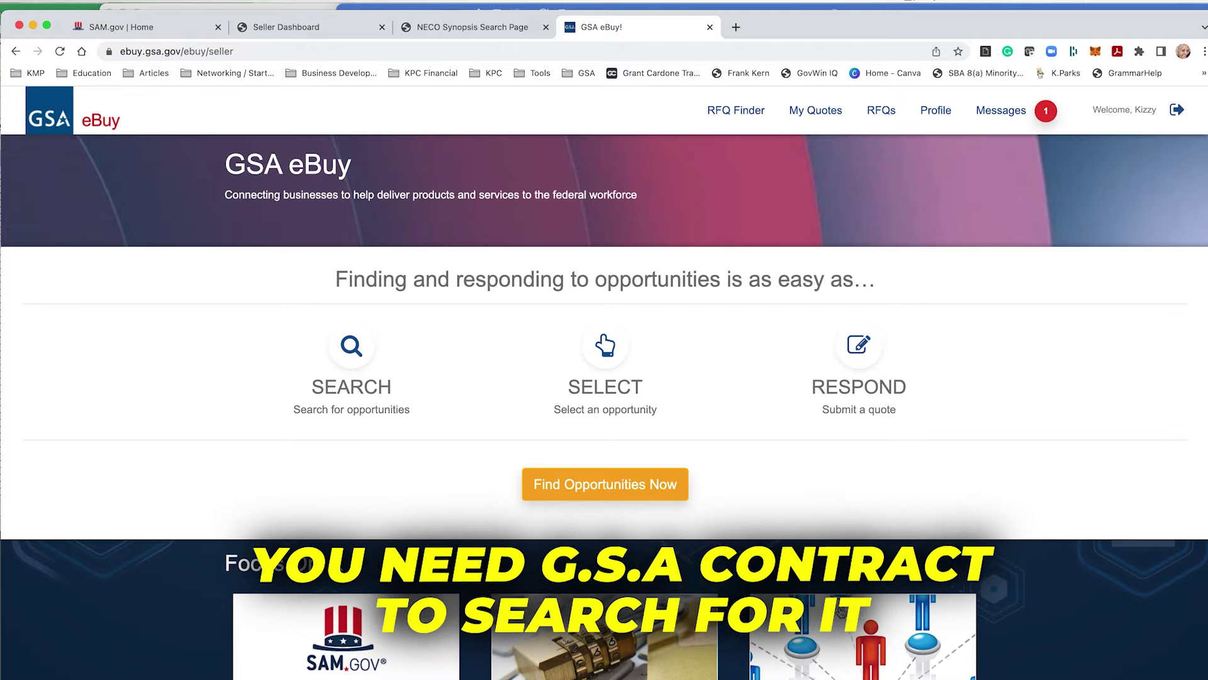
pyautogui.scroll(-1, 804, 576)
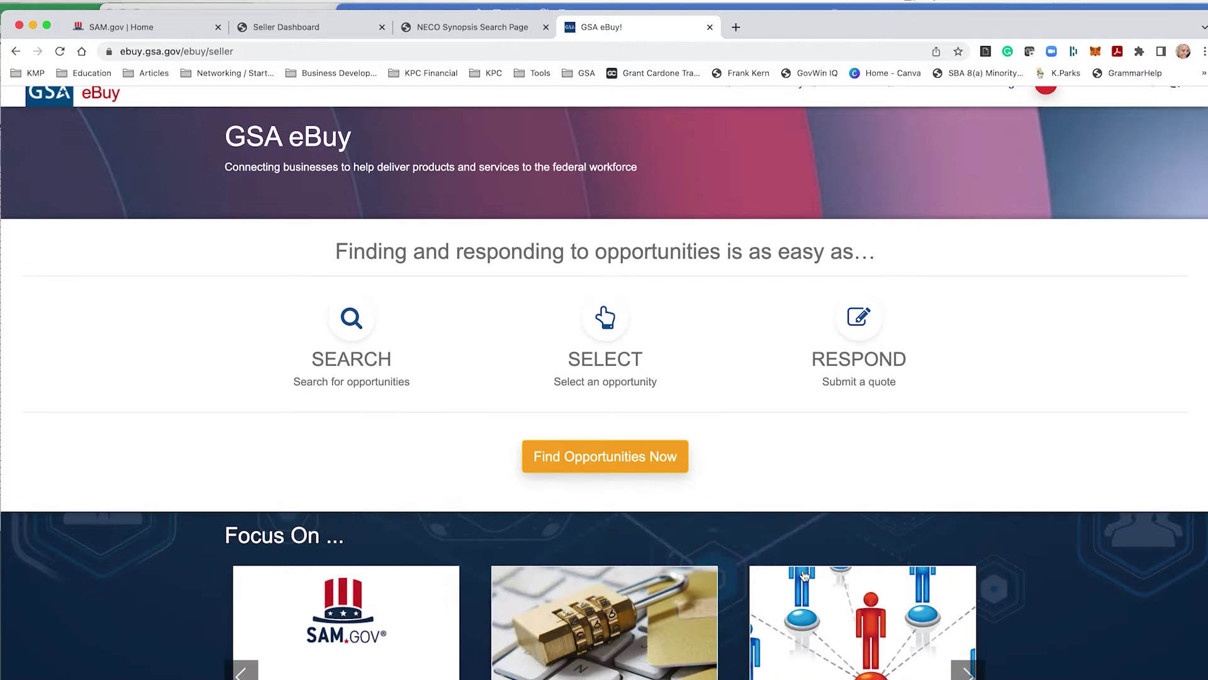
pyautogui.click(296, 27)
pyautogui.click(443, 25)
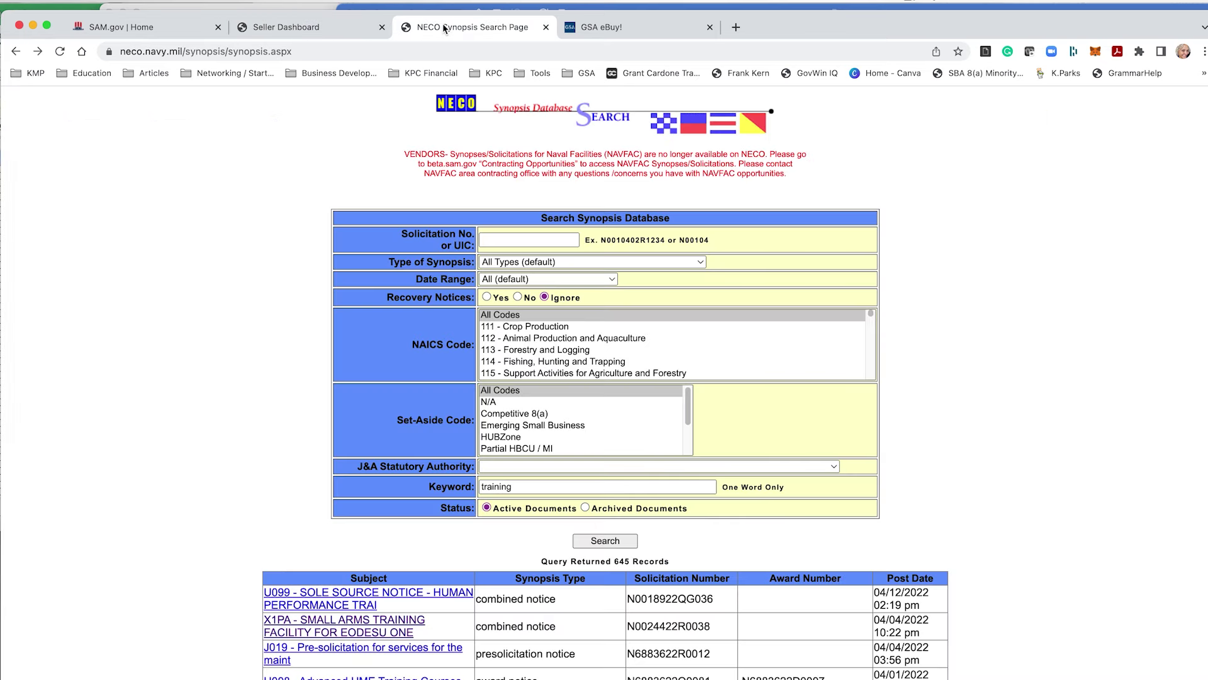
pyautogui.click(601, 29)
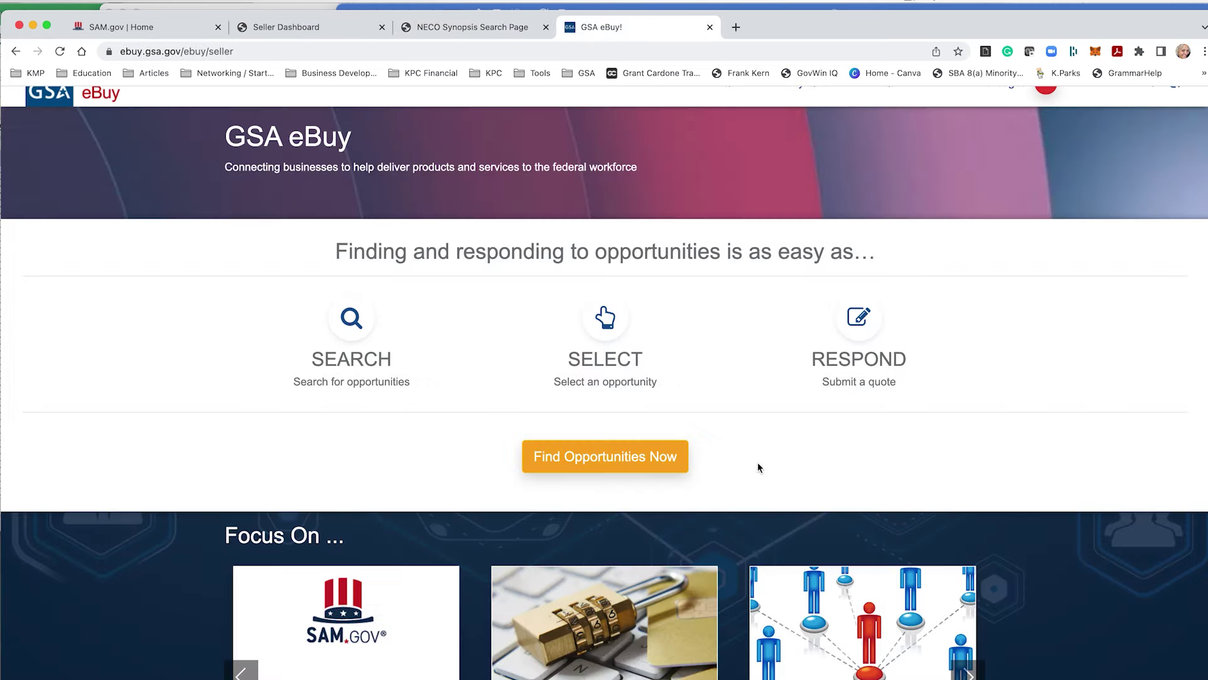
pyautogui.scroll(1, 759, 467)
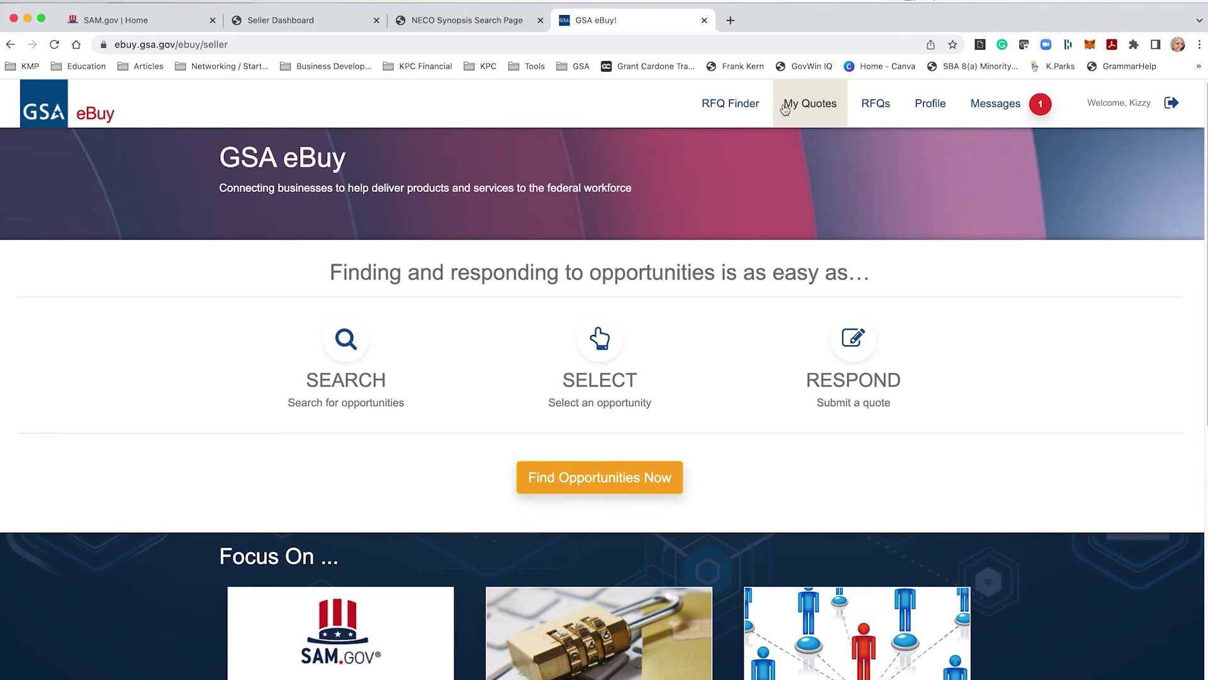
# - Open the active opportunities list and scroll the RFQs under contract 47QREA21D0015
pyautogui.click(625, 482)
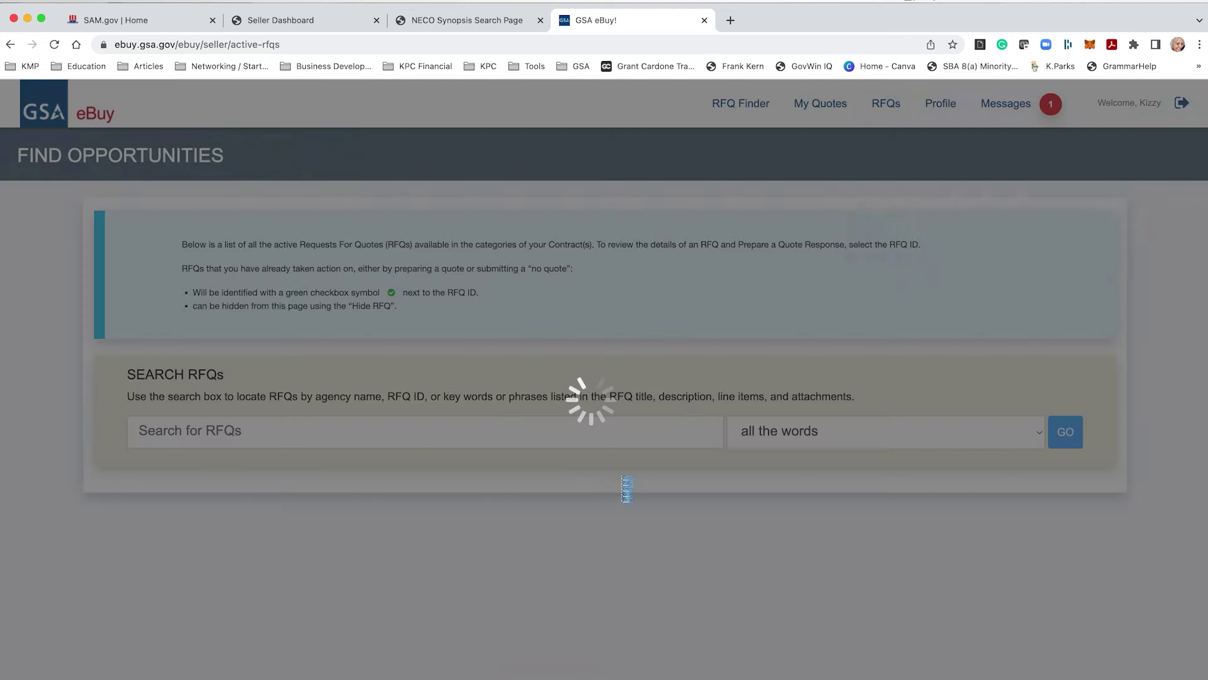
pyautogui.scroll(-6, 167, 189)
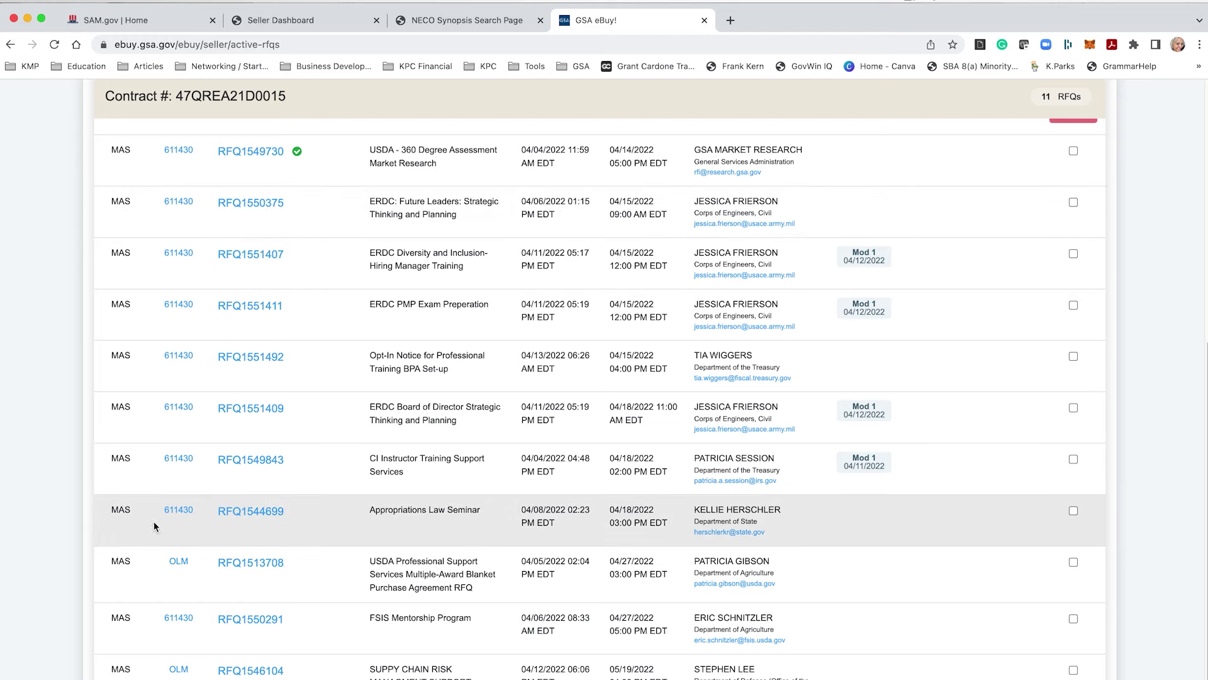
pyautogui.scroll(5, 184, 262)
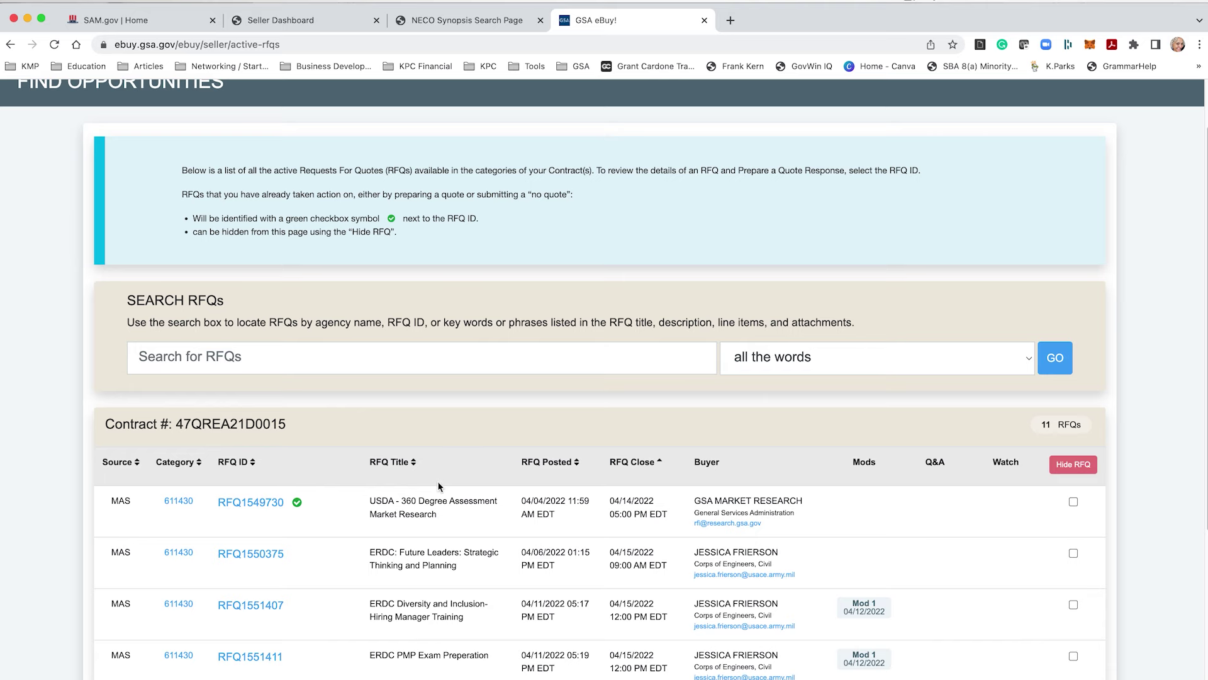
pyautogui.scroll(2, 409, 463)
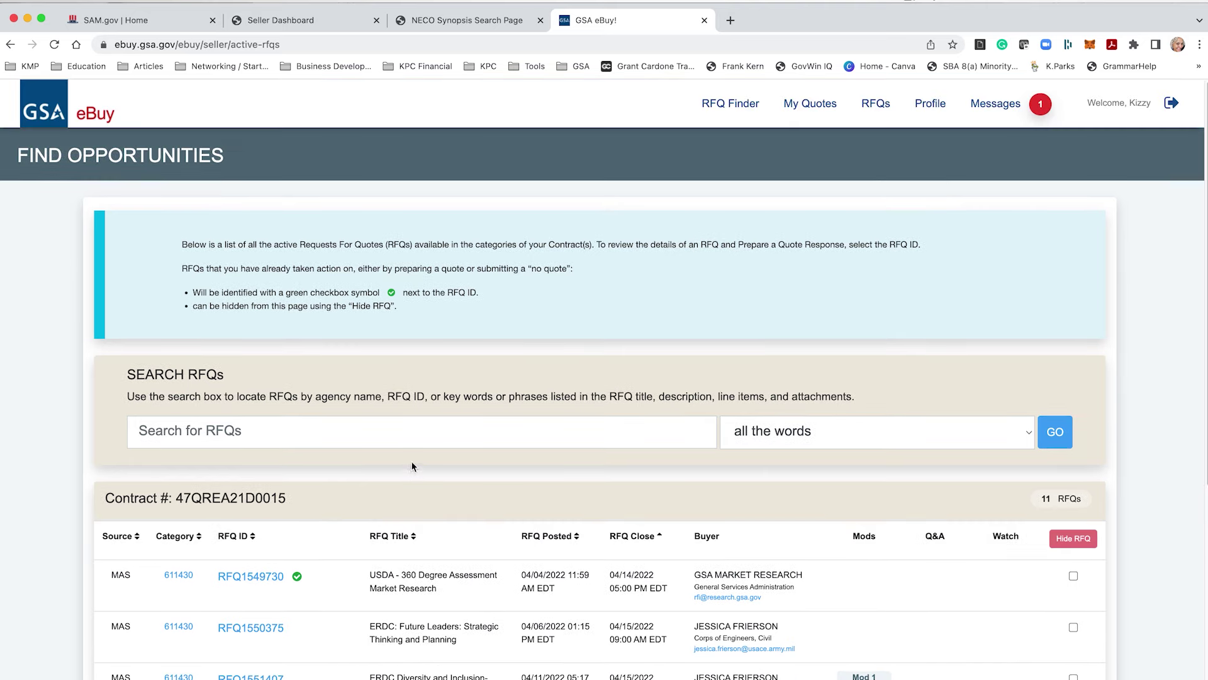
pyautogui.scroll(-1, 441, 504)
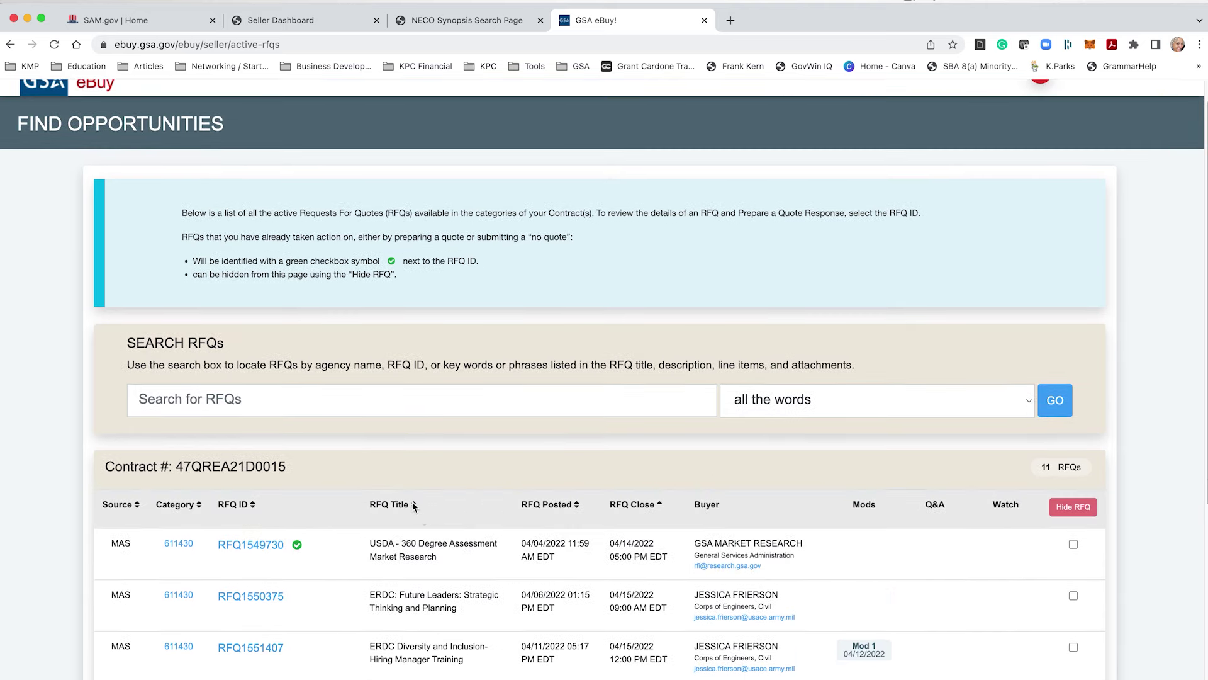
pyautogui.scroll(-6, 441, 548)
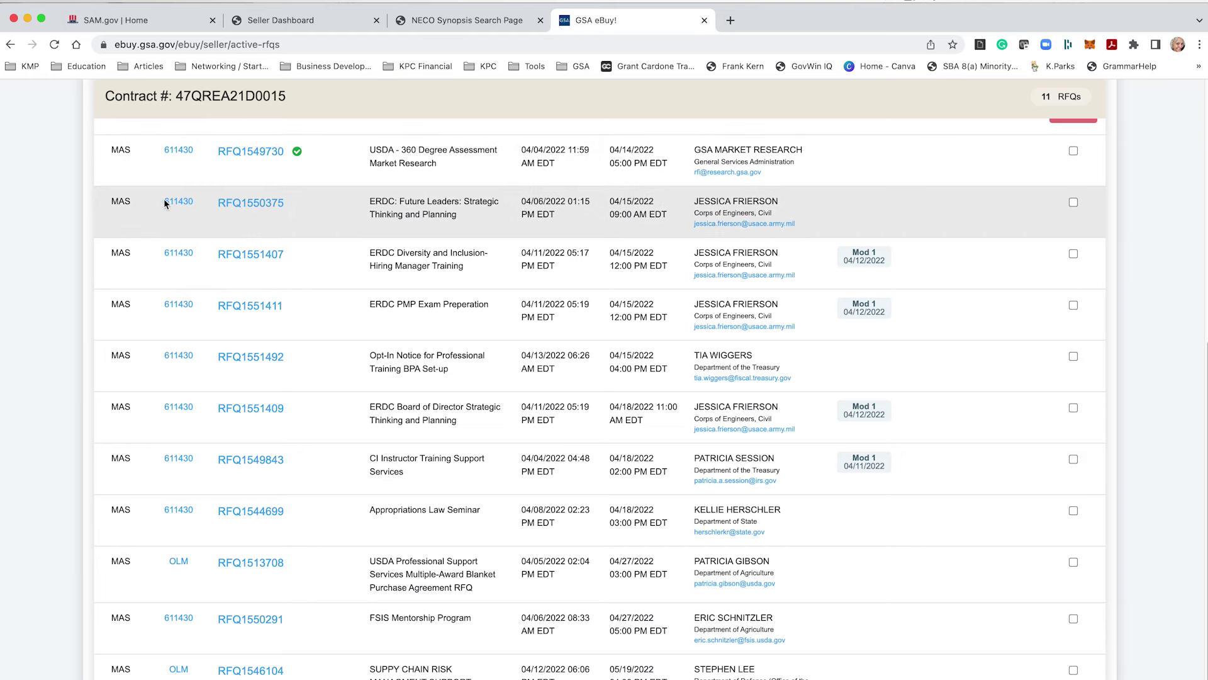
# - Read the description of category 611430 and close it
pyautogui.click(164, 201)
pyautogui.scroll(-2, 1025, 510)
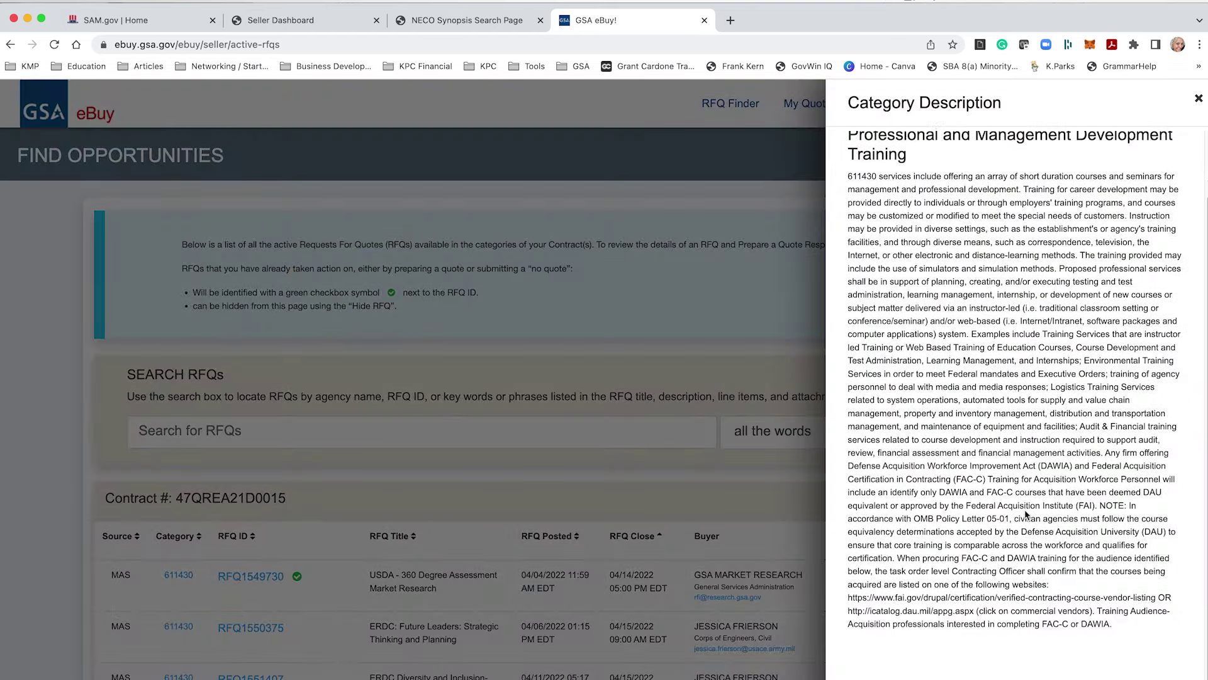
pyautogui.scroll(3, 1025, 508)
pyautogui.click(1199, 98)
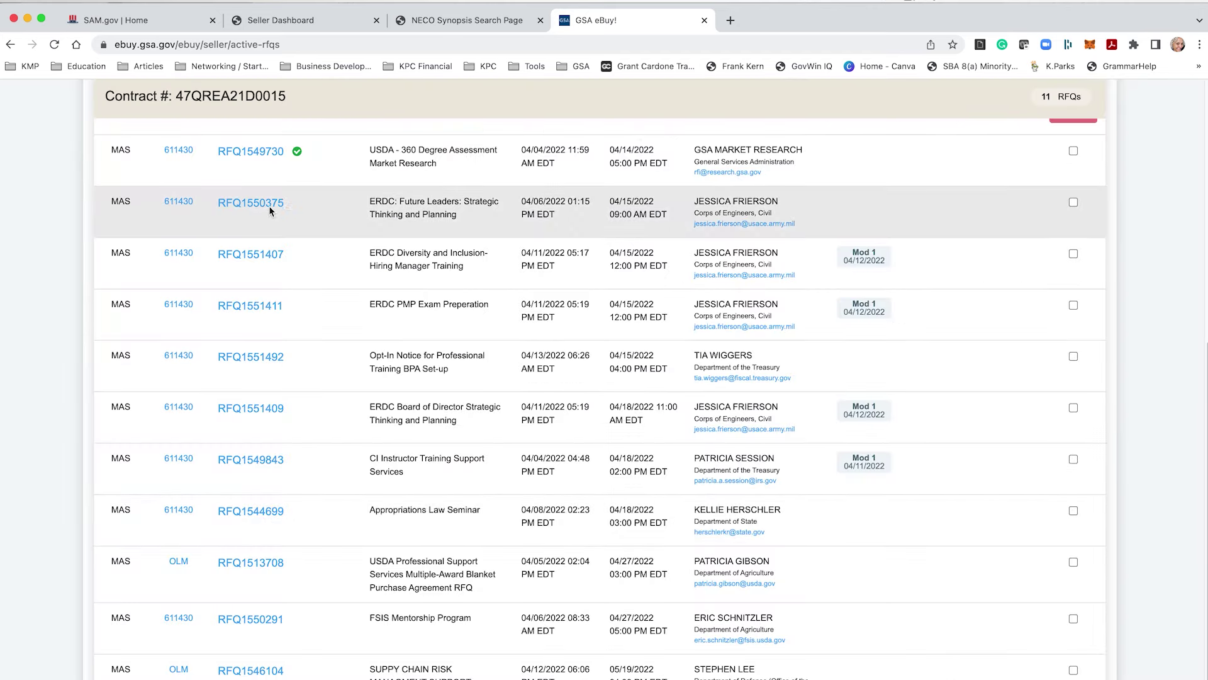
# - Open RFQ1550375, ERDC: Future Leaders: Strategic Thinking and Planning, and scroll its quote response page
pyautogui.click(271, 209)
pyautogui.scroll(-2, 451, 587)
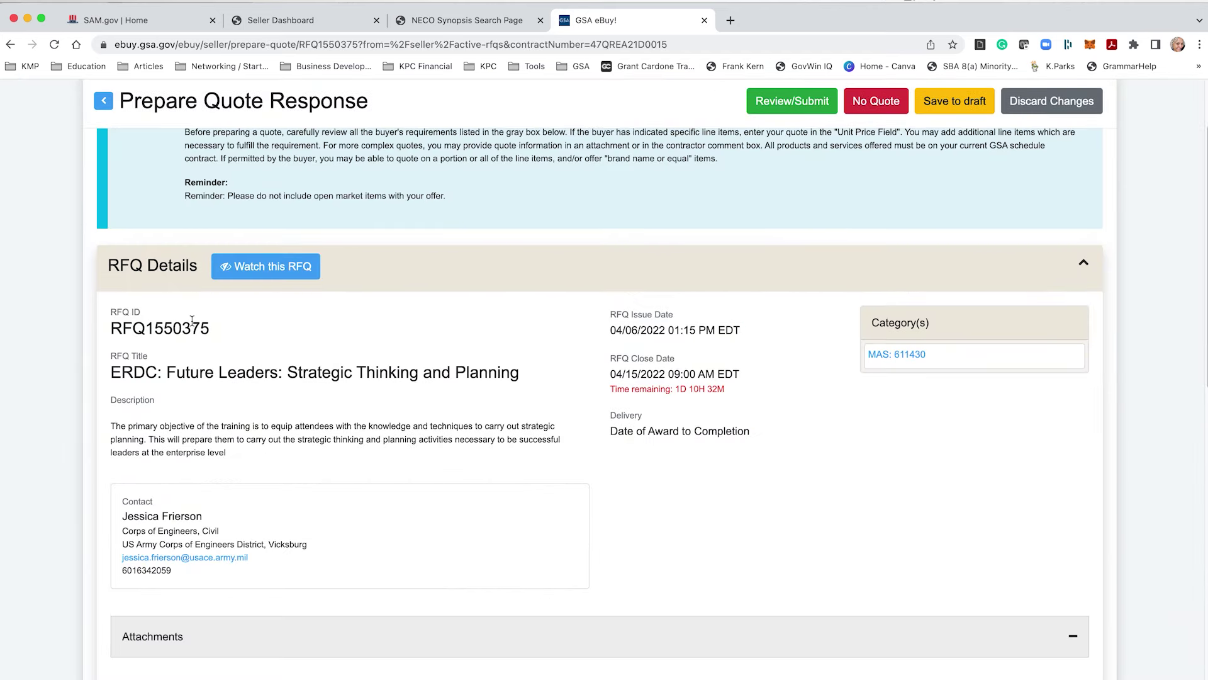
pyautogui.scroll(-10, 623, 560)
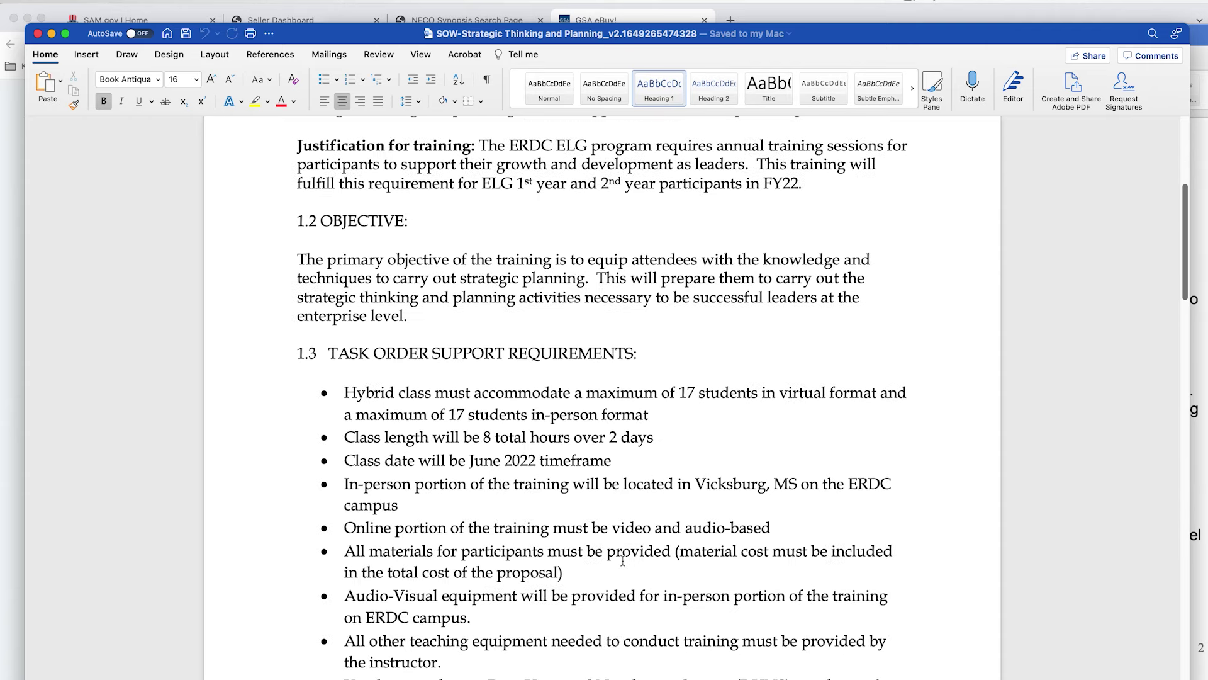
# - Read the SOW down to 1.7 COST, selecting the cost-per-student paragraph, then return to the browser
pyautogui.scroll(-8, 625, 560)
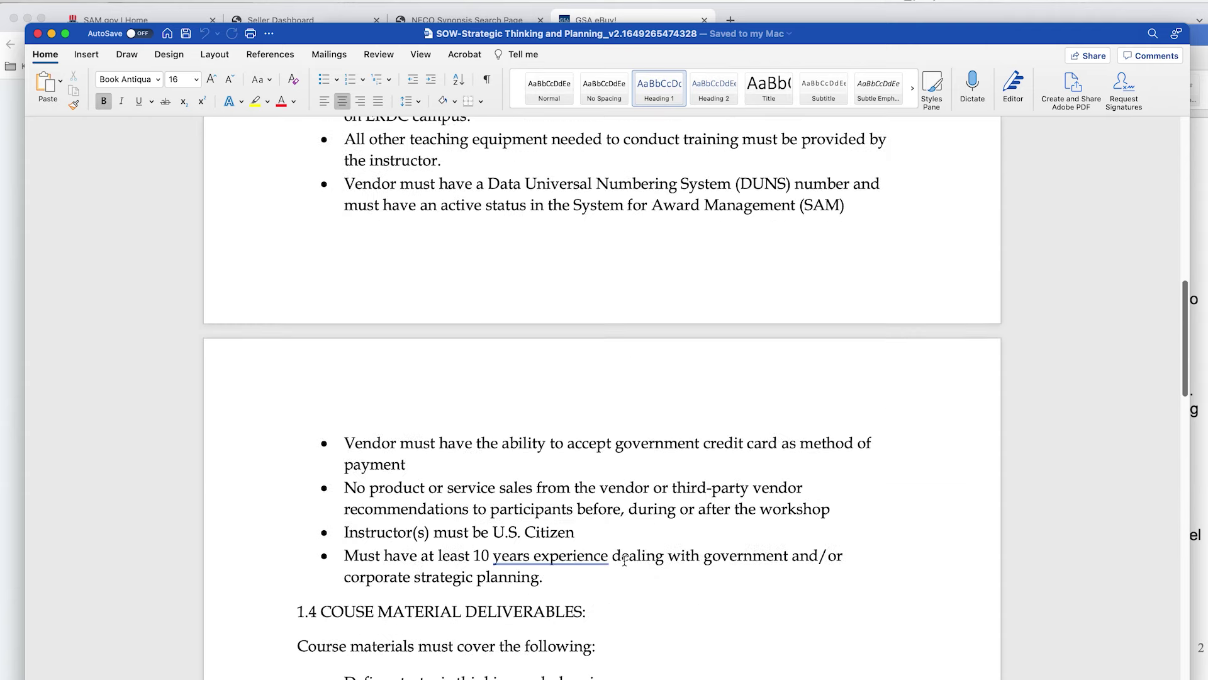
pyautogui.scroll(-4, 625, 560)
pyautogui.click(504, 505)
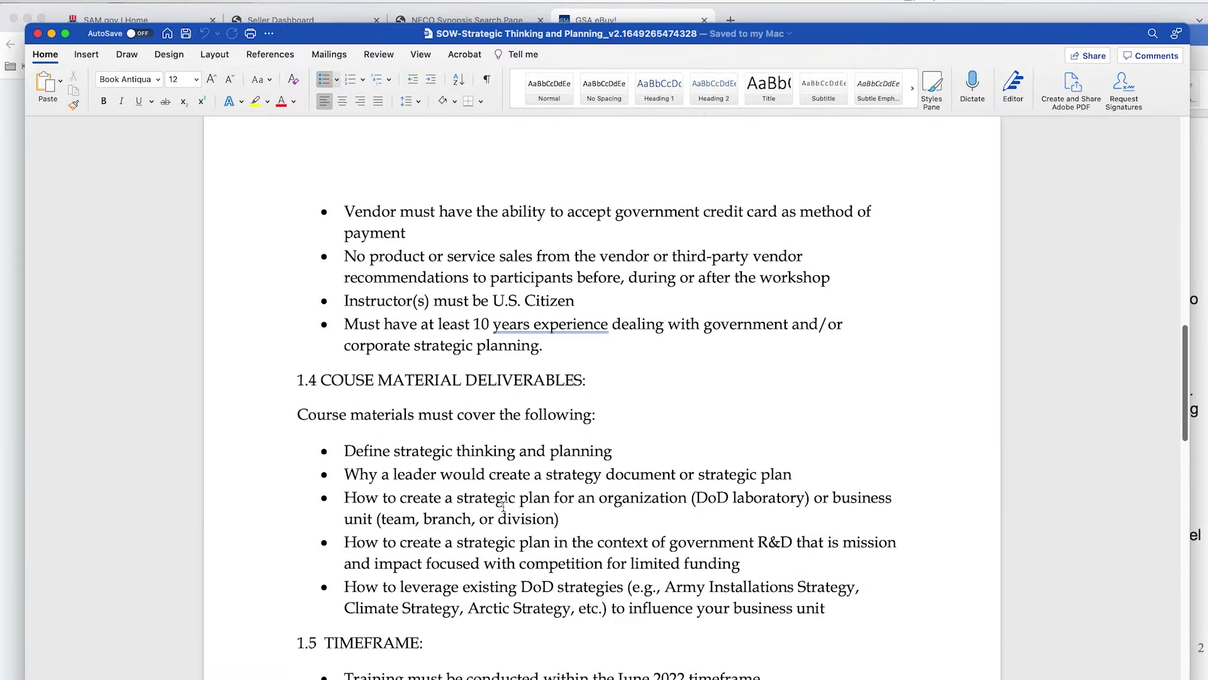
pyautogui.scroll(-2, 477, 595)
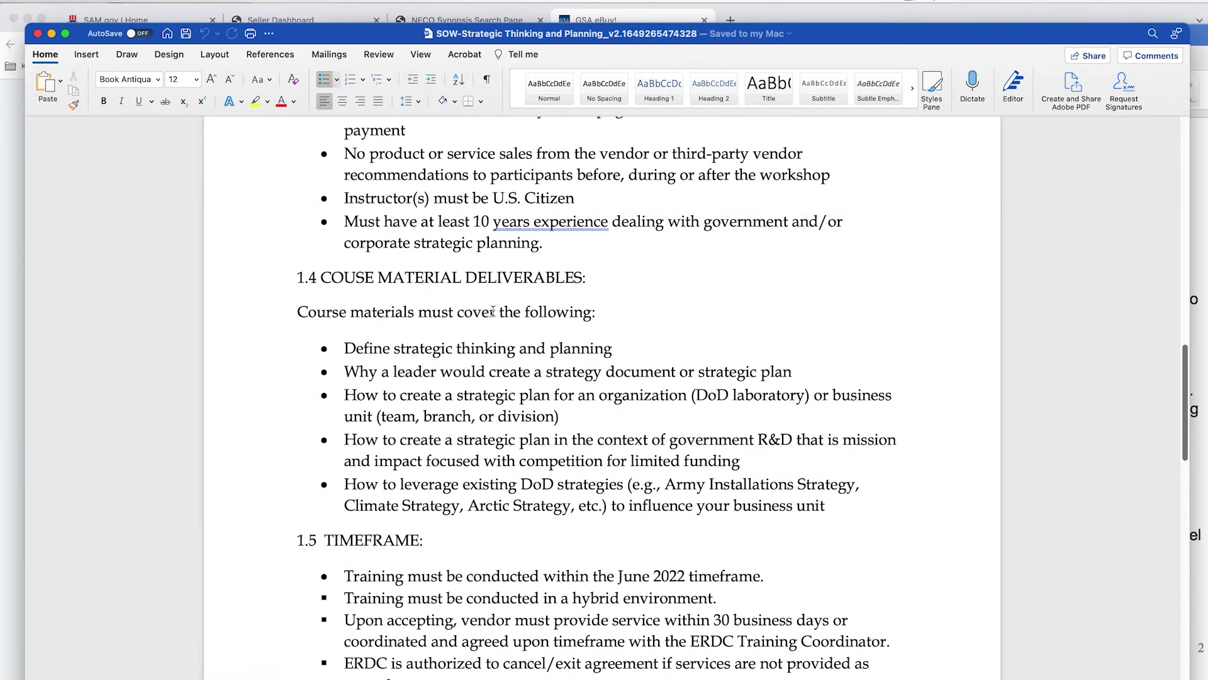
pyautogui.moveTo(378, 33); pyautogui.dragTo(519, 14)
pyautogui.scroll(-10, 687, 336)
pyautogui.moveTo(439, 300); pyautogui.dragTo(687, 336)
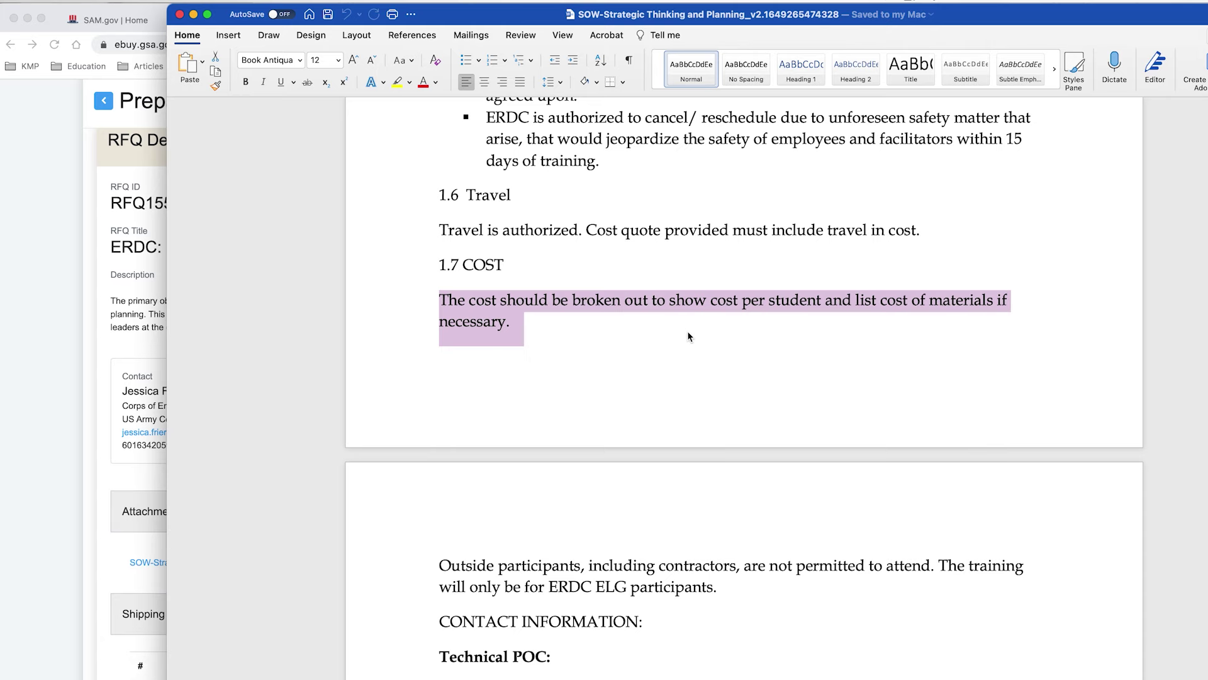
pyautogui.click(97, 425)
# - Return eBuy to its list of active RFQs
pyautogui.click(103, 101)
pyautogui.scroll(-6, 545, 458)
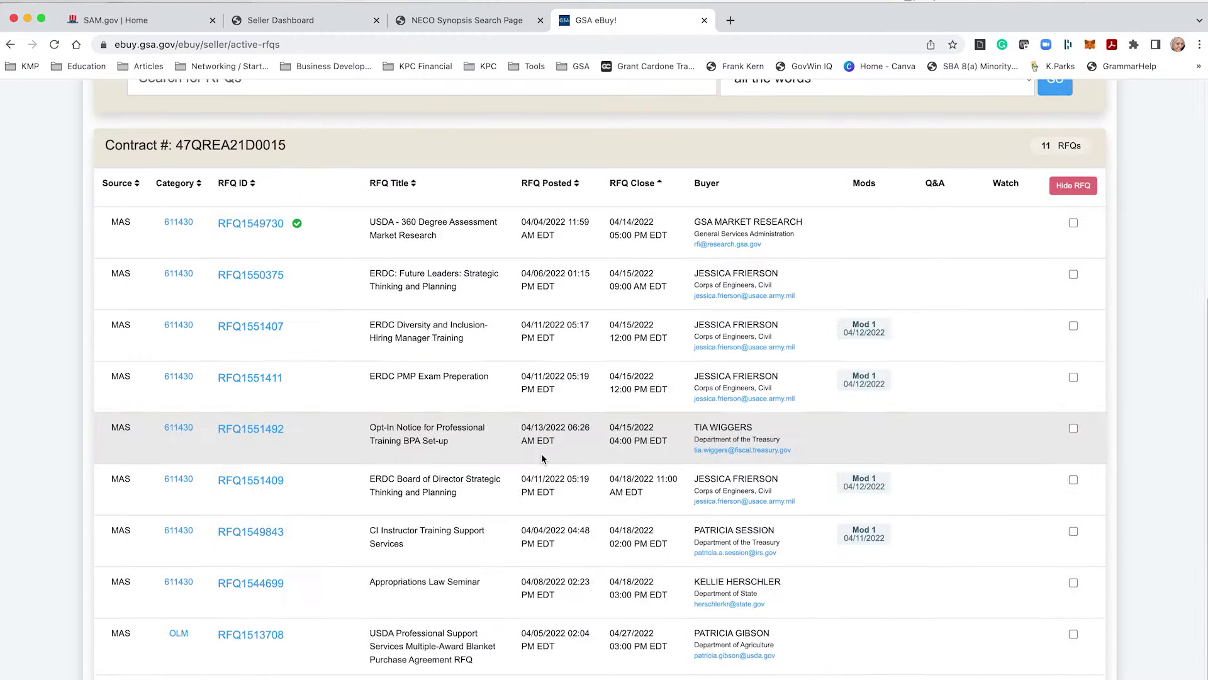
pyautogui.scroll(6, 386, 475)
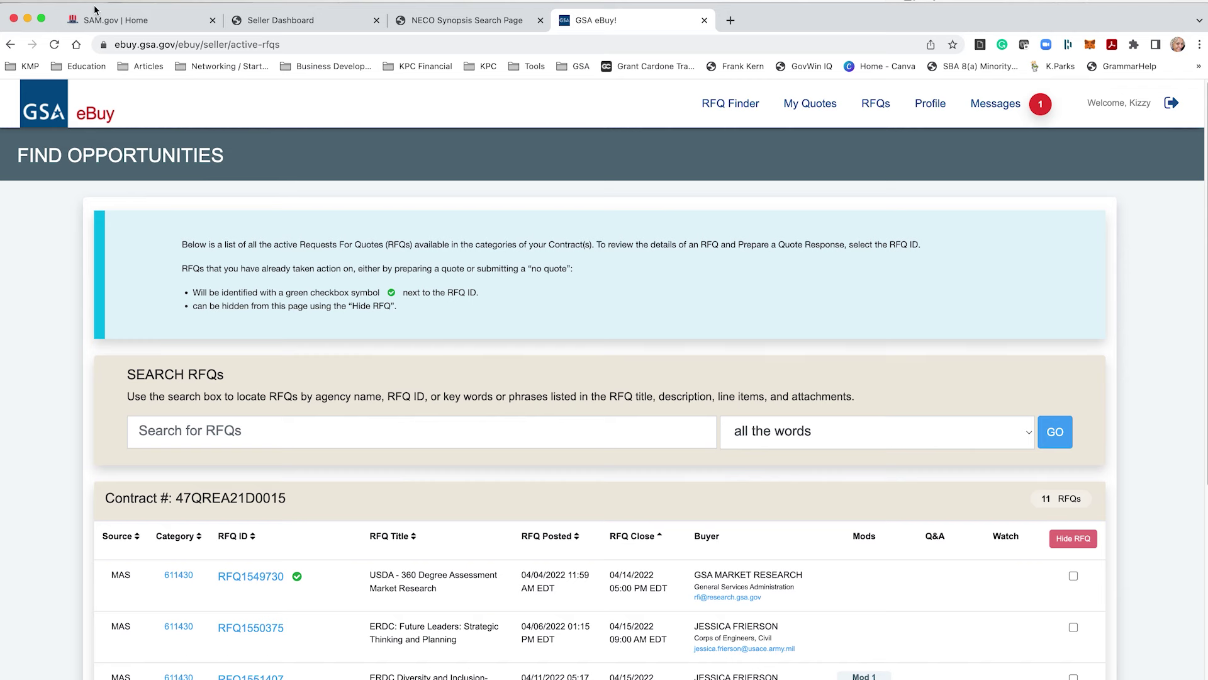
# - Load SAM.gov's Contract Opportunities page, then bring up the Unison Seller Dashboard
pyautogui.click(136, 22)
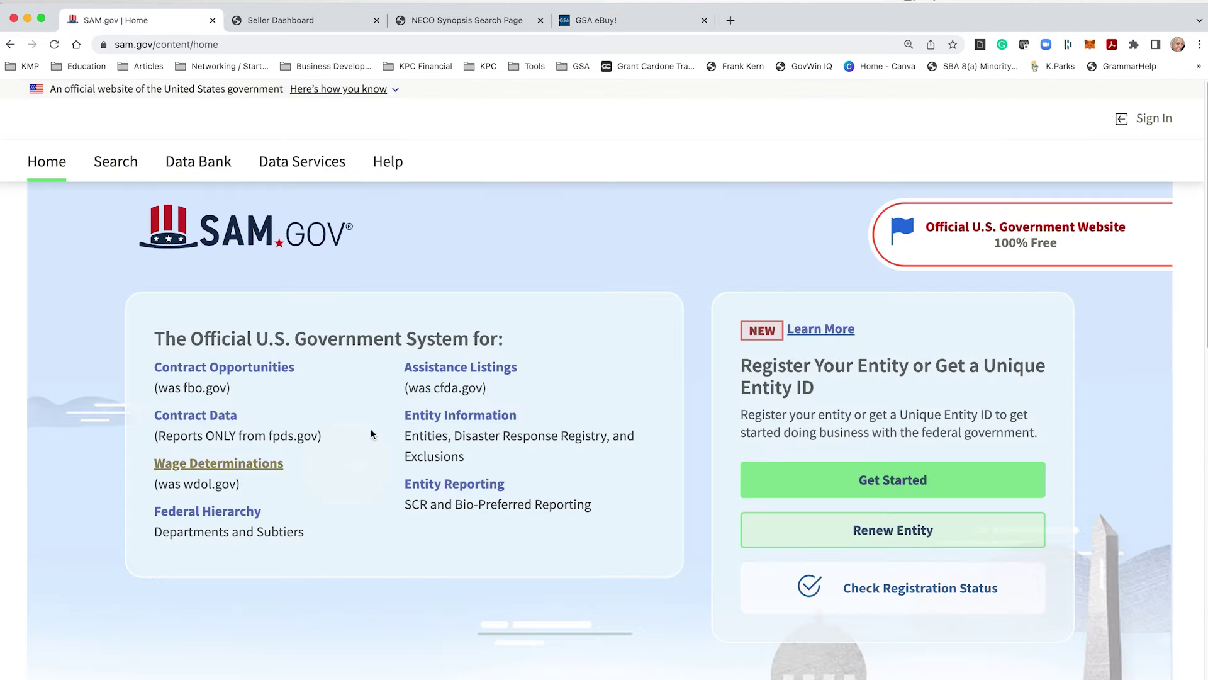
pyautogui.press('super+plus')
pyautogui.scroll(-3, 272, 277)
pyautogui.click(225, 202)
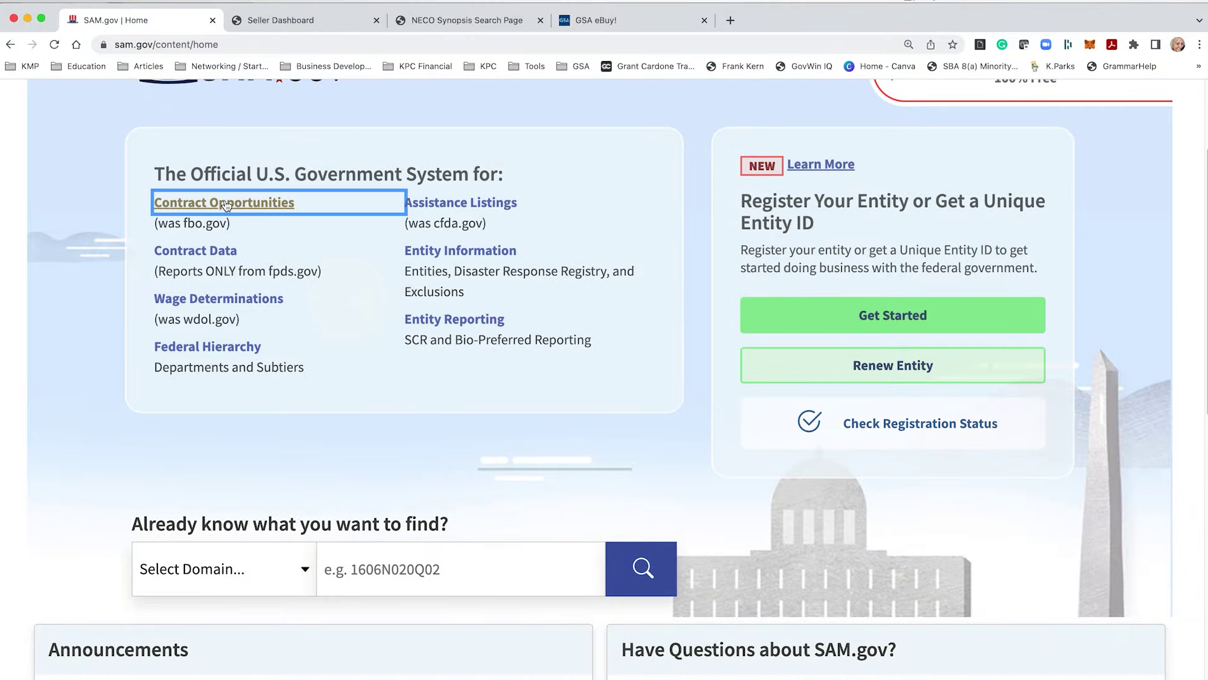
pyautogui.scroll(-5, 423, 623)
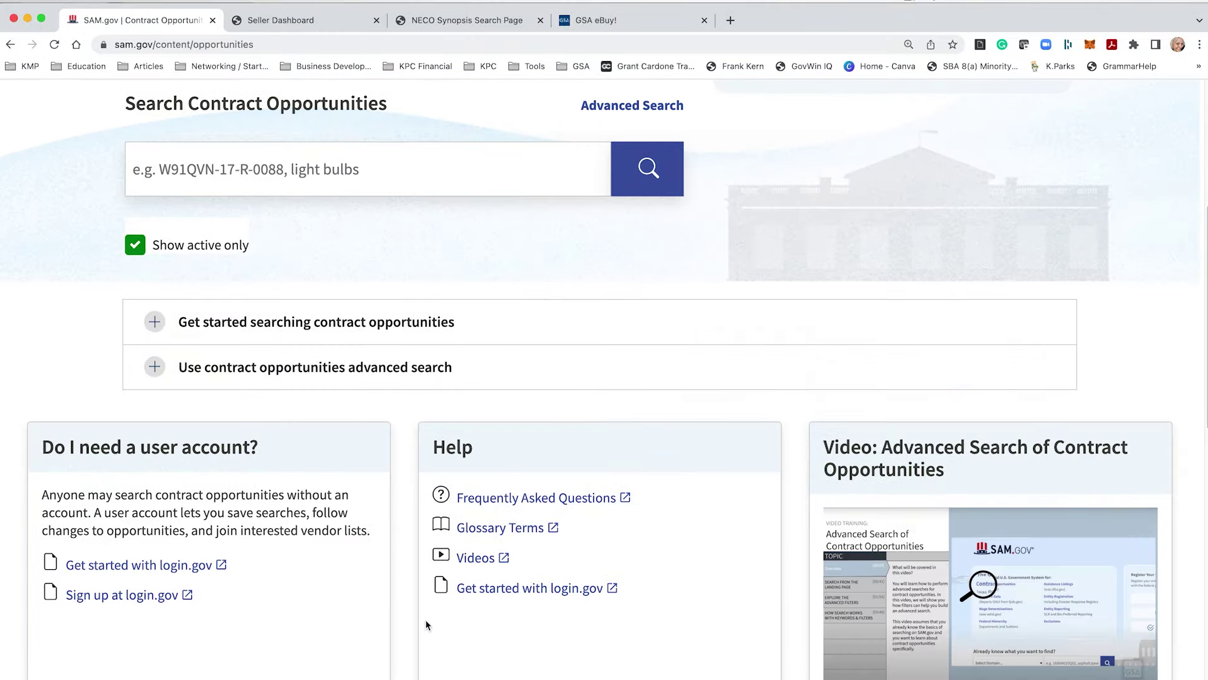
pyautogui.scroll(3, 426, 619)
pyautogui.scroll(3, 426, 618)
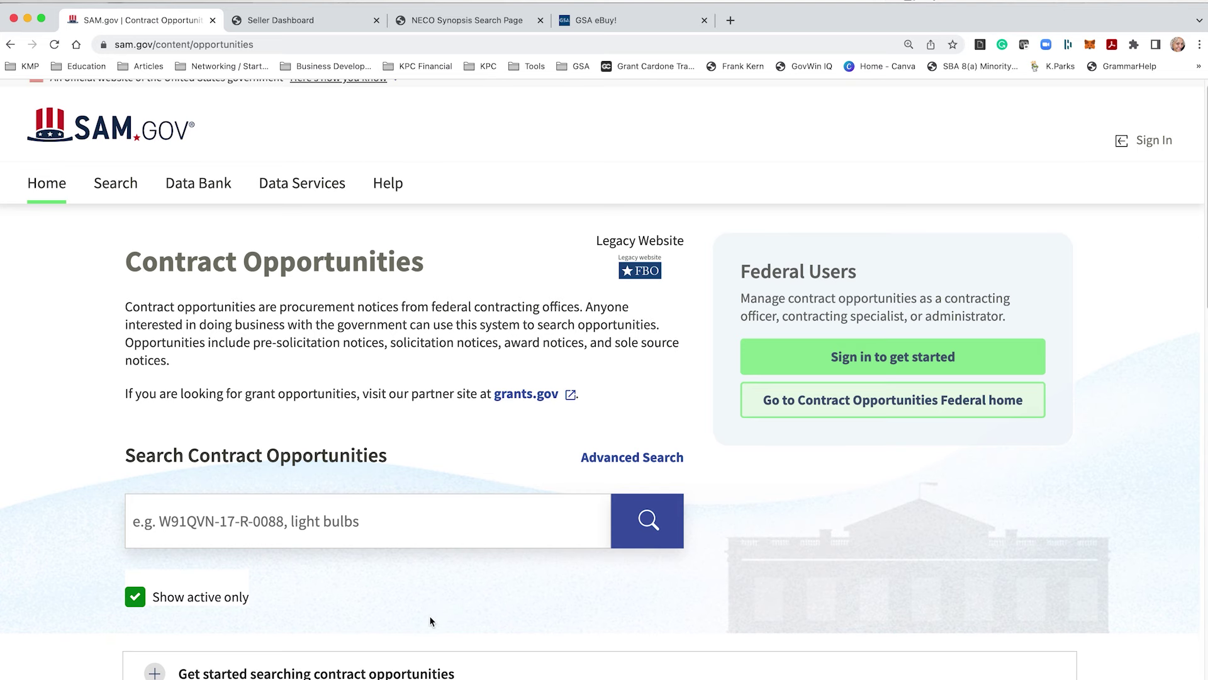
pyautogui.click(311, 25)
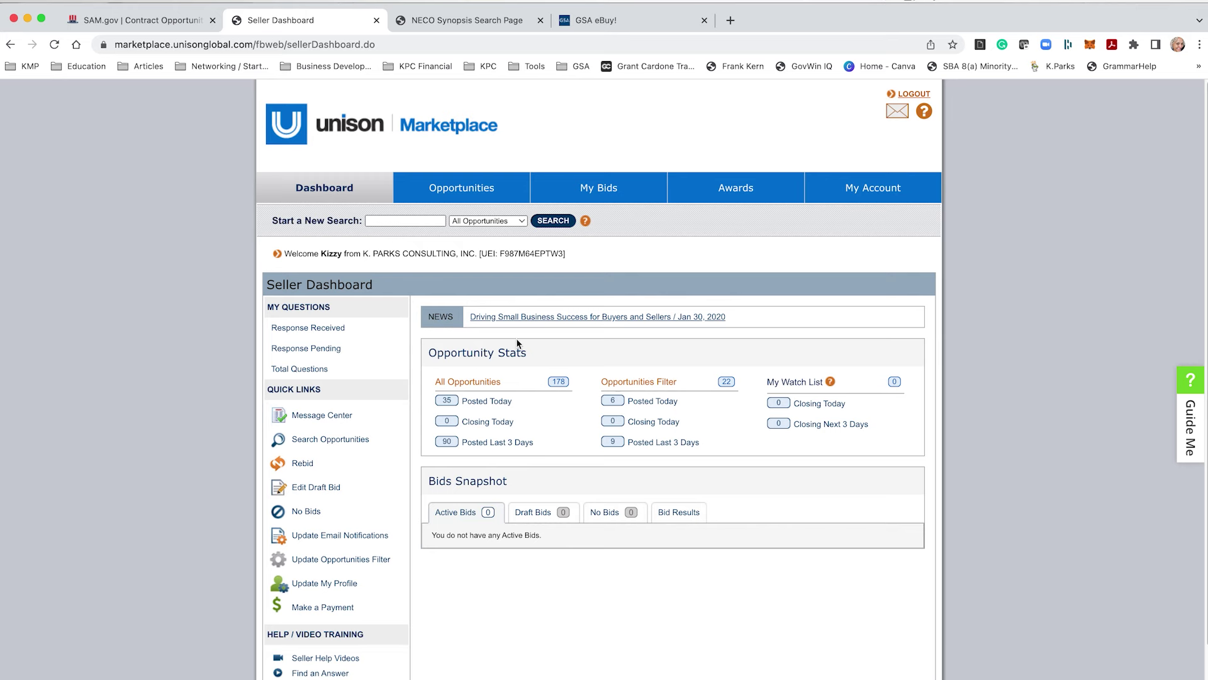
# - Scan the Seller Dashboard, then return to NECO's 645 active 'training' synopsis results
pyautogui.scroll(-3, 504, 565)
pyautogui.scroll(-1, 504, 571)
pyautogui.scroll(4, 504, 571)
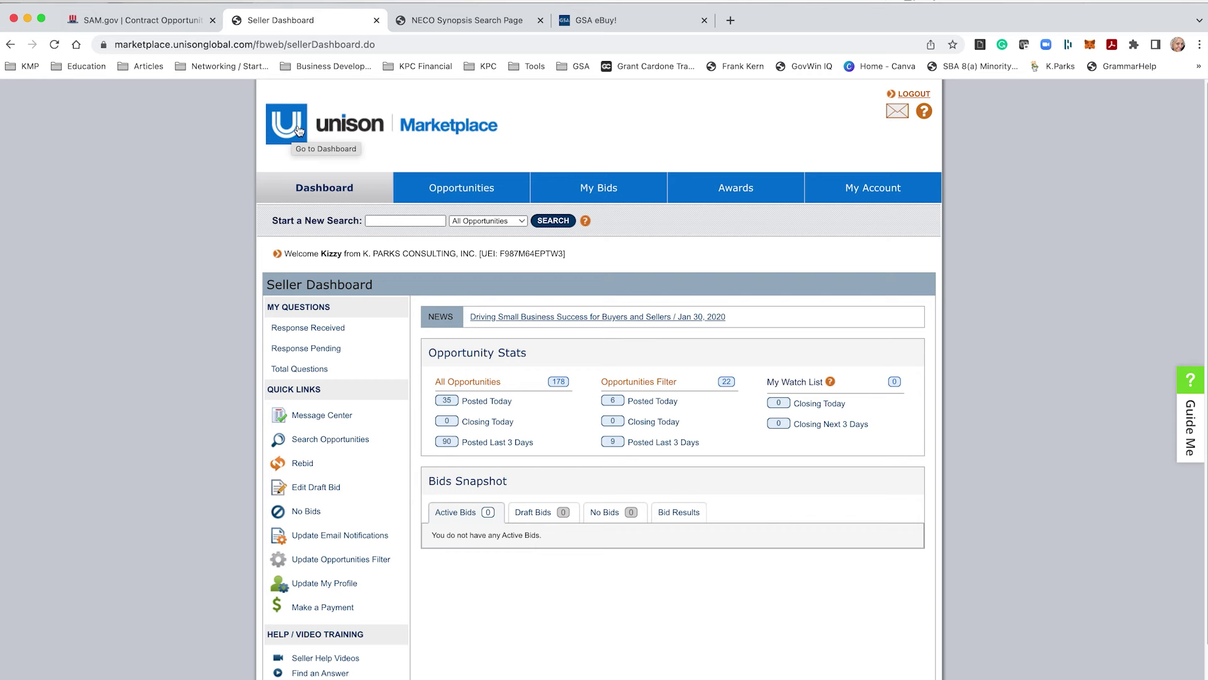
pyautogui.click(450, 23)
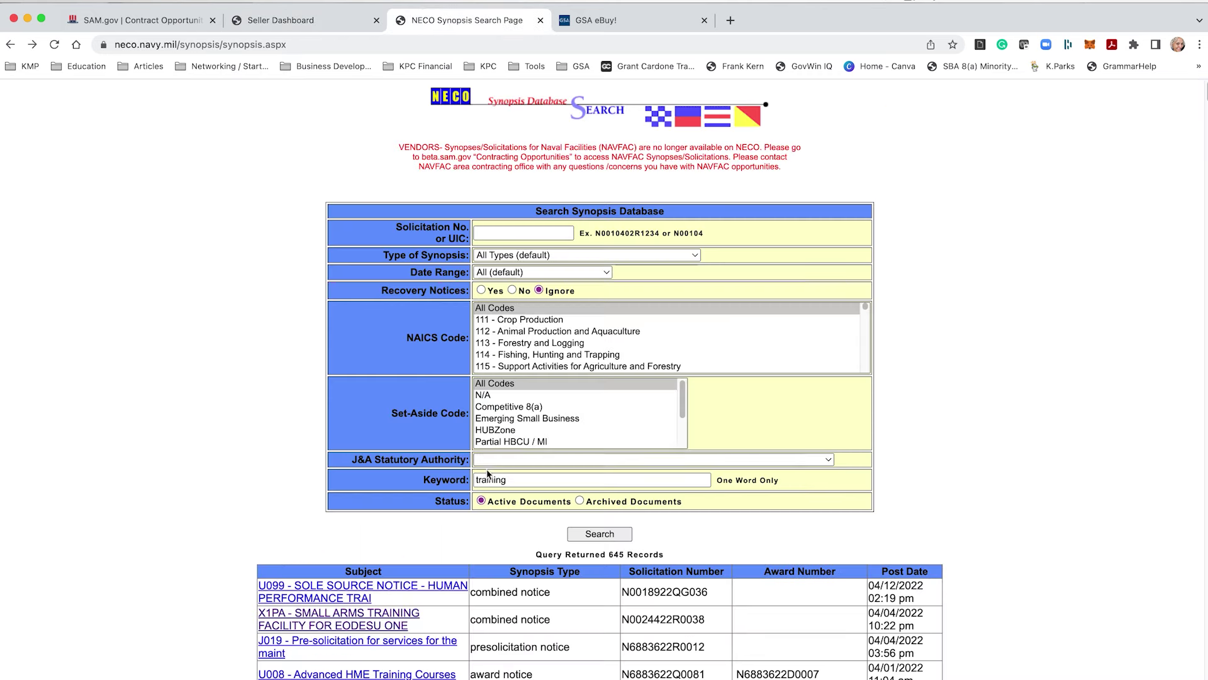
pyautogui.scroll(-5, 488, 474)
pyautogui.scroll(5, 567, 315)
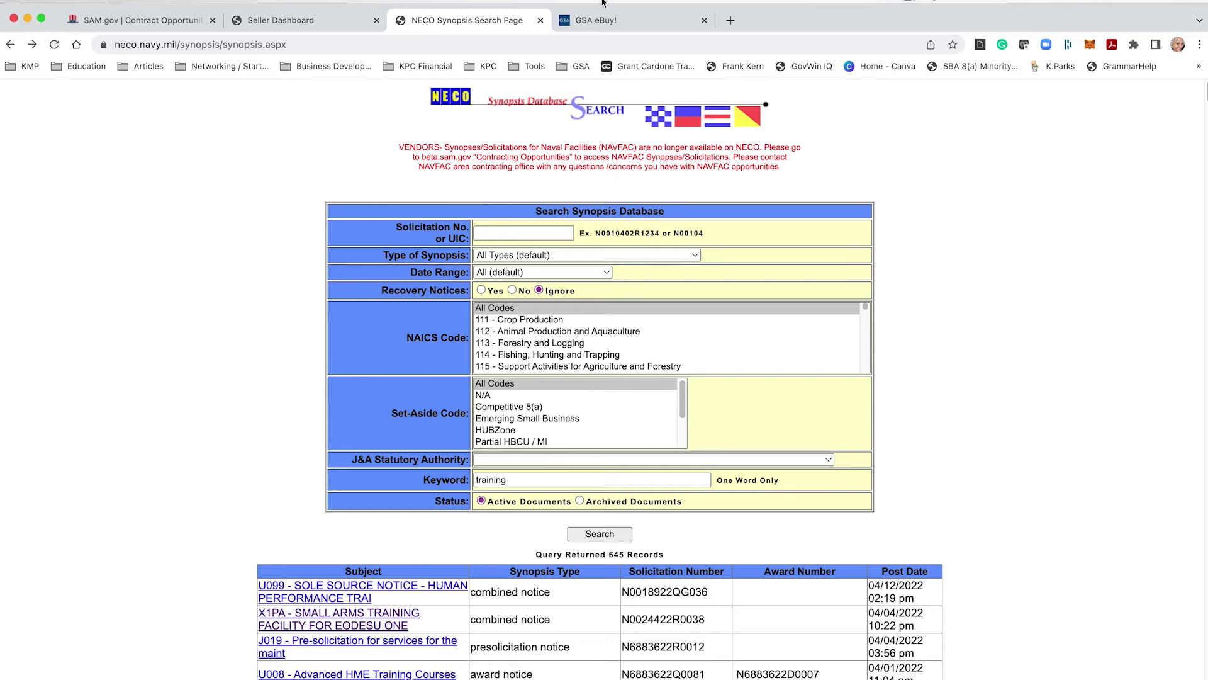